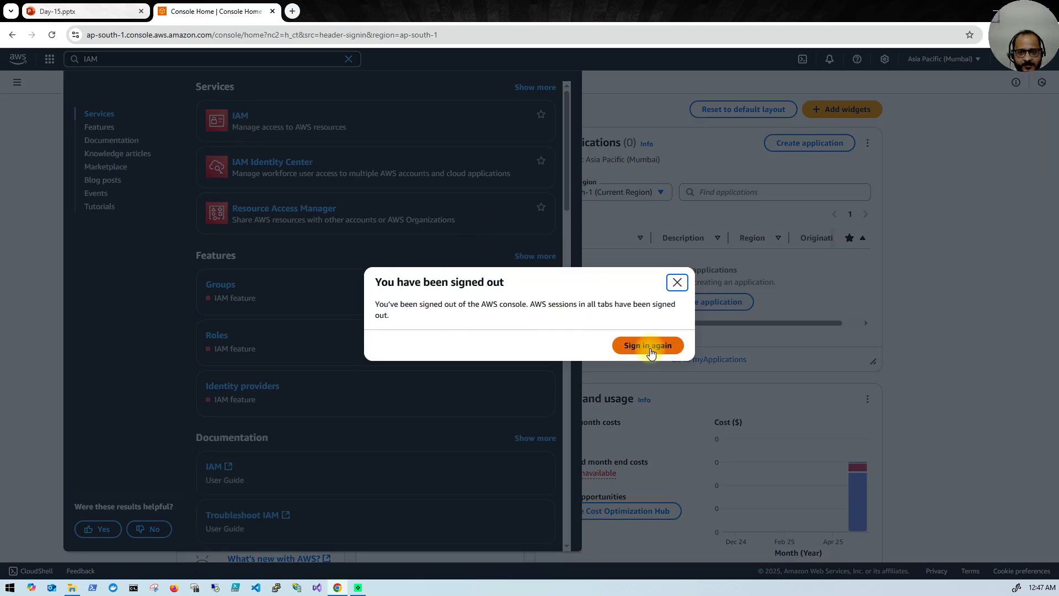
Step: Sign in as the root user with the password and MFA code; the MFA check fails
{"action": "left_click", "coordinate": [648, 348]}
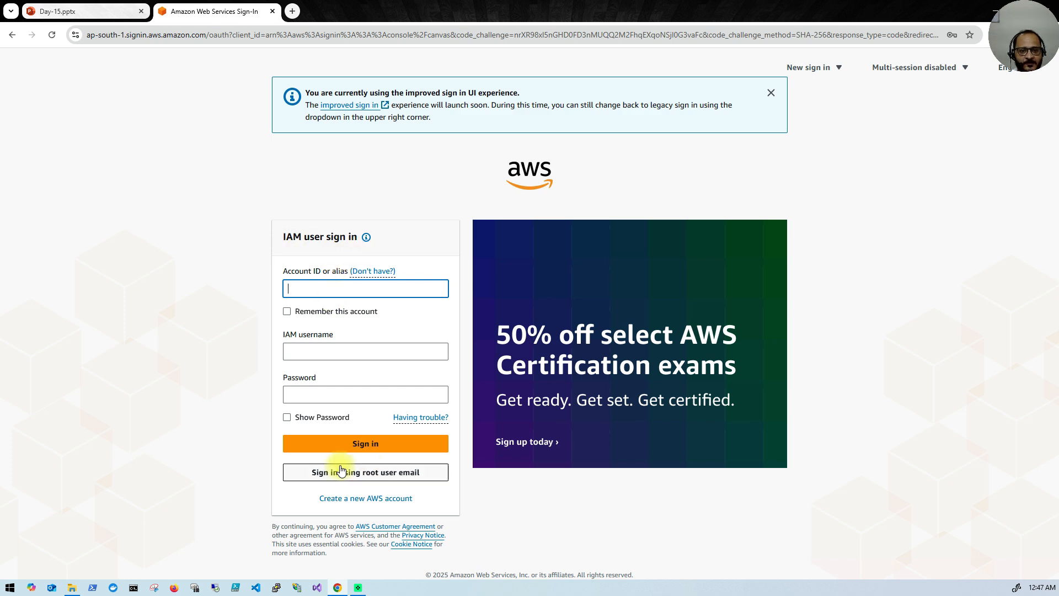
{"action": "left_click", "coordinate": [371, 473]}
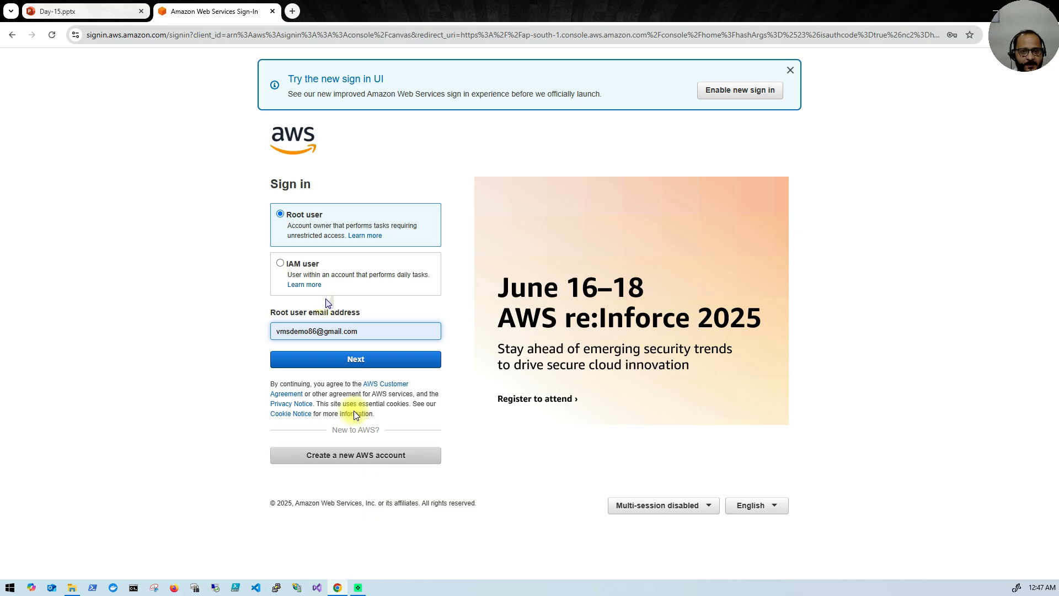
{"action": "left_click", "coordinate": [378, 366]}
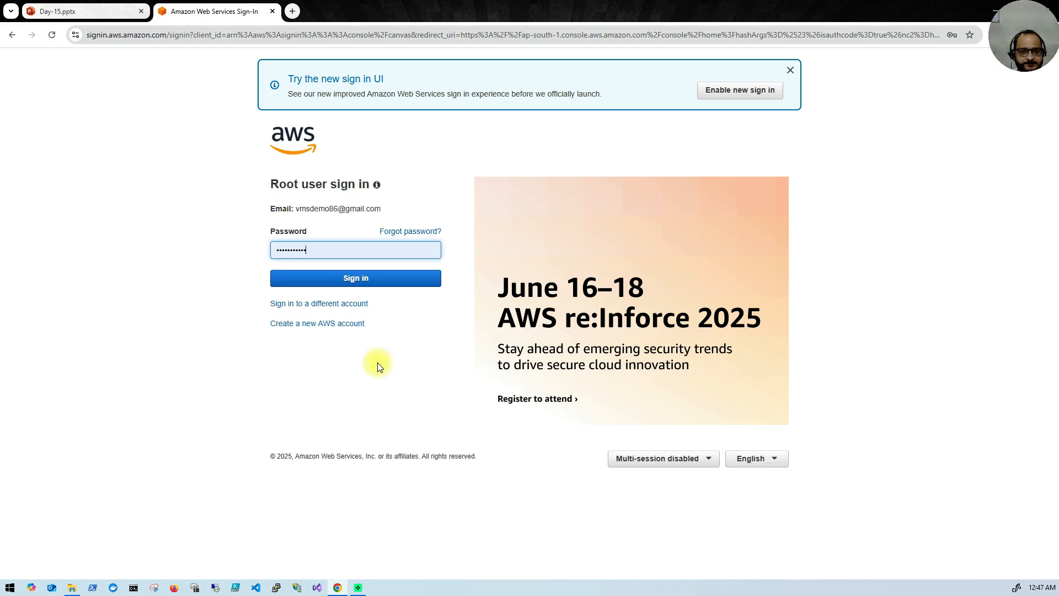
{"action": "left_click", "coordinate": [350, 278]}
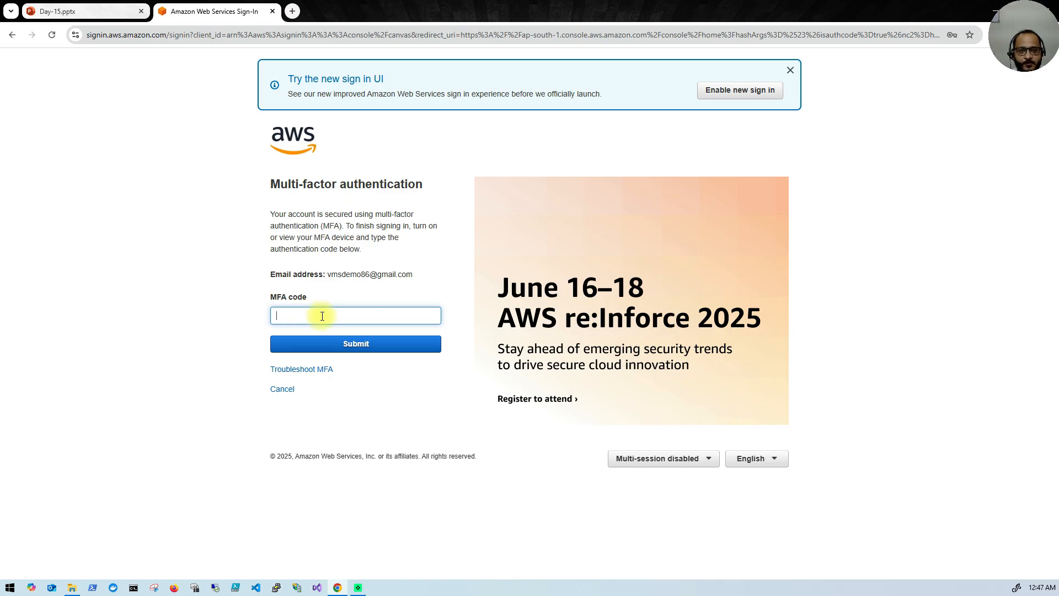
{"action": "left_click", "coordinate": [368, 313]}
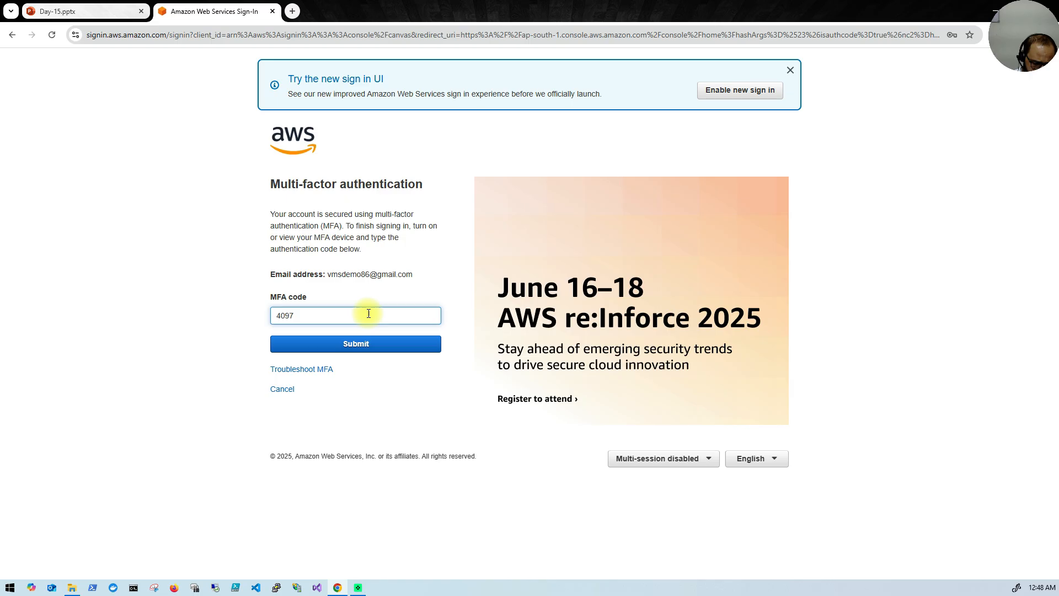
{"action": "left_click", "coordinate": [354, 348]}
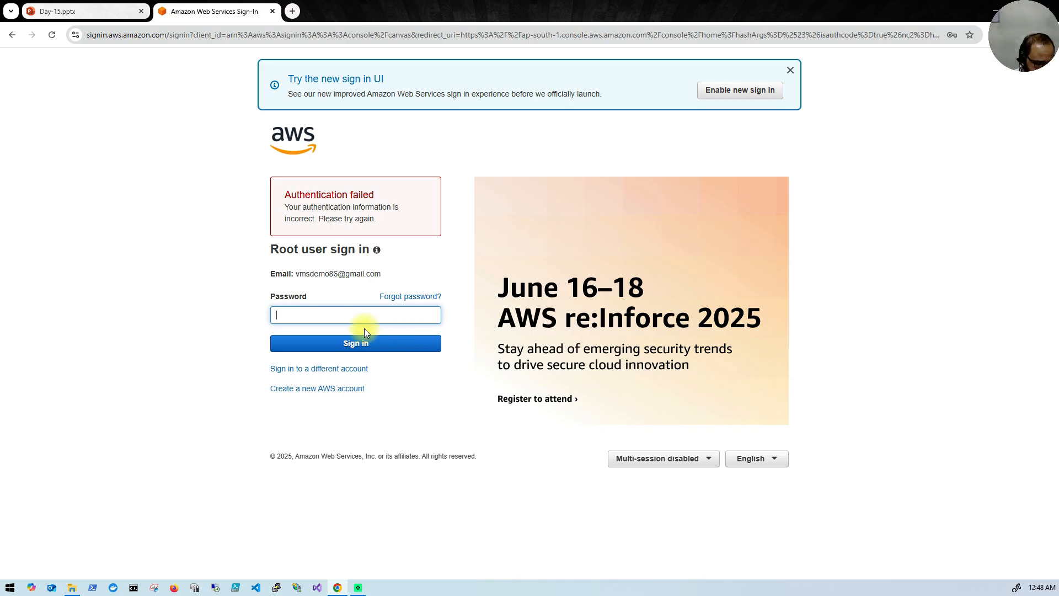
Step: Re-enter the root password, decline Chrome's password update, and submit the MFA code
{"action": "type", "text": "•"}
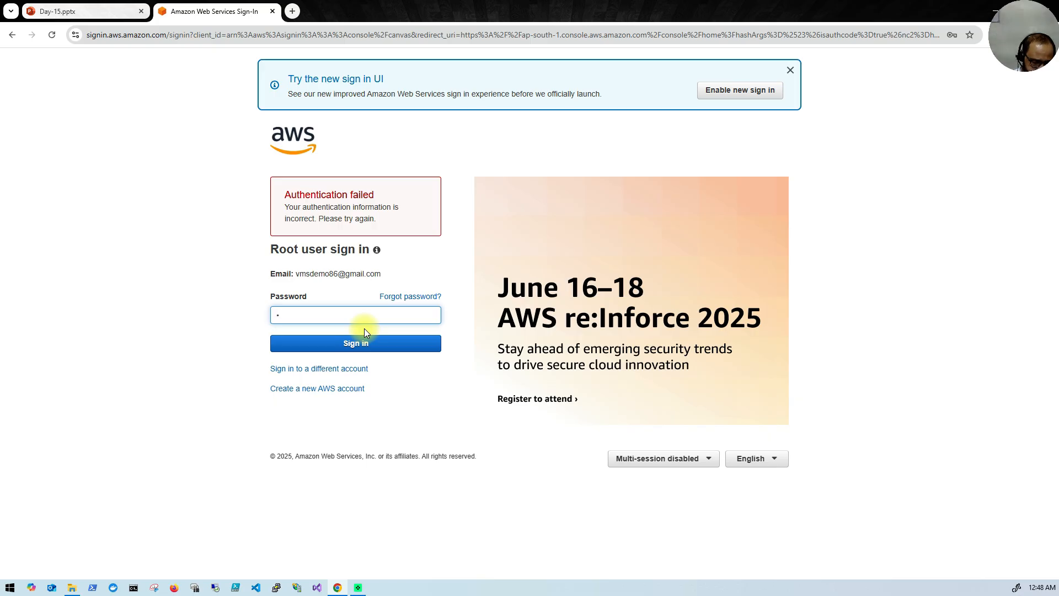
{"action": "type", "text": "•••••"}
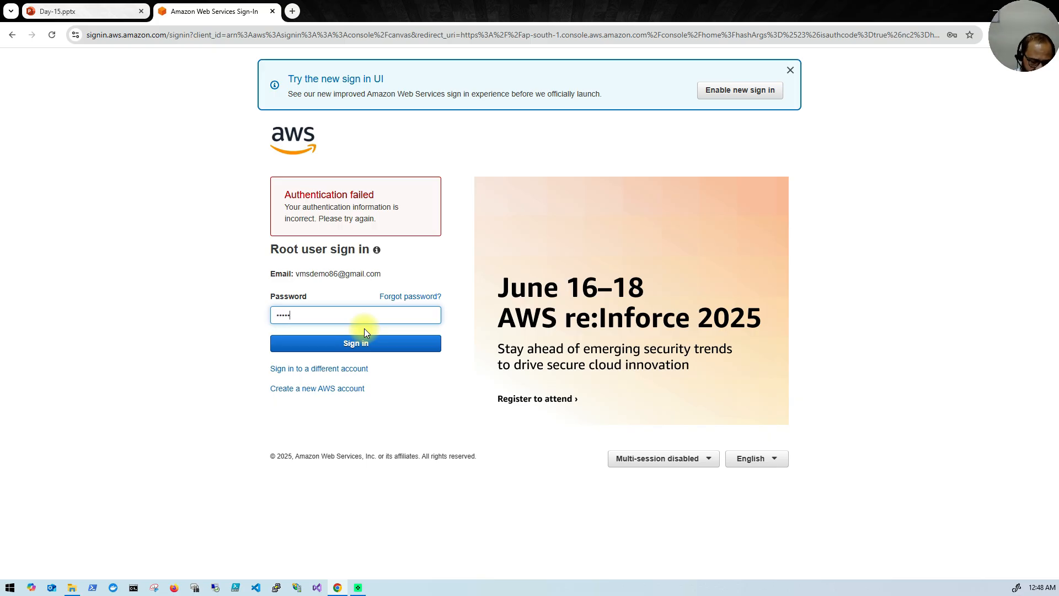
{"action": "key", "text": "Return"}
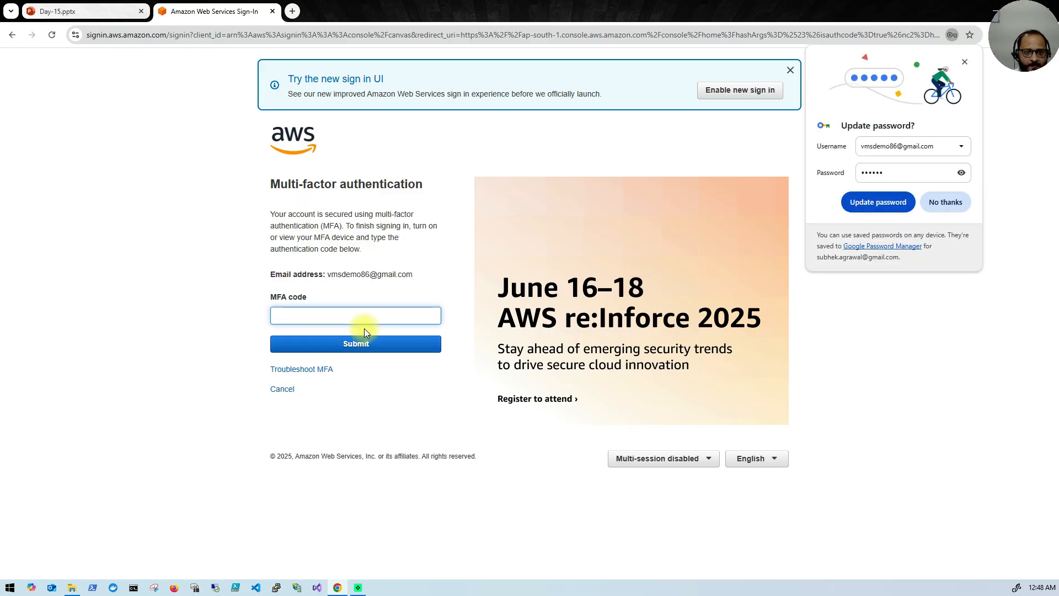
{"action": "left_click", "coordinate": [944, 202]}
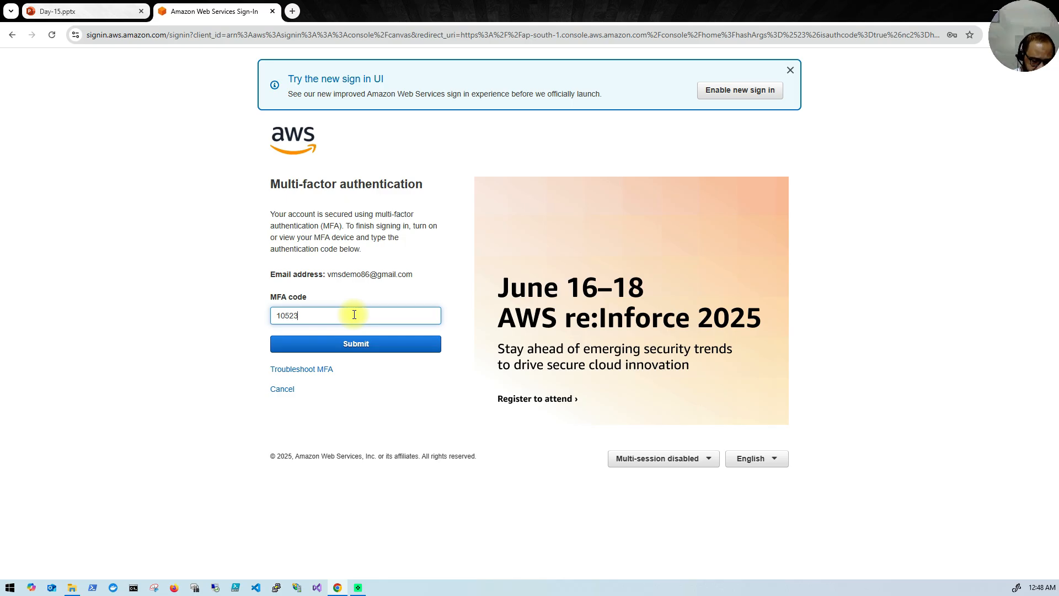
{"action": "left_click", "coordinate": [353, 342]}
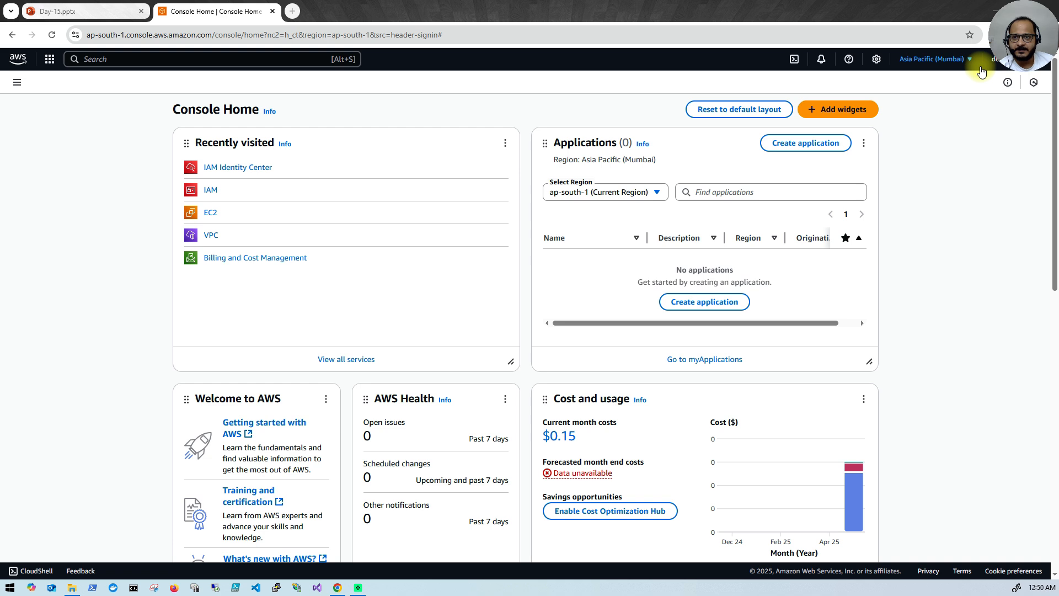
Step: Restore and re-maximize the Chrome window, opening and closing the account menu
{"action": "double_click", "coordinate": [642, 11]}
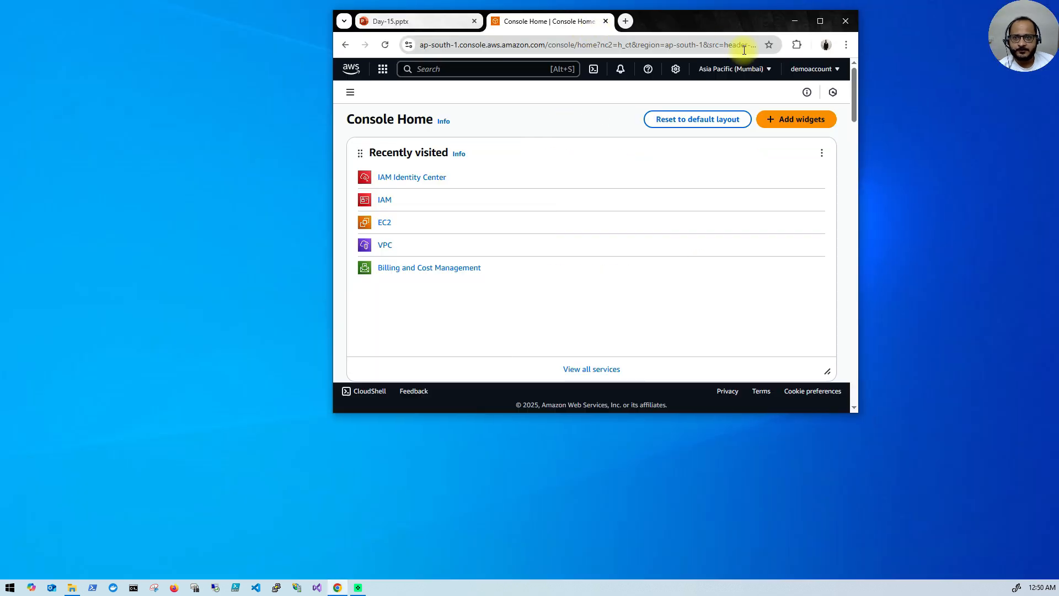
{"action": "left_click", "coordinate": [830, 72]}
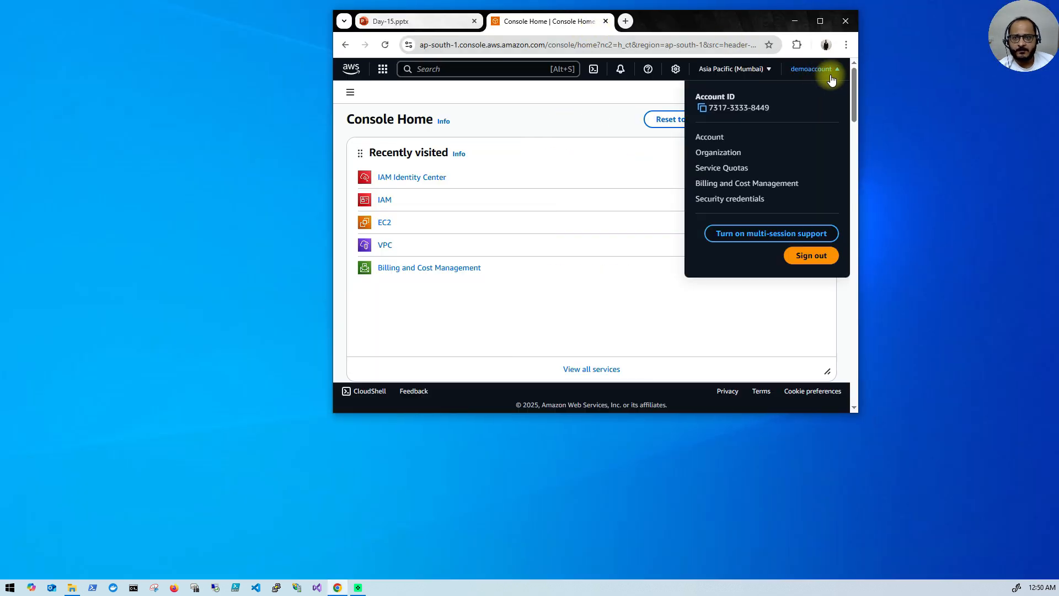
{"action": "left_click", "coordinate": [820, 21]}
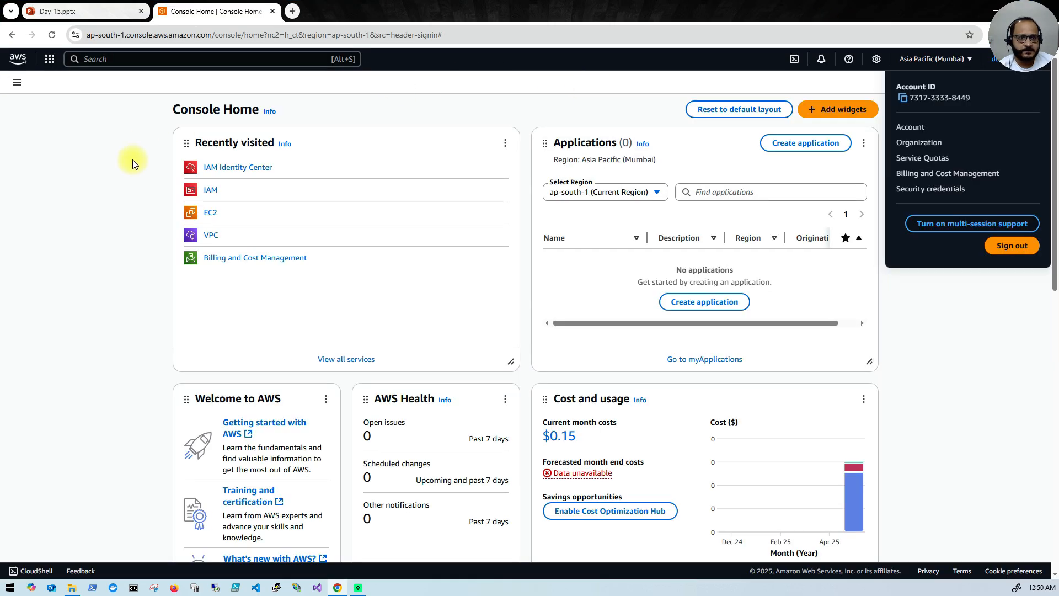
{"action": "left_click", "coordinate": [121, 166]}
Step: Search the console for IAM and open the IAM service
{"action": "left_click", "coordinate": [79, 61]}
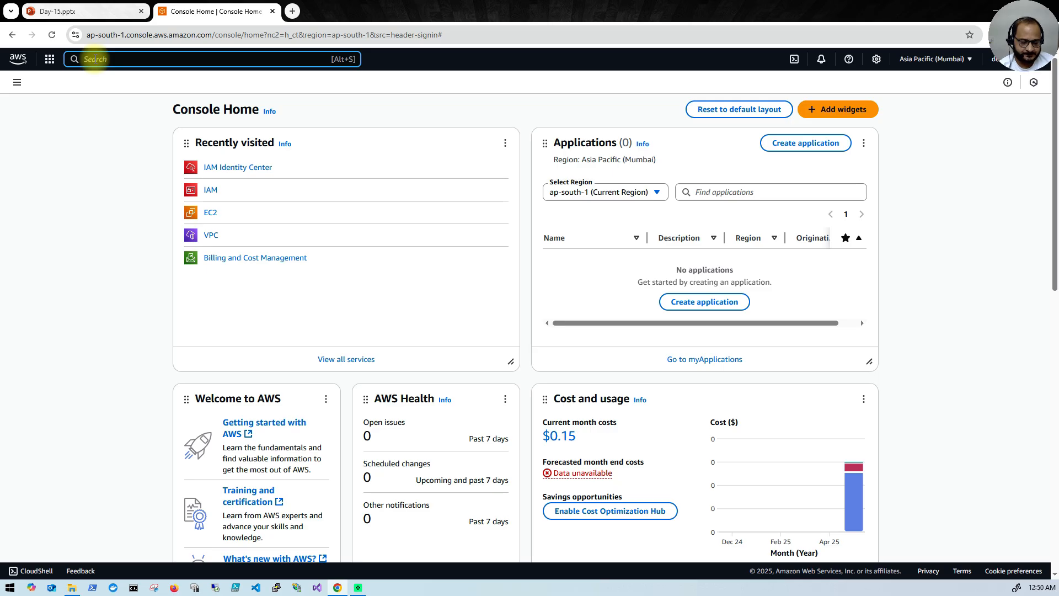
{"action": "type", "text": "iAM"}
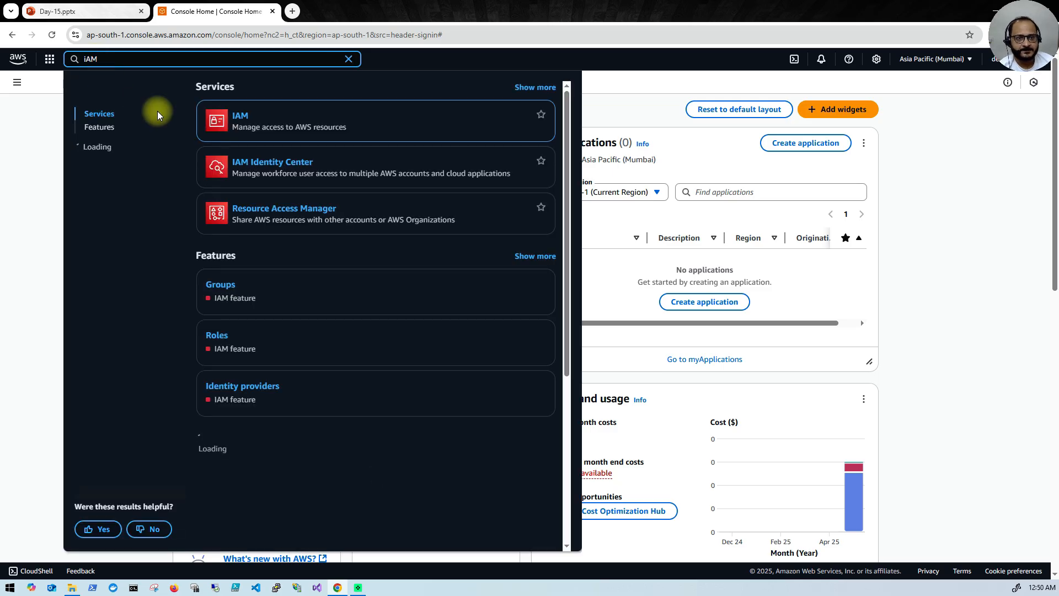
{"action": "left_click", "coordinate": [241, 116]}
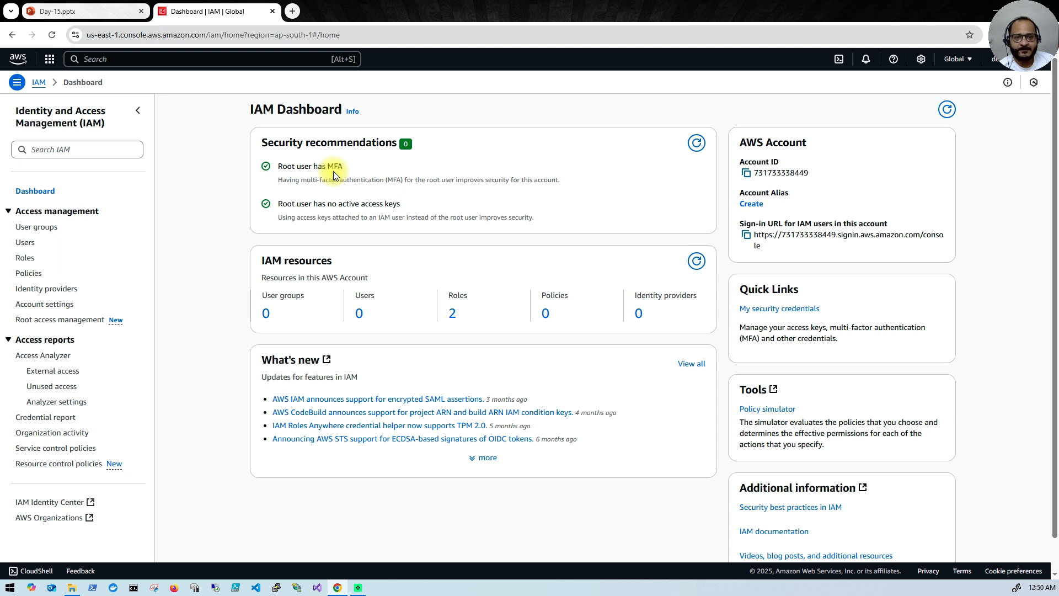
Step: Create IAM user 'demo-user', skipping permissions, and confirm creation on the review step
{"action": "left_click", "coordinate": [31, 246]}
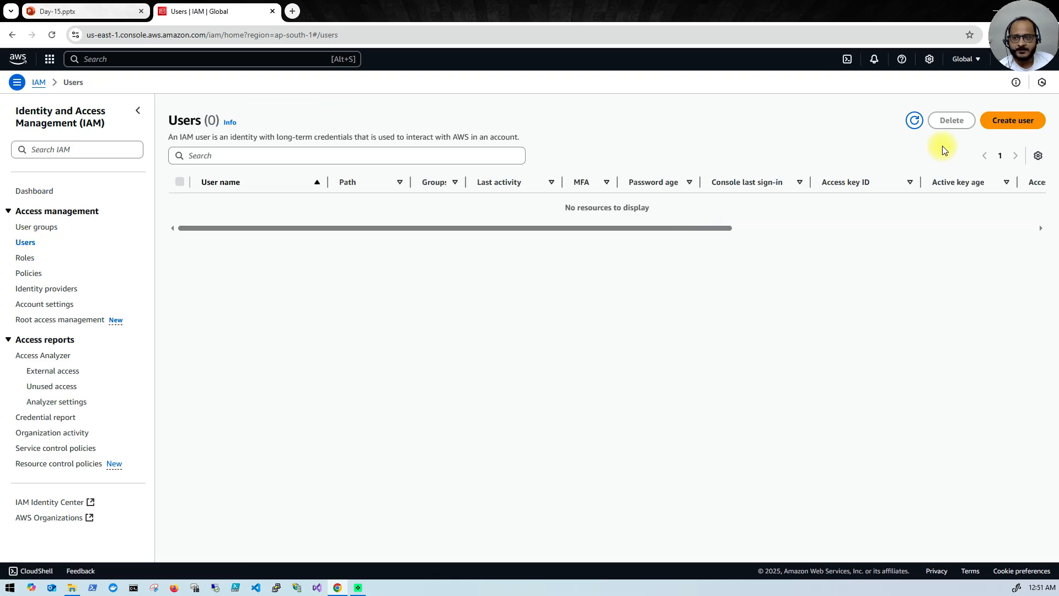
{"action": "left_click", "coordinate": [1013, 122]}
{"action": "left_click", "coordinate": [329, 203]}
{"action": "type", "text": "demo"}
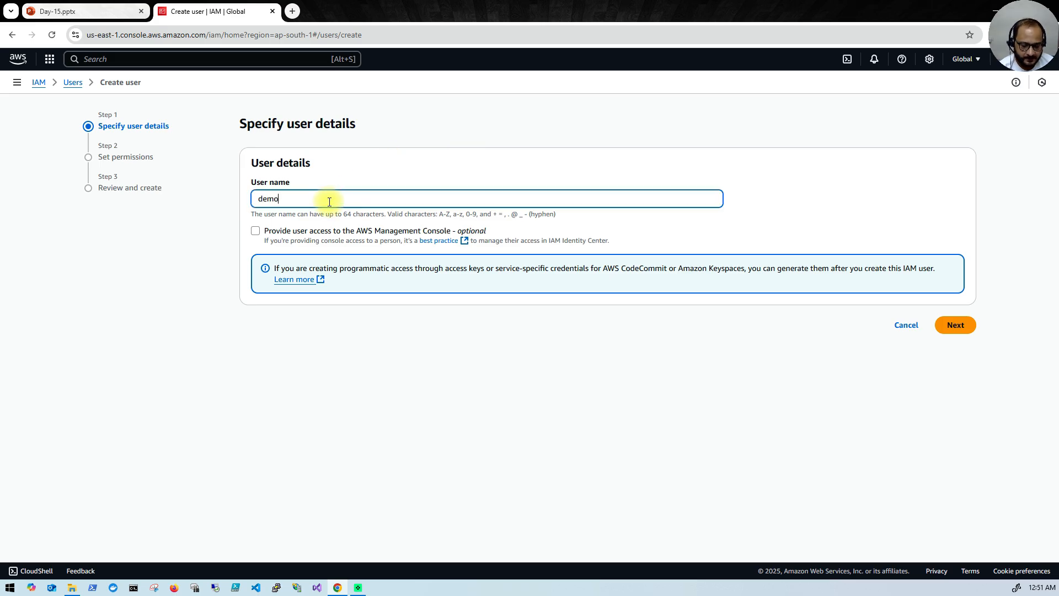
{"action": "type", "text": "-user"}
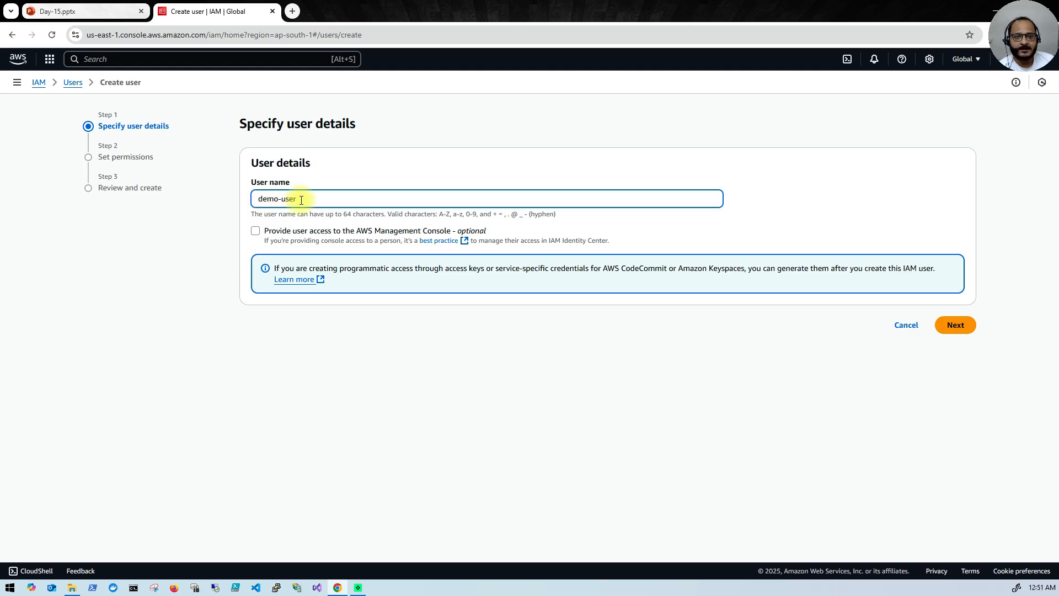
{"action": "left_click", "coordinate": [959, 327]}
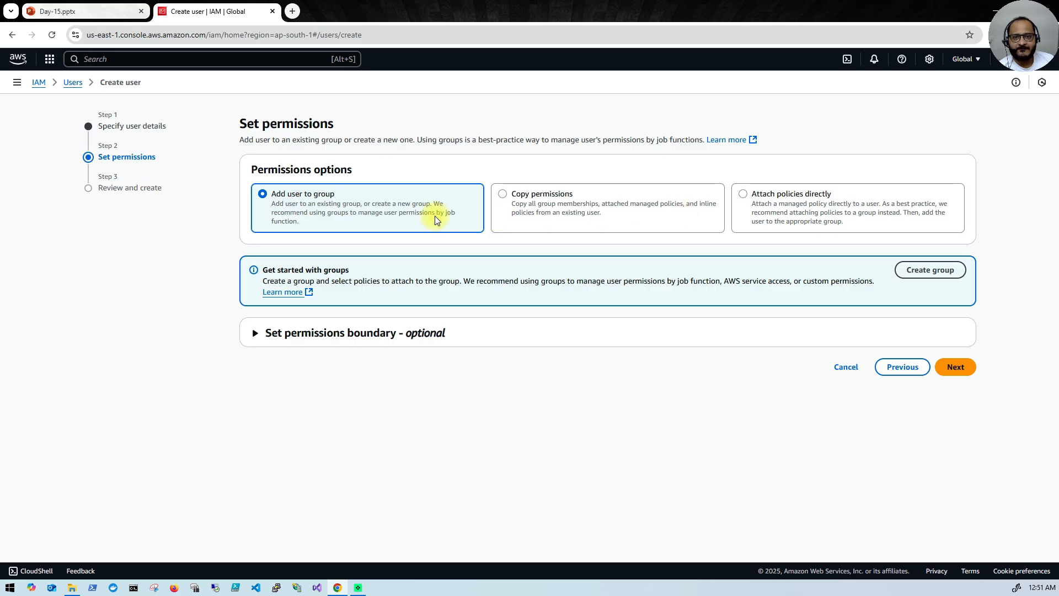
{"action": "left_click", "coordinate": [956, 367]}
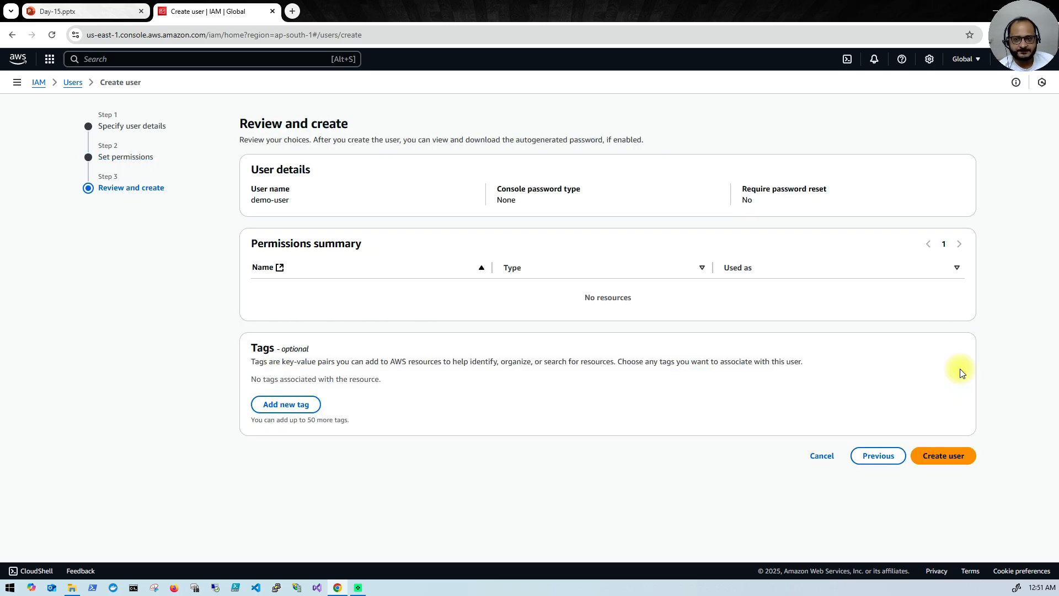
{"action": "left_click", "coordinate": [959, 455]}
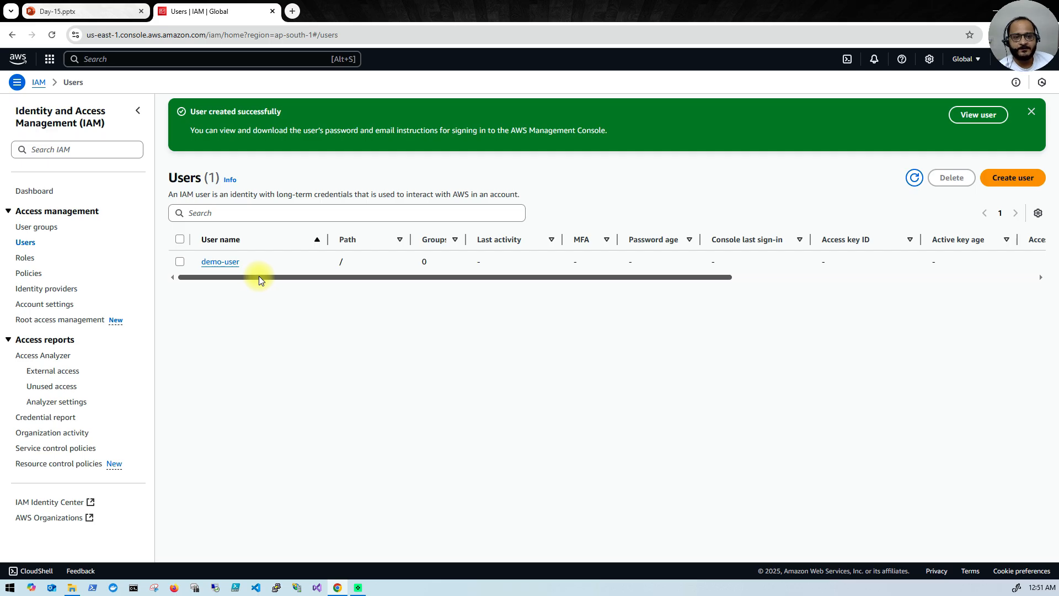
Step: On demo-user's Security credentials, select the console sign-in link and start enabling console access
{"action": "left_click", "coordinate": [225, 263]}
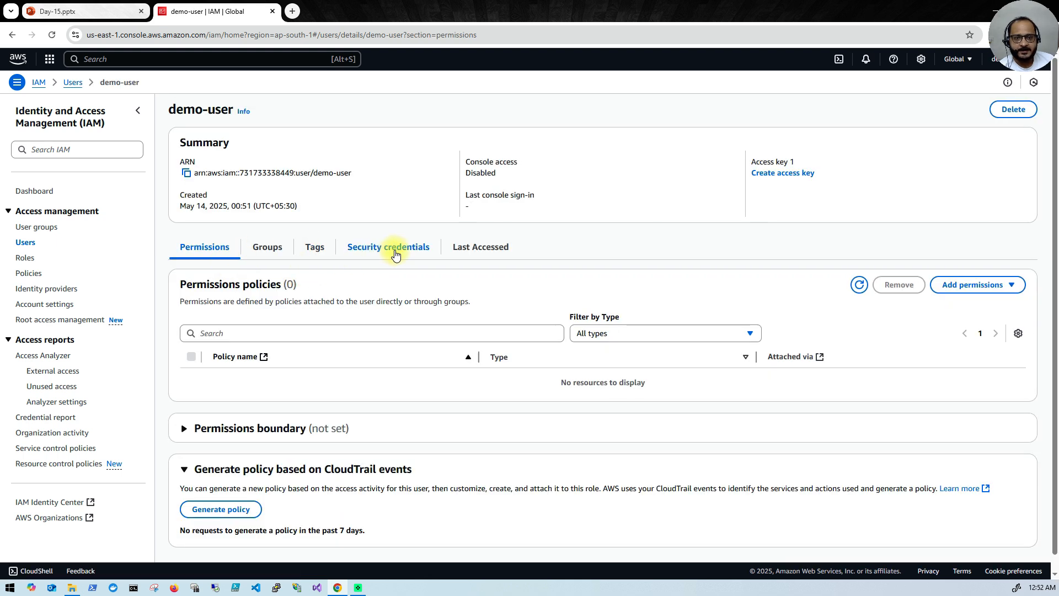
{"action": "left_click", "coordinate": [394, 254]}
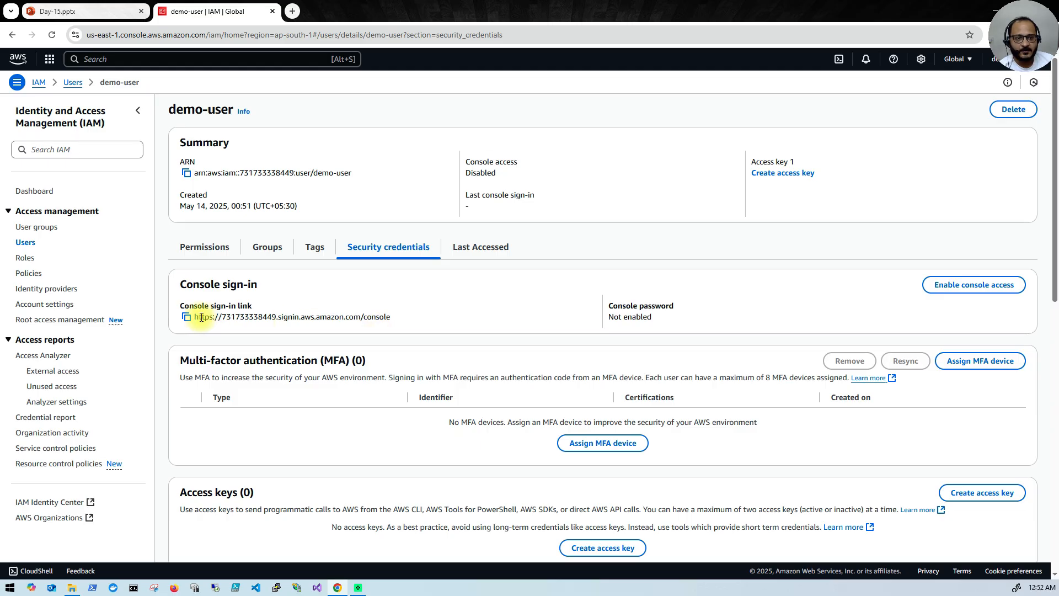
{"action": "left_click_drag", "start_coordinate": [197, 318], "coordinate": [384, 321]}
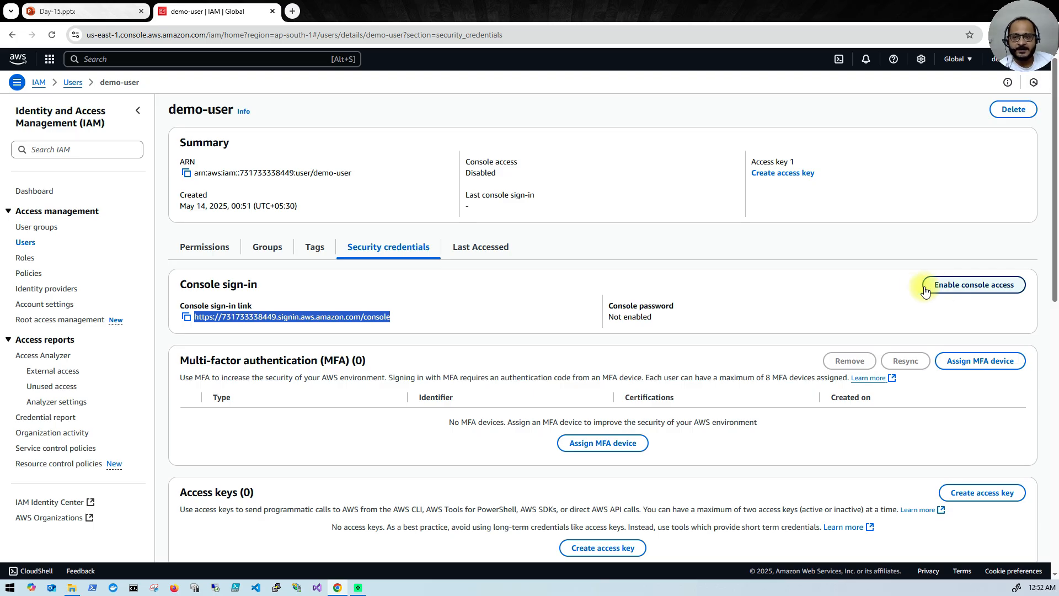
{"action": "left_click", "coordinate": [959, 287]}
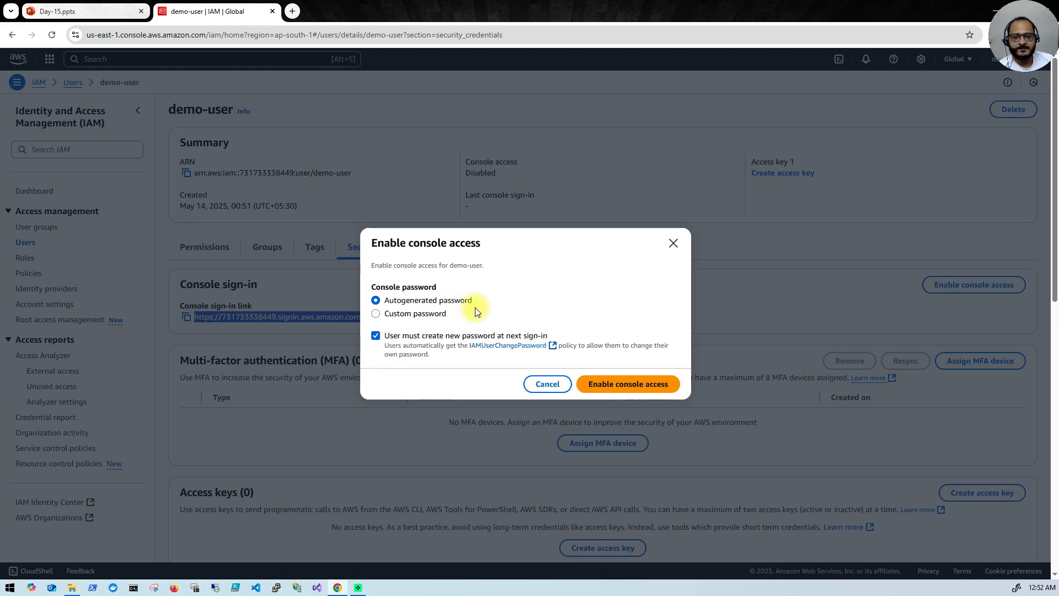
Step: Enable demo-user's console access with an autogenerated password and download demo-user_credentials.csv
{"action": "left_click", "coordinate": [640, 388]}
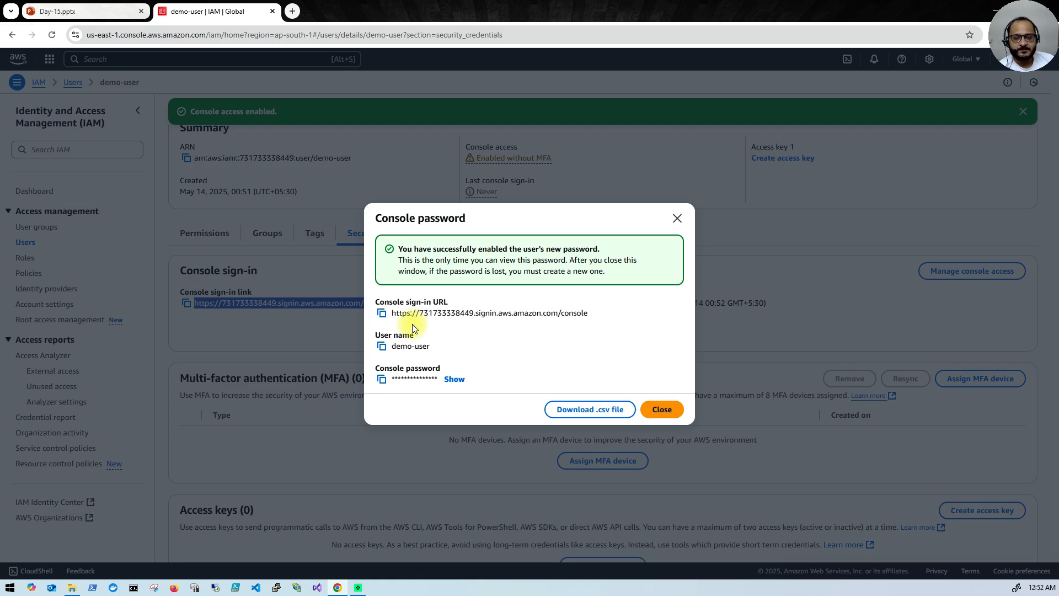
{"action": "left_click", "coordinate": [571, 409]}
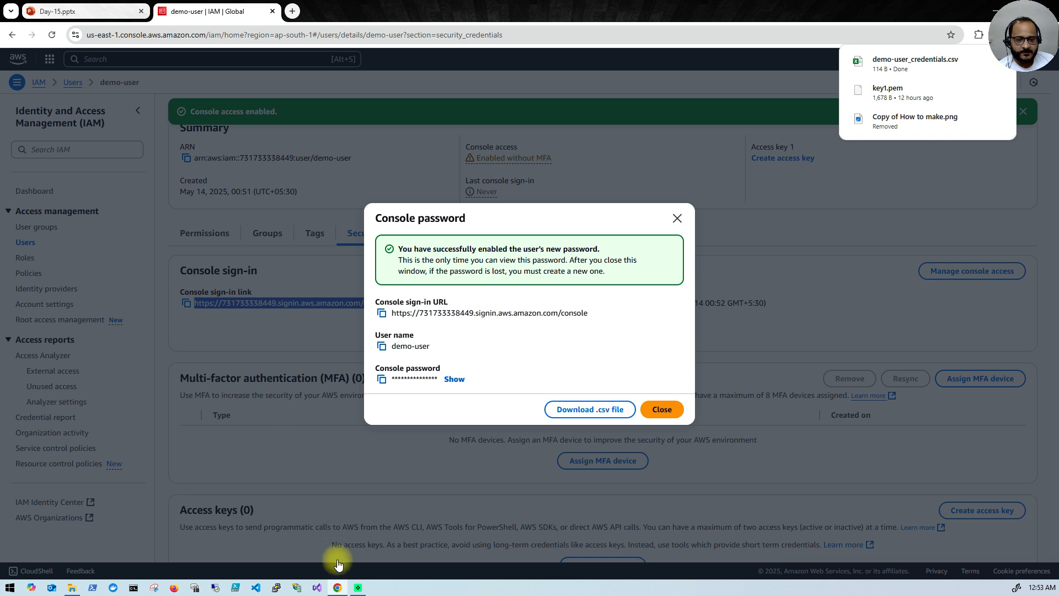
{"action": "left_click", "coordinate": [337, 588]}
Step: Open a new Incognito window and load the copied console sign-in URL in it
{"action": "right_click", "coordinate": [338, 588]}
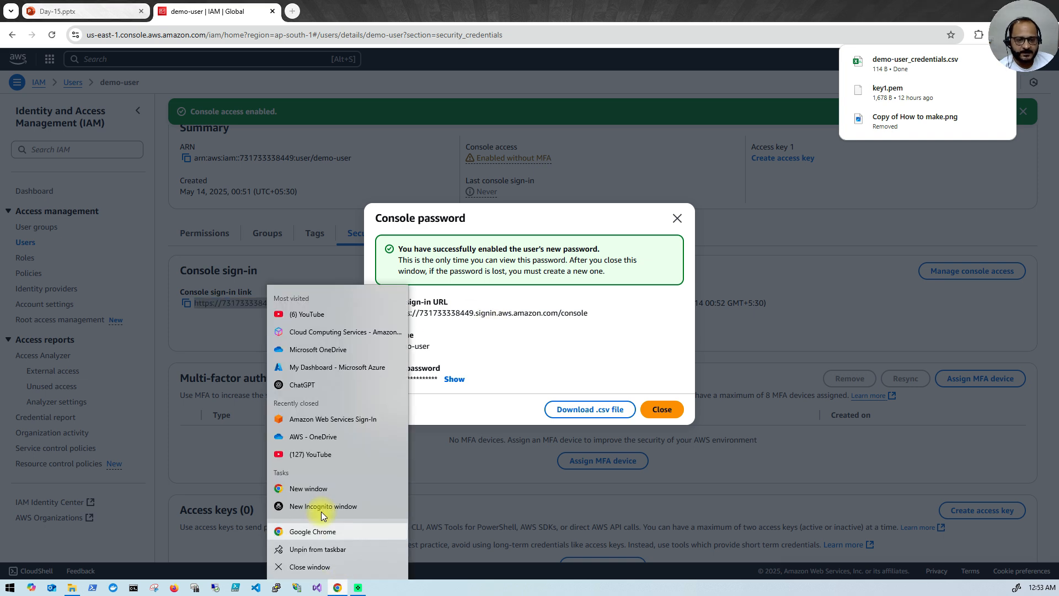
{"action": "left_click", "coordinate": [322, 506]}
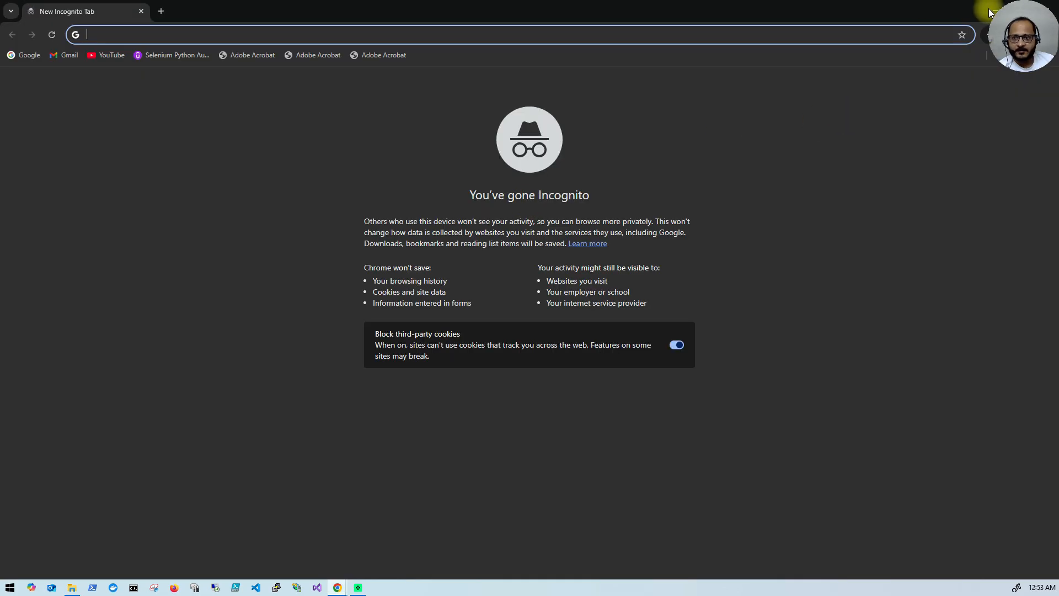
{"action": "left_click", "coordinate": [989, 12]}
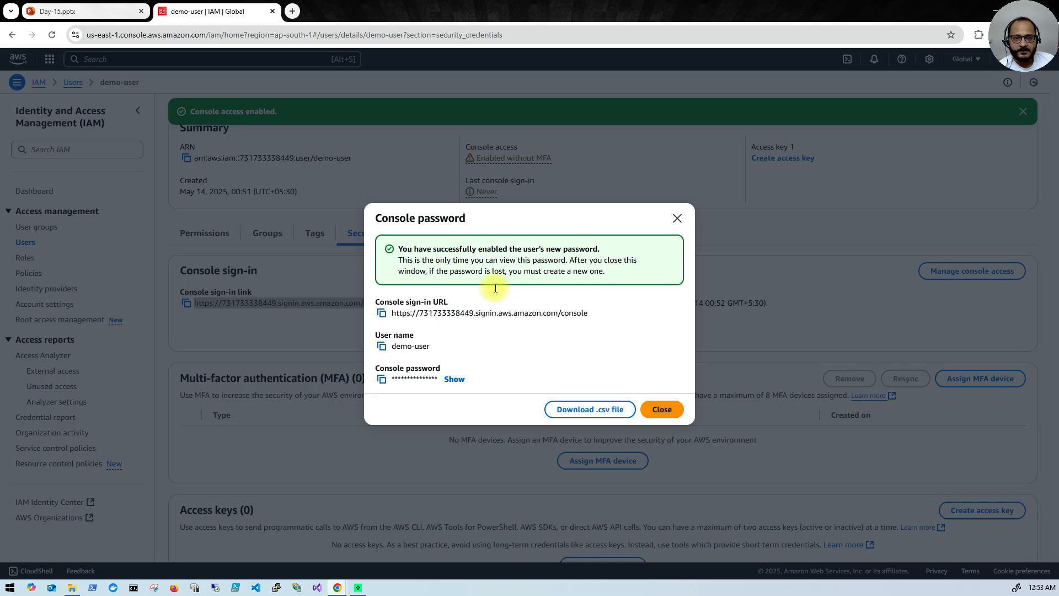
{"action": "left_click", "coordinate": [384, 319]}
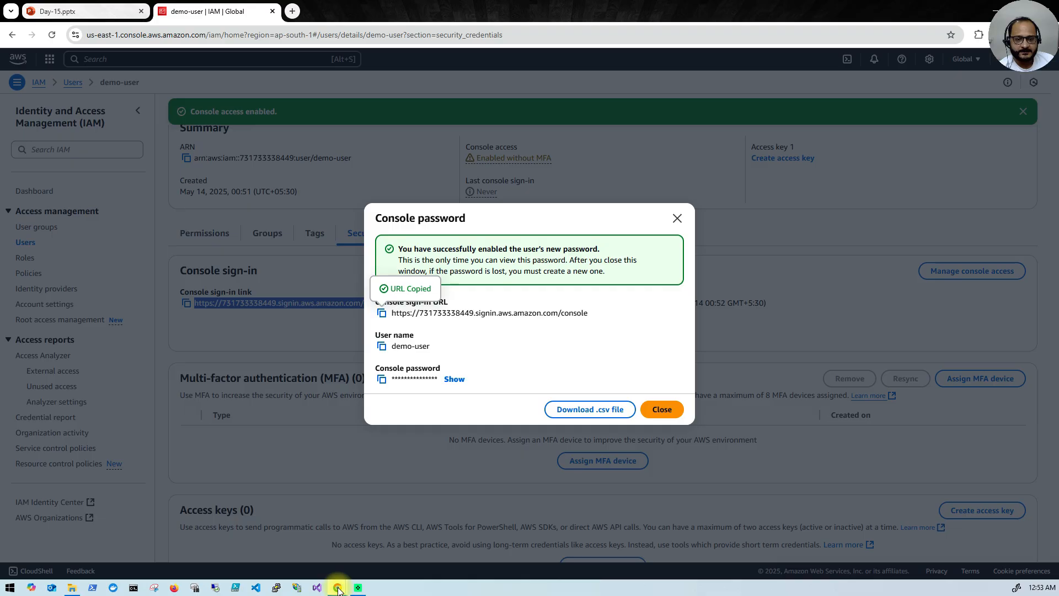
{"action": "mouse_move", "coordinate": [343, 582]}
{"action": "left_click", "coordinate": [386, 540]}
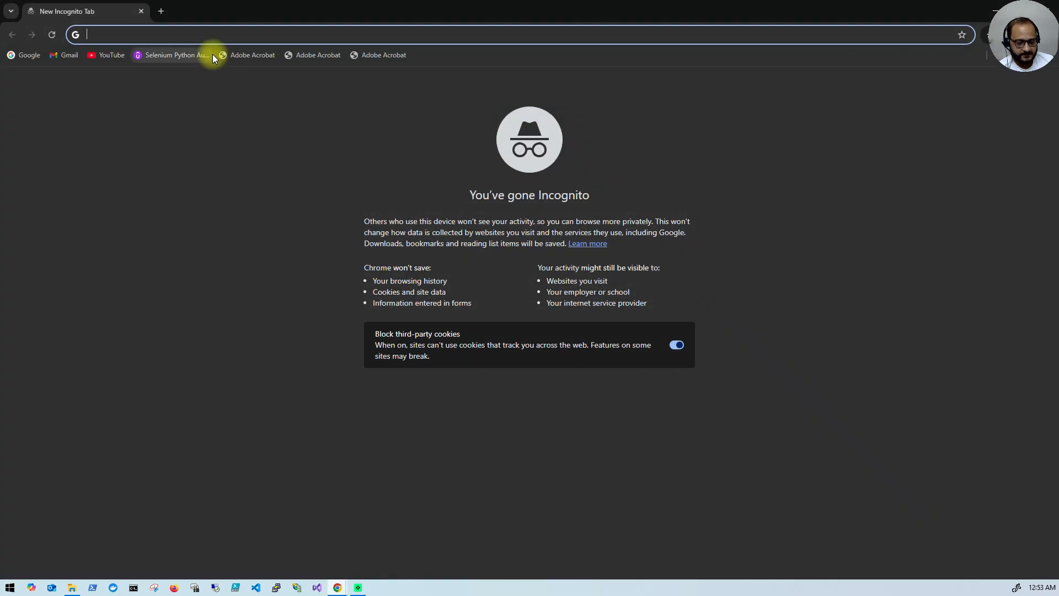
{"action": "key", "text": "ctrl+v"}
{"action": "key", "text": "Return"}
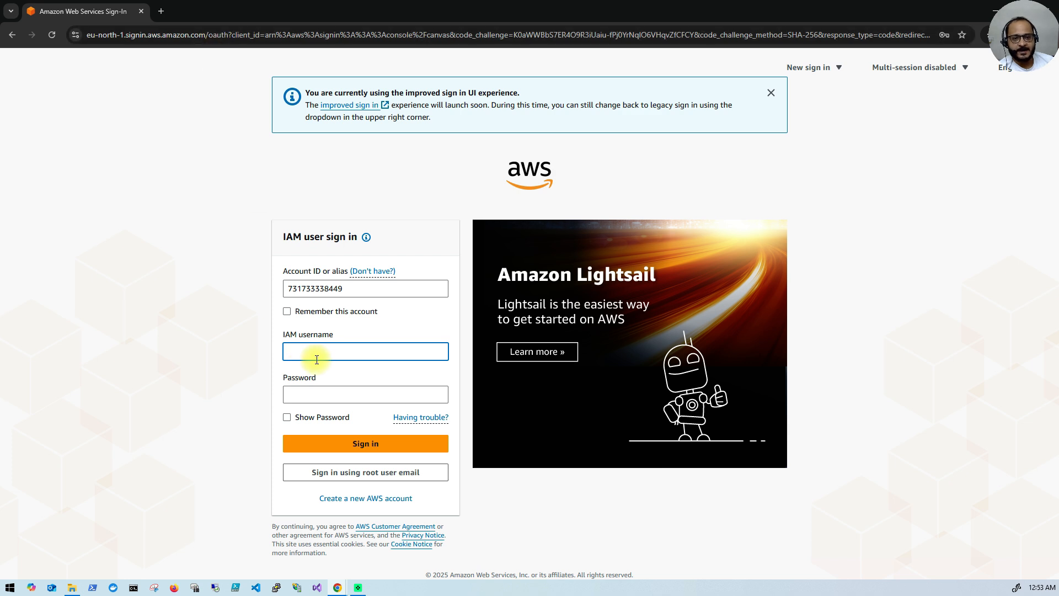
Step: Copy demo-user's user name and paste it into the IAM username field
{"action": "left_click", "coordinate": [338, 586]}
{"action": "left_click", "coordinate": [325, 544]}
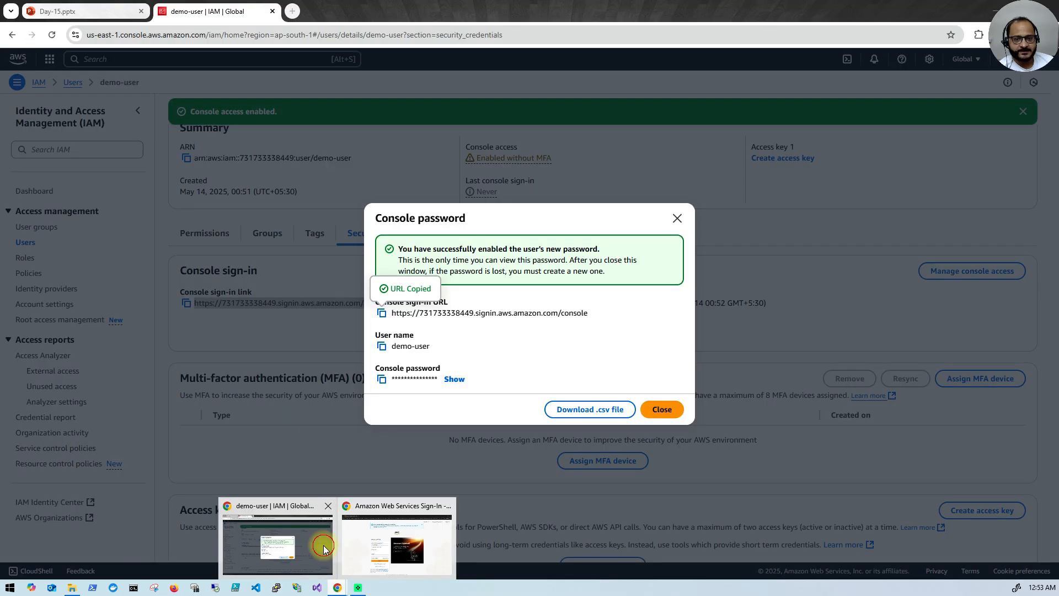
{"action": "left_click", "coordinate": [382, 346]}
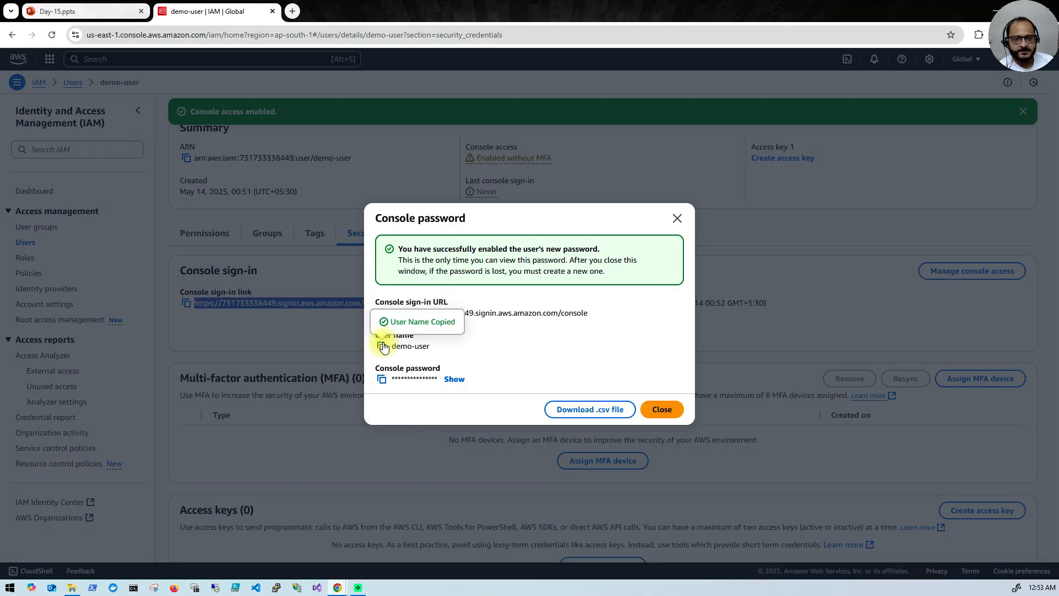
{"action": "left_click", "coordinate": [335, 588]}
{"action": "left_click", "coordinate": [398, 543]}
{"action": "key", "text": "ctrl+v"}
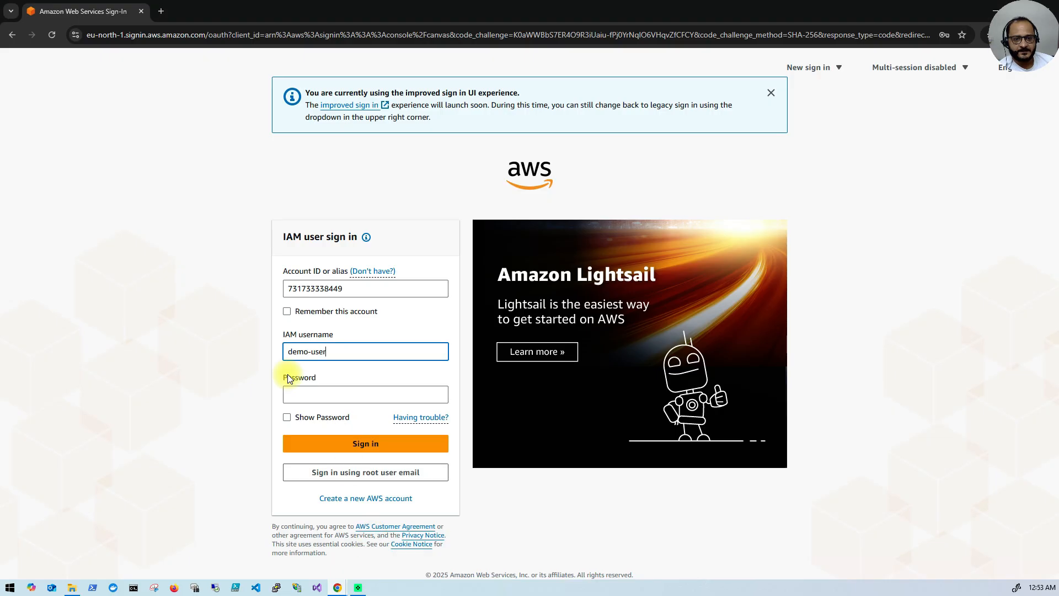
Step: Copy the console password and paste it into the sign-in password field
{"action": "mouse_move", "coordinate": [336, 587]}
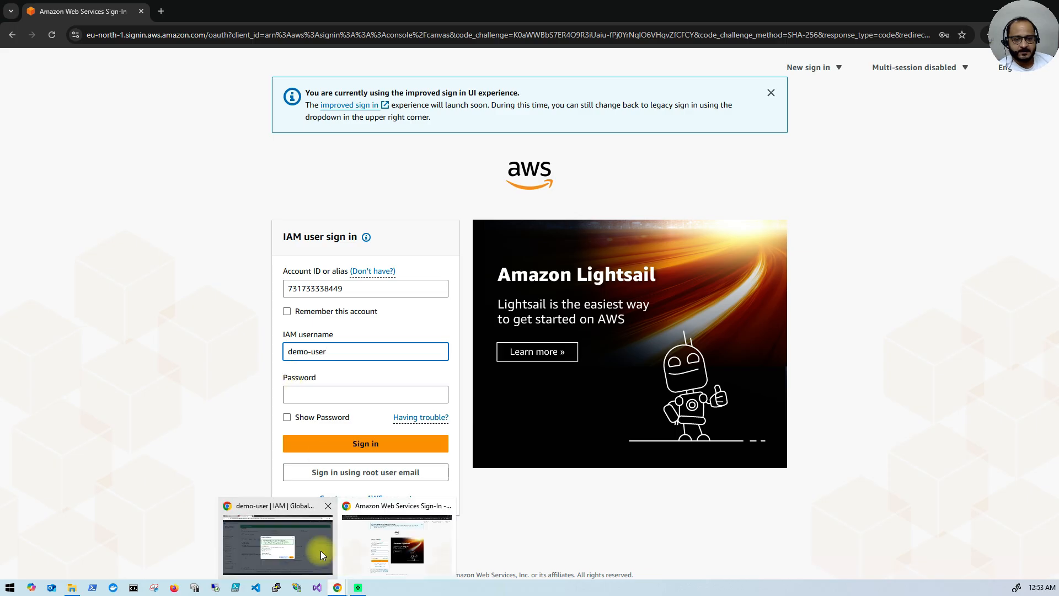
{"action": "left_click", "coordinate": [320, 550]}
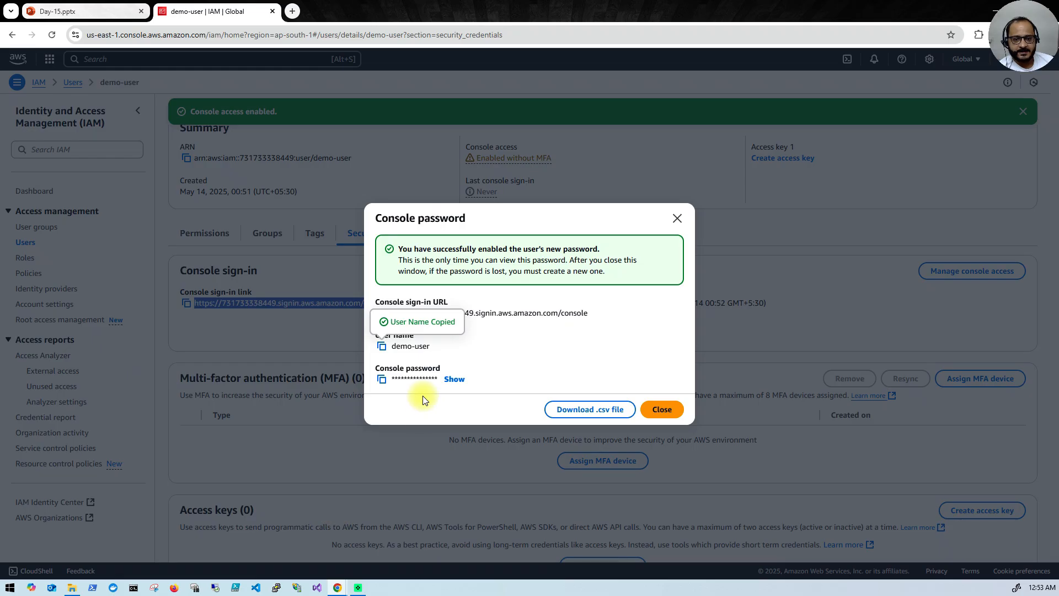
{"action": "left_click", "coordinate": [382, 379]}
{"action": "mouse_move", "coordinate": [338, 588]}
{"action": "left_click", "coordinate": [378, 540]}
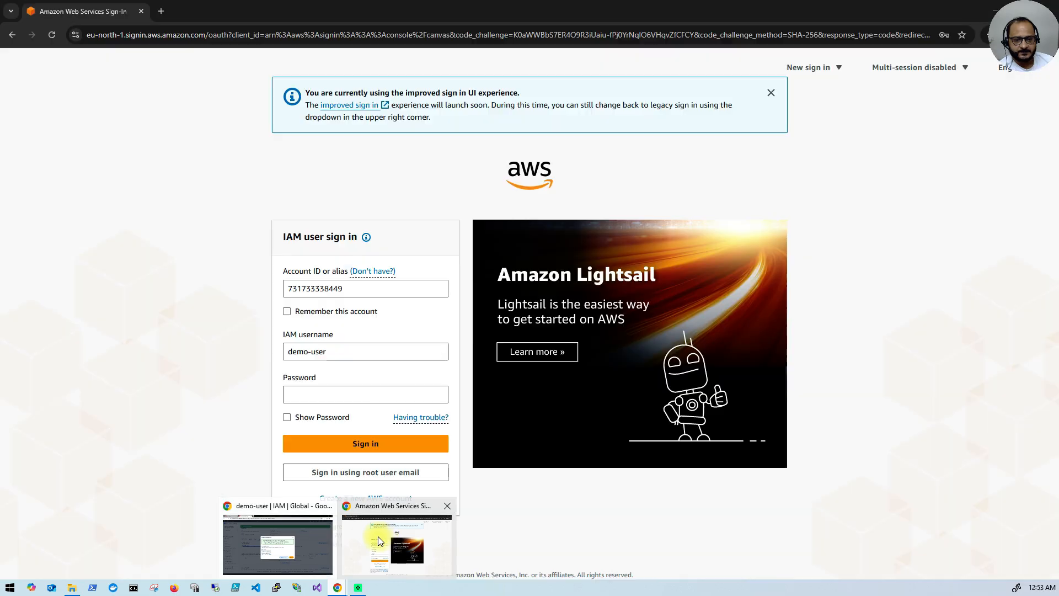
{"action": "left_click", "coordinate": [381, 394]}
{"action": "key", "text": "ctrl+v"}
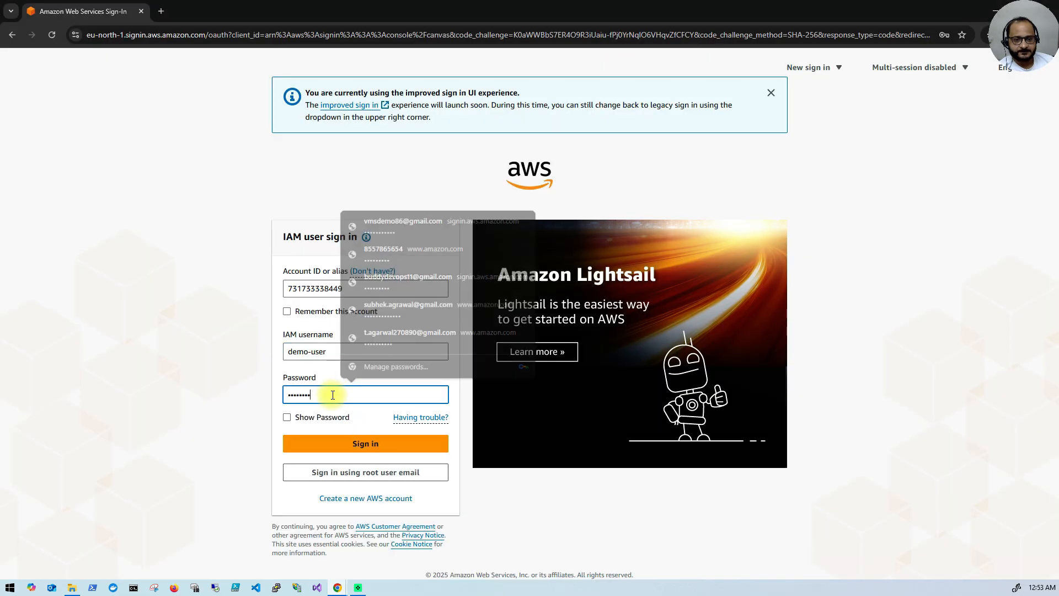
Step: Select the account ID in the sign-in URL, then sign in as demo-user
{"action": "mouse_move", "coordinate": [339, 588]}
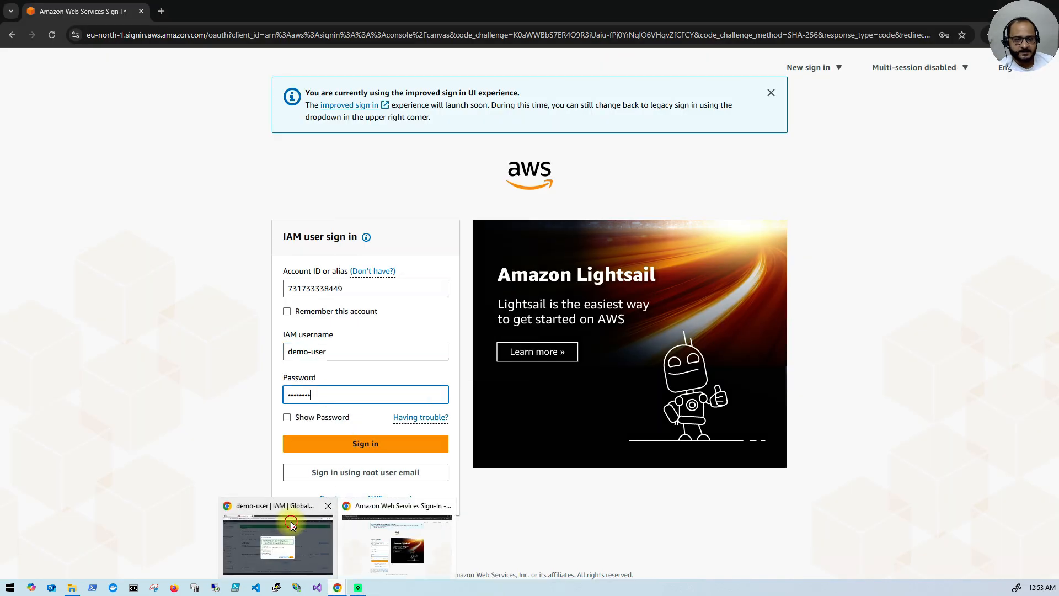
{"action": "left_click", "coordinate": [289, 513]}
{"action": "left_click_drag", "start_coordinate": [420, 313], "coordinate": [474, 313]}
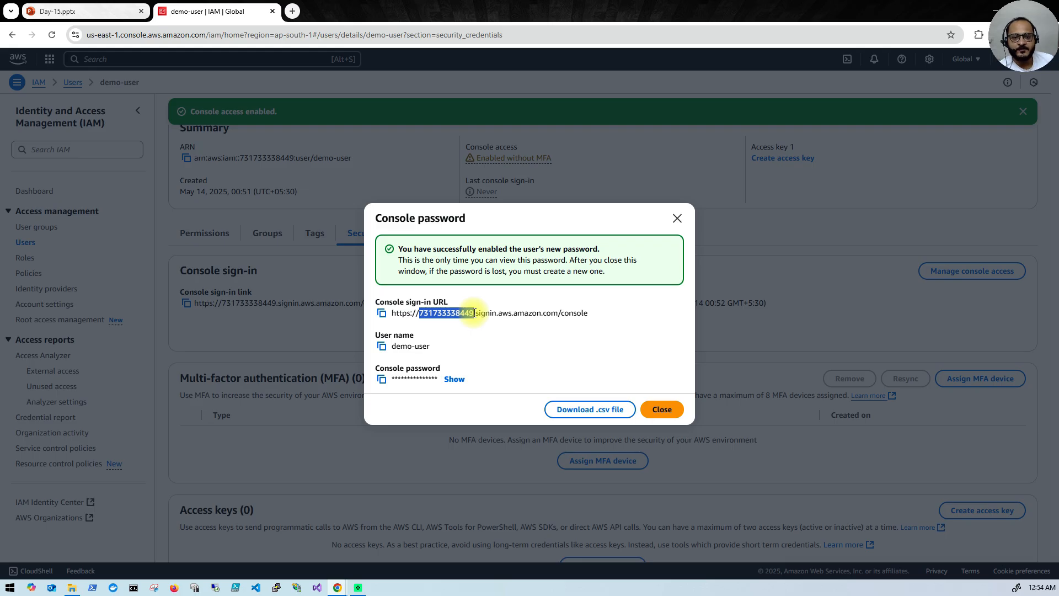
{"action": "left_click", "coordinate": [430, 315]}
{"action": "left_click_drag", "start_coordinate": [420, 314], "coordinate": [473, 313]}
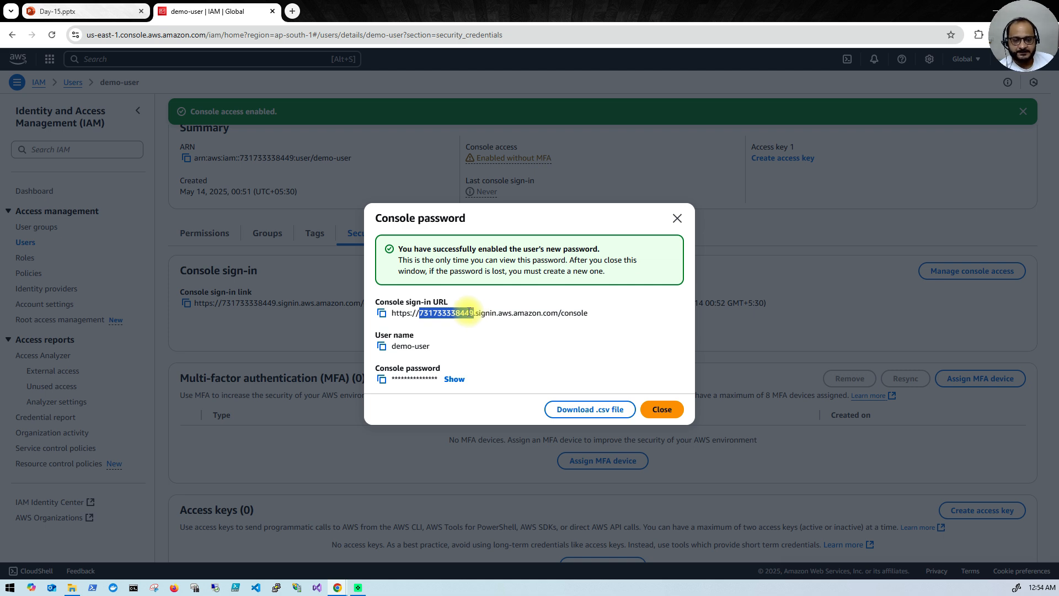
{"action": "mouse_move", "coordinate": [338, 586]}
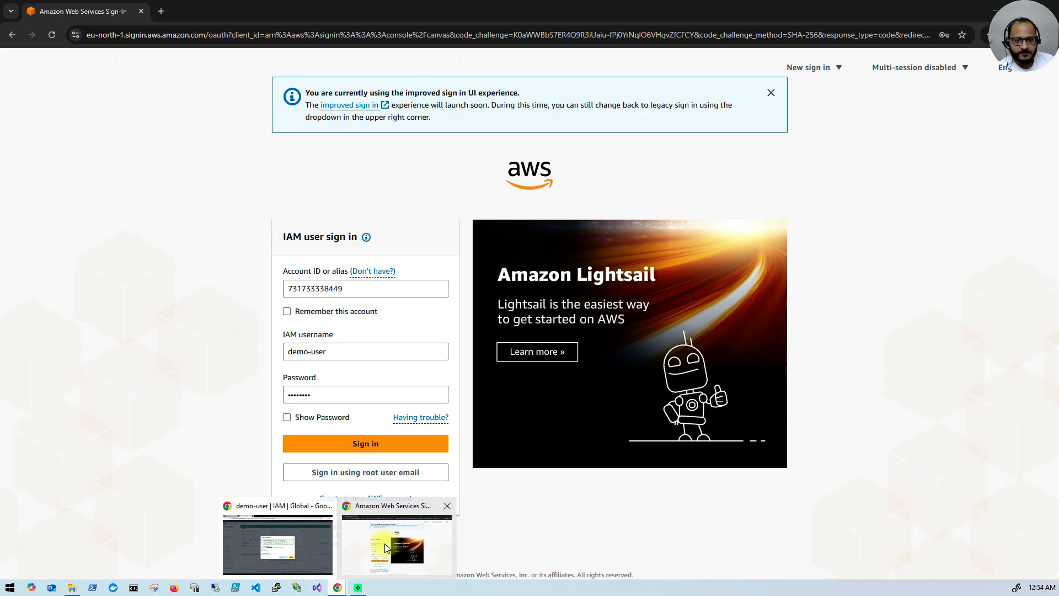
{"action": "left_click", "coordinate": [385, 544]}
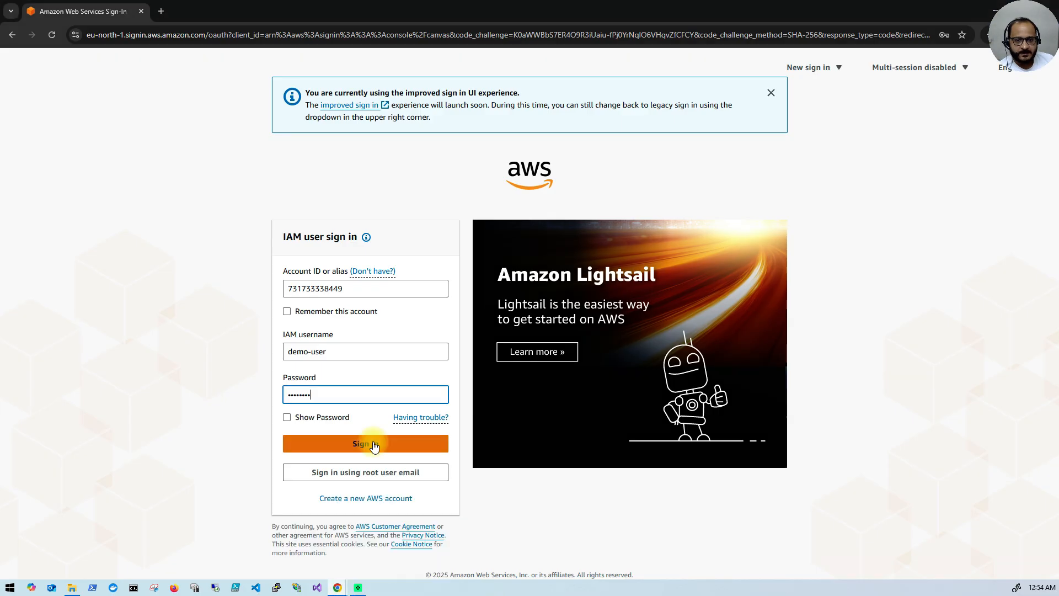
{"action": "left_click", "coordinate": [373, 444]}
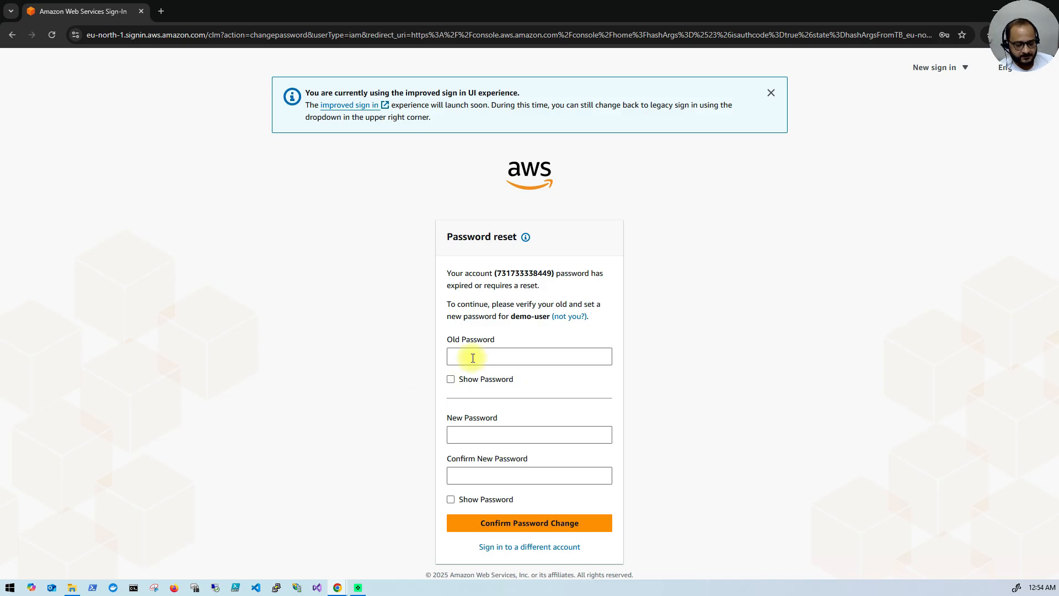
Step: Paste the old password, enter and confirm a new one, then continue to the console
{"action": "left_click", "coordinate": [473, 358]}
{"action": "key", "text": "ctrl+v"}
{"action": "left_click", "coordinate": [473, 434]}
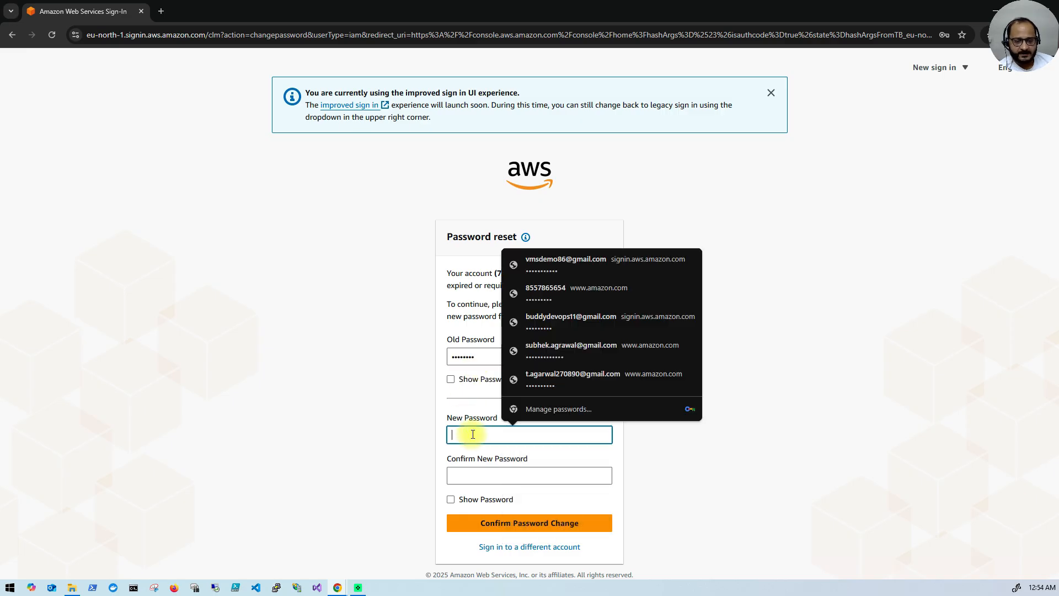
{"action": "type", "text": "•"}
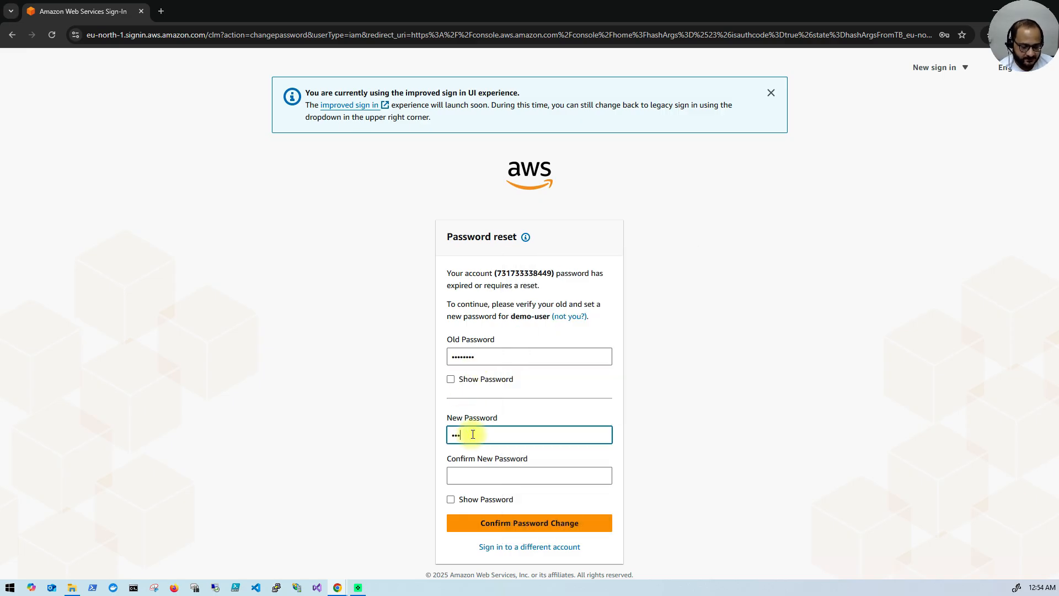
{"action": "type", "text": "••••••••••"}
{"action": "left_click", "coordinate": [482, 474]}
{"action": "type", "text": "•"}
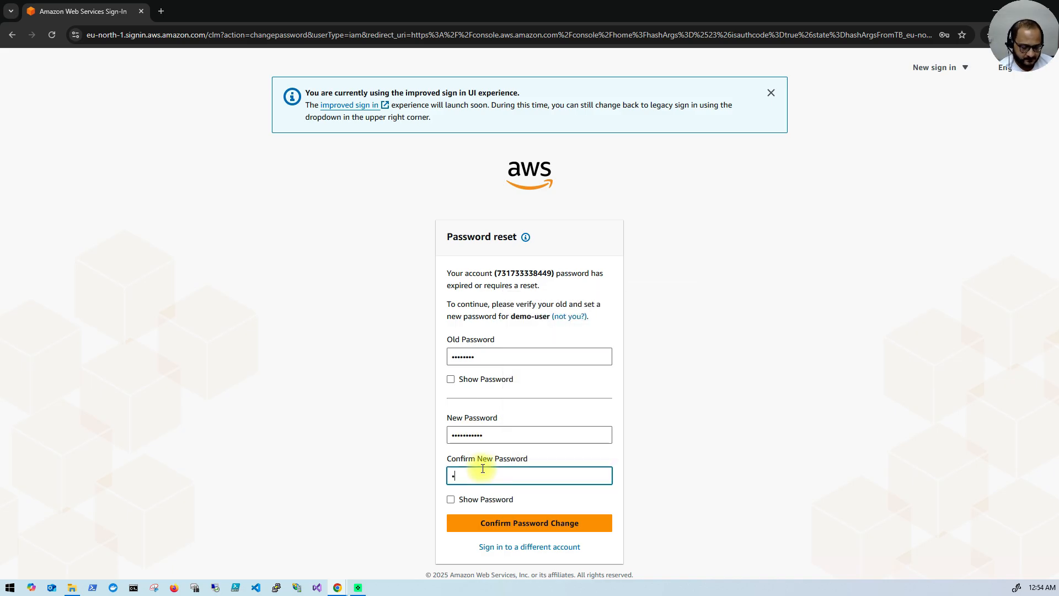
{"action": "type", "text": "••••••••••"}
{"action": "left_click", "coordinate": [525, 524]}
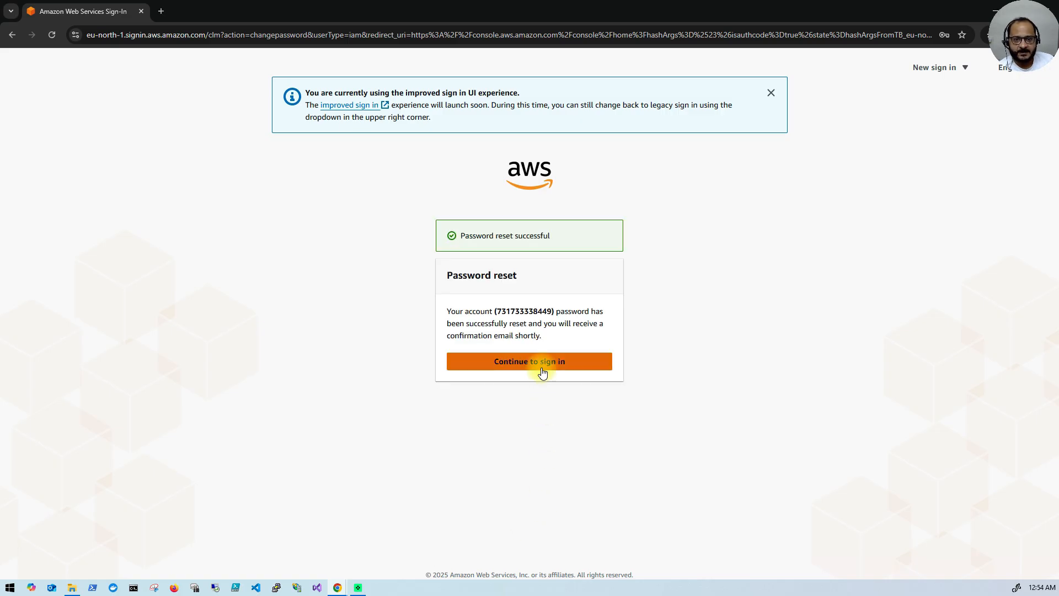
{"action": "left_click", "coordinate": [541, 367]}
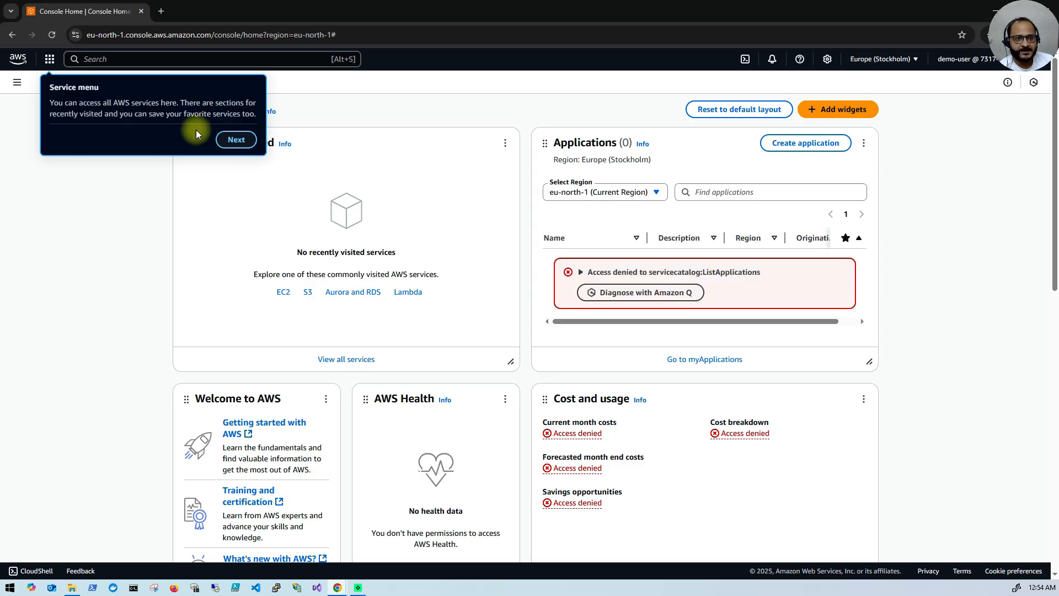
Step: Dismiss the console welcome tour and the settings tip
{"action": "left_click", "coordinate": [236, 139]}
{"action": "left_click", "coordinate": [265, 142]}
{"action": "left_click", "coordinate": [1013, 167]}
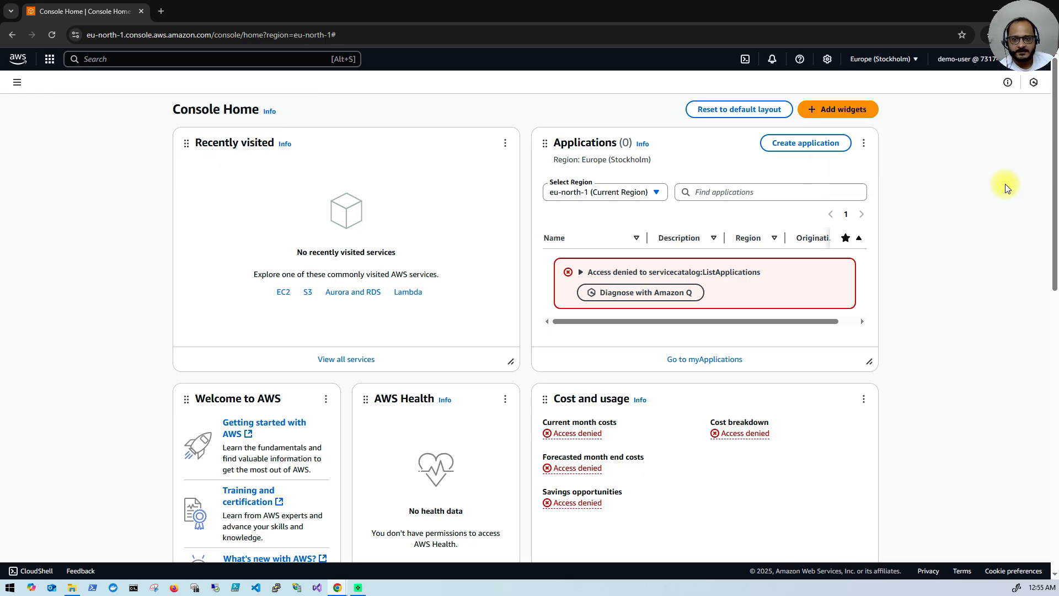
Step: Open EC2 from All services and start the Launch an instance form at its Name field
{"action": "left_click", "coordinate": [17, 83]}
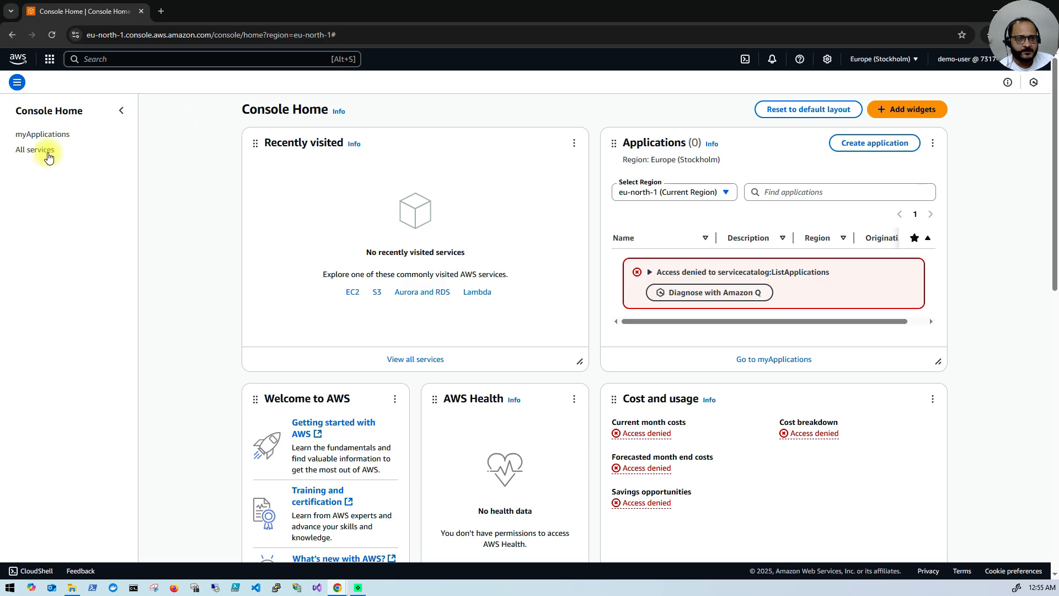
{"action": "left_click", "coordinate": [48, 155]}
{"action": "left_click", "coordinate": [367, 189]}
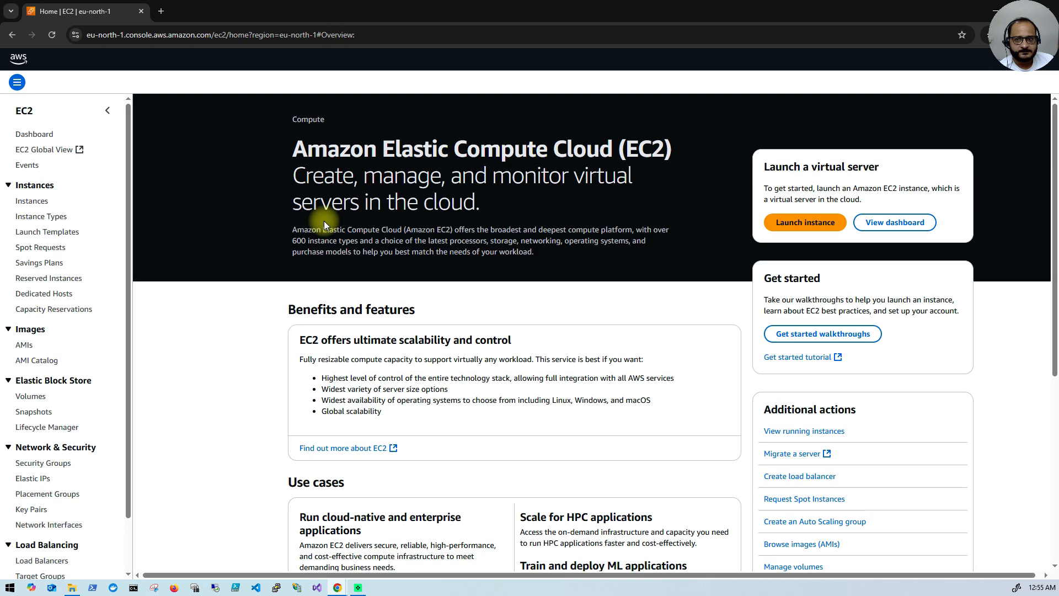
{"action": "left_click", "coordinate": [798, 223]}
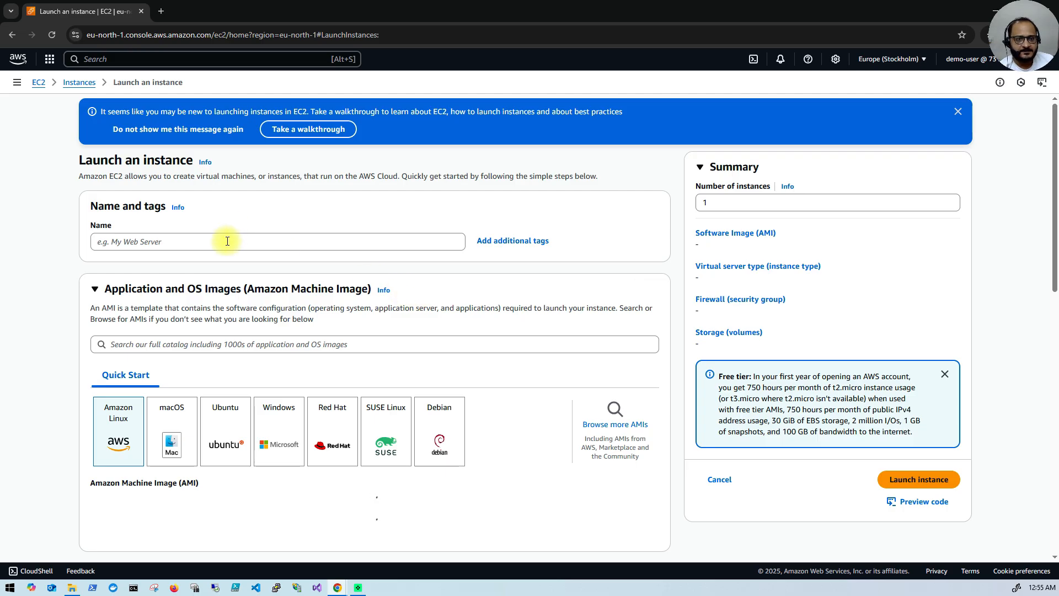
{"action": "left_click", "coordinate": [186, 243]}
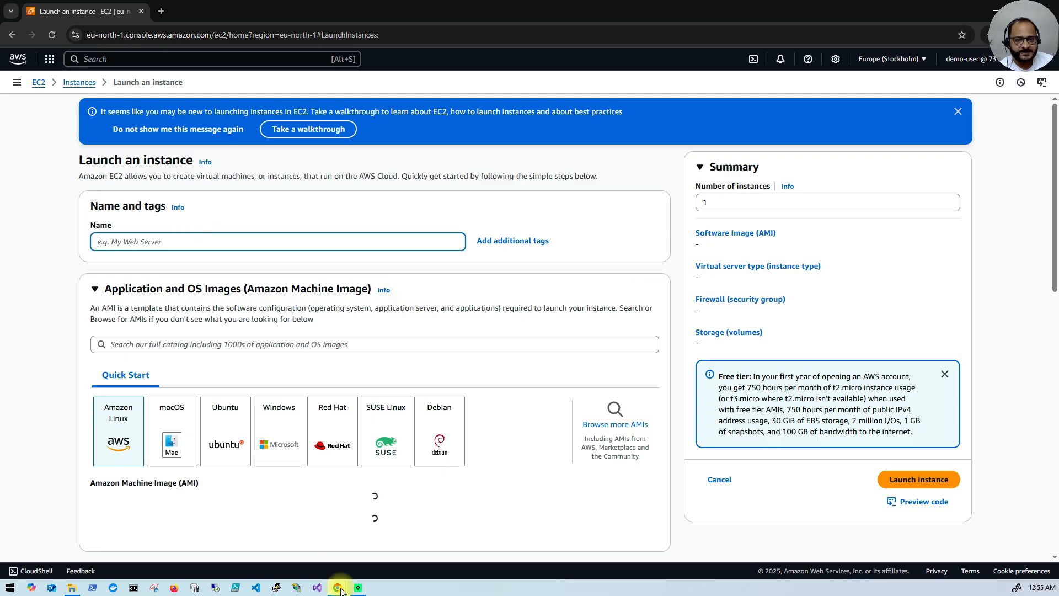
{"action": "mouse_move", "coordinate": [339, 589]}
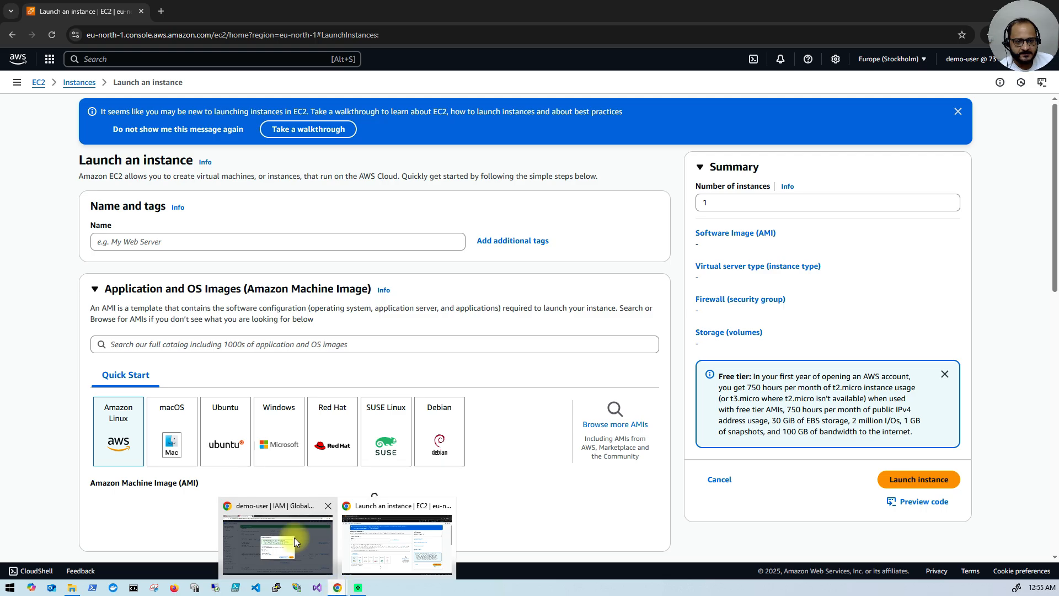
{"action": "left_click", "coordinate": [293, 537]}
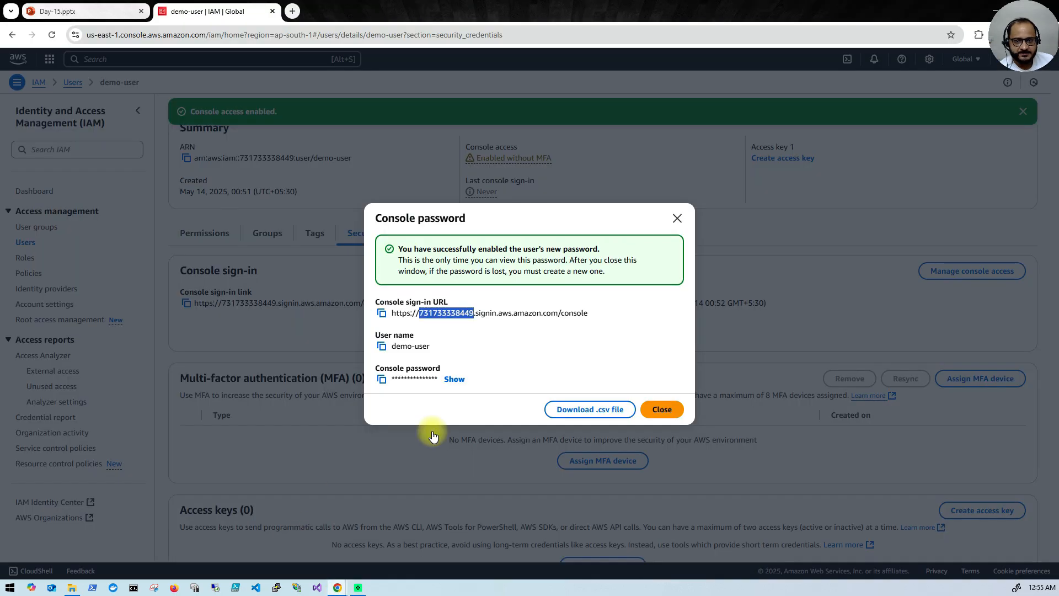
Step: Close the password dialog and check demo-user's Permissions: only IAMUserChangePassword is attached
{"action": "left_click", "coordinate": [666, 413]}
{"action": "left_click", "coordinate": [214, 238]}
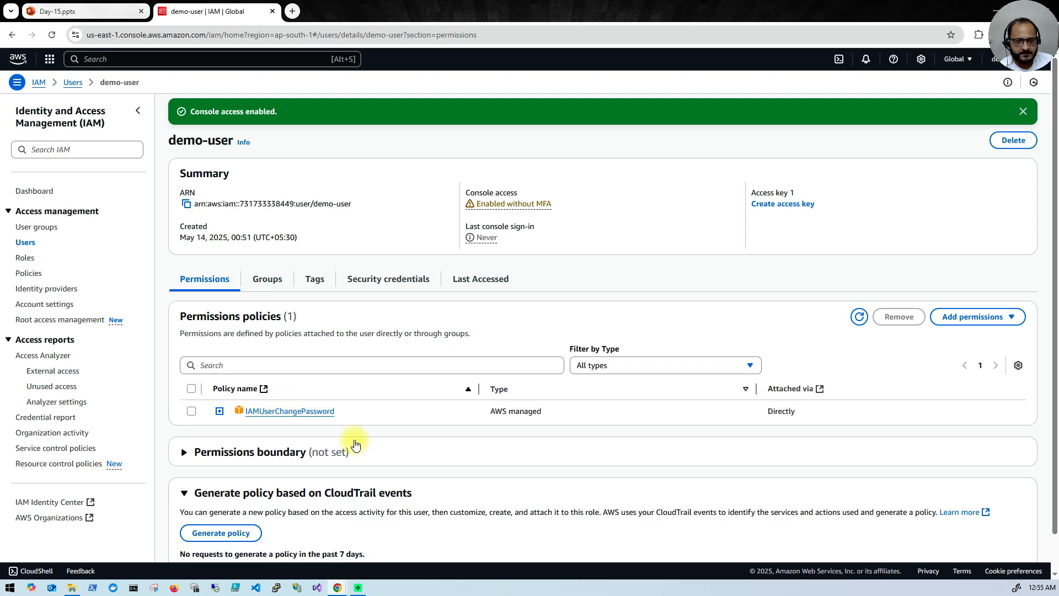
{"action": "scroll", "coordinate": [390, 411], "scroll_direction": "down", "scroll_amount": 1}
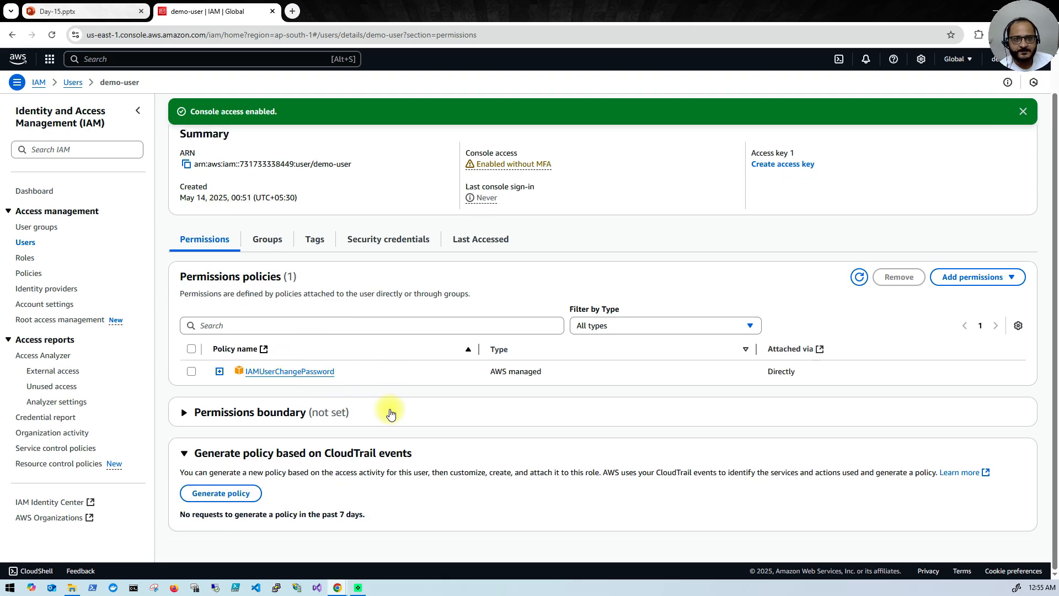
{"action": "scroll", "coordinate": [390, 414], "scroll_direction": "up", "scroll_amount": 1}
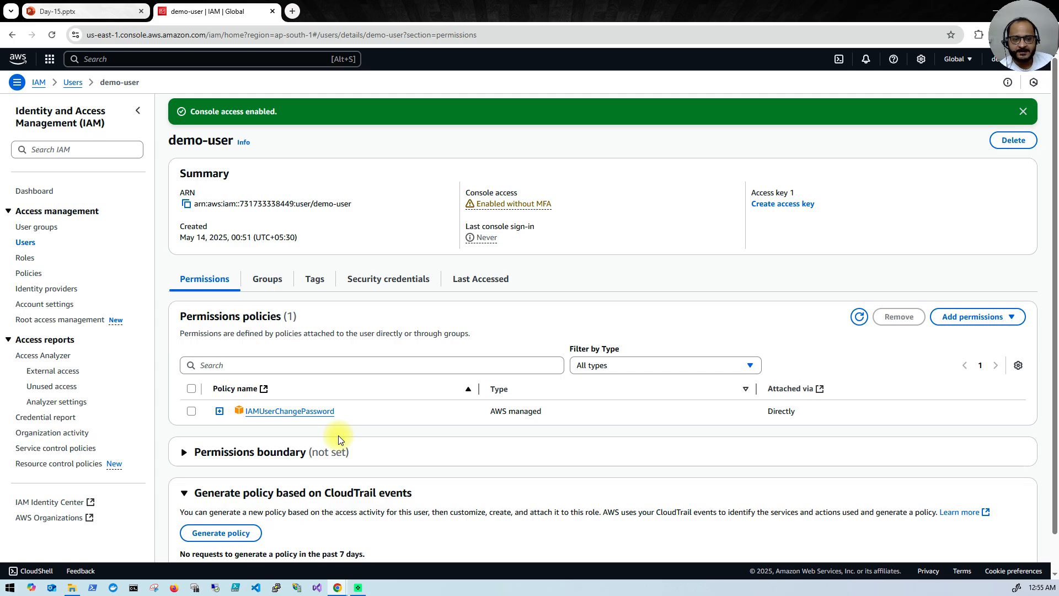
{"action": "mouse_move", "coordinate": [340, 589]}
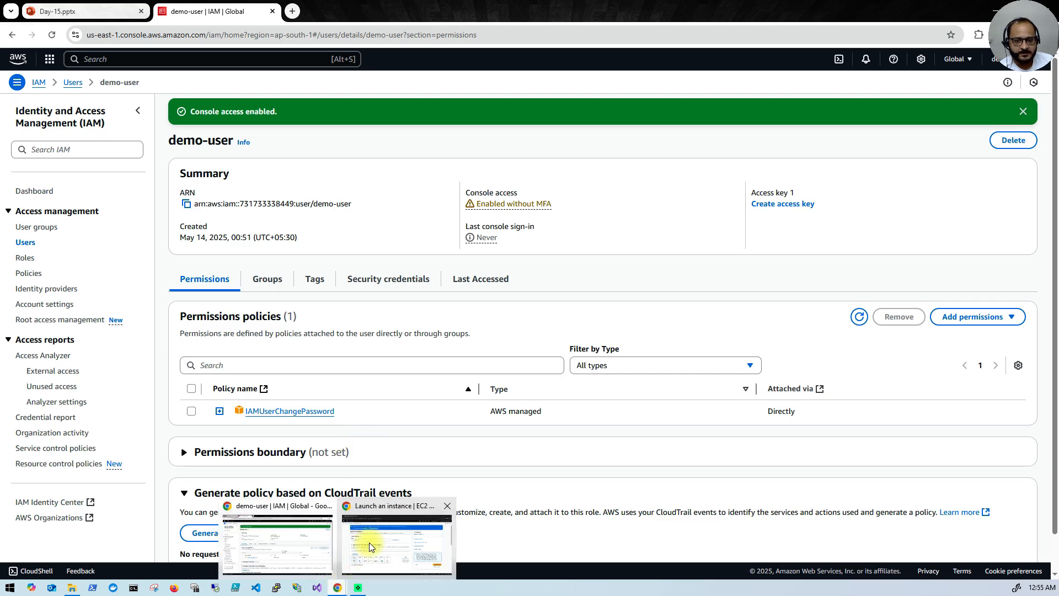
{"action": "left_click", "coordinate": [381, 529]}
Step: Name the new instance test and choose the Ubuntu Server 24.04 Quick Start image
{"action": "left_click", "coordinate": [204, 248]}
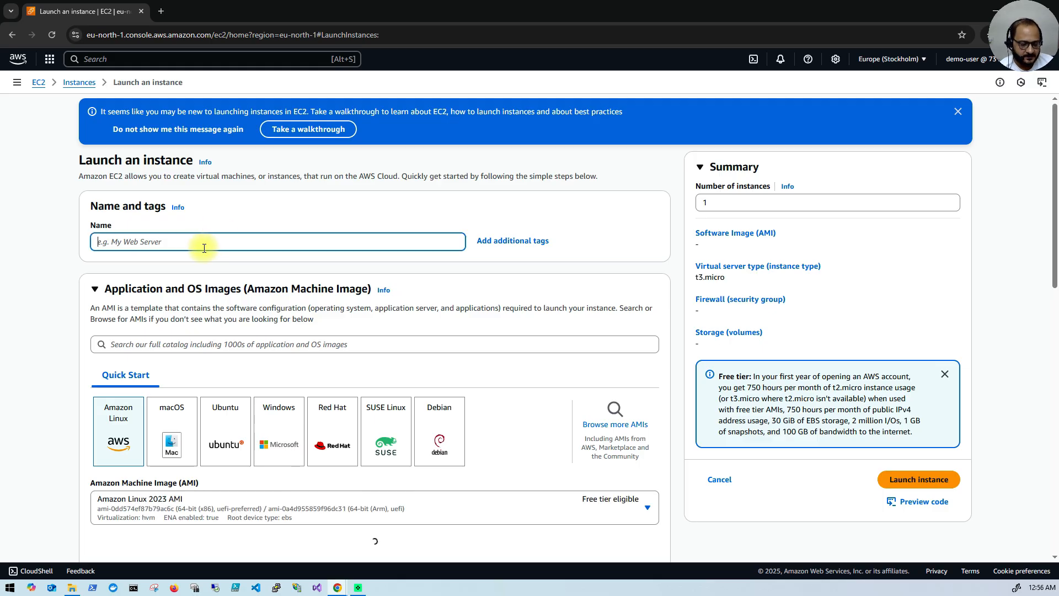
{"action": "type", "text": "test"}
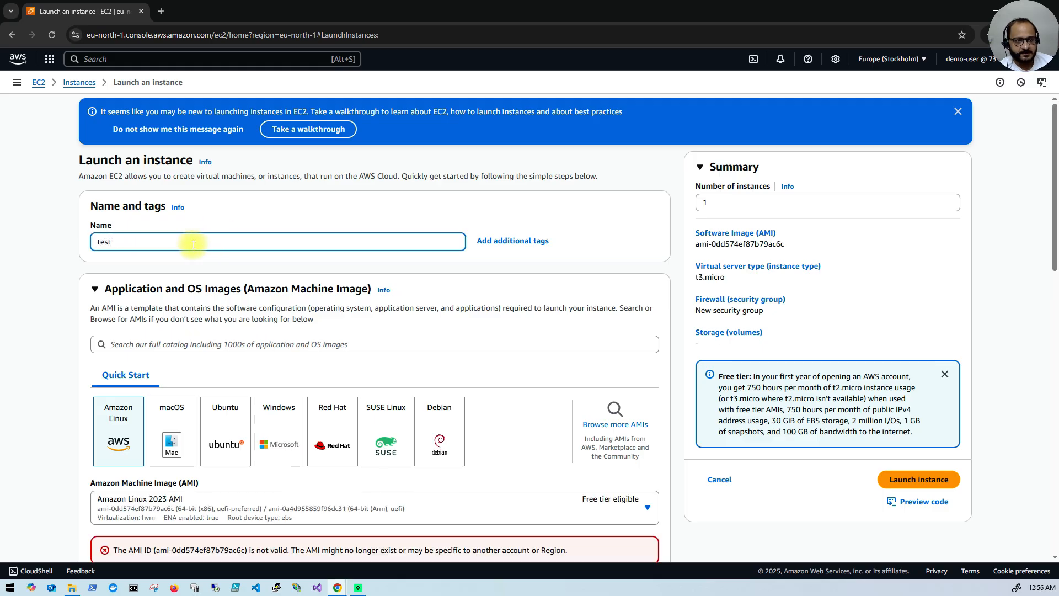
{"action": "scroll", "coordinate": [221, 300], "scroll_direction": "down", "scroll_amount": 1}
{"action": "scroll", "coordinate": [221, 300], "scroll_direction": "down", "scroll_amount": 1}
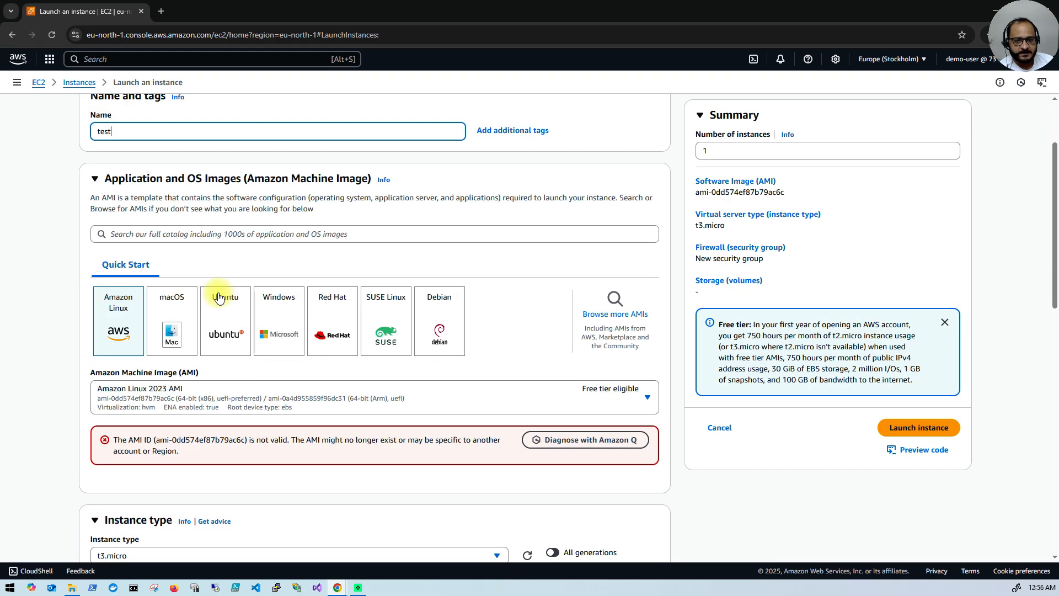
{"action": "left_click", "coordinate": [215, 315]}
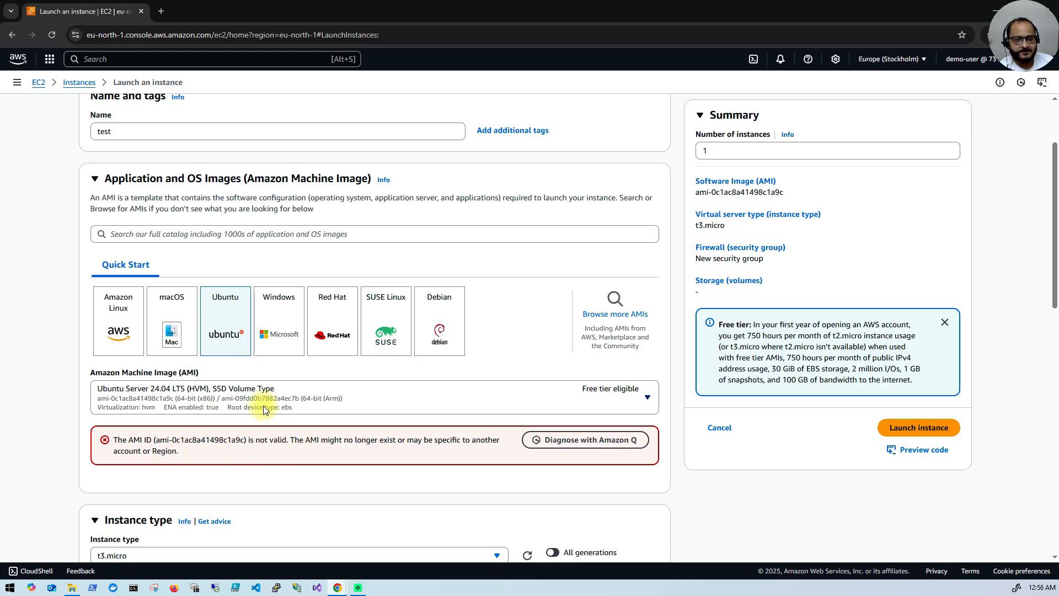
Step: Check the available key pairs, then go back to demo-user's IAM permissions window
{"action": "scroll", "coordinate": [263, 406], "scroll_direction": "down", "scroll_amount": 4}
{"action": "scroll", "coordinate": [263, 405], "scroll_direction": "down", "scroll_amount": 2}
{"action": "left_click", "coordinate": [318, 342]}
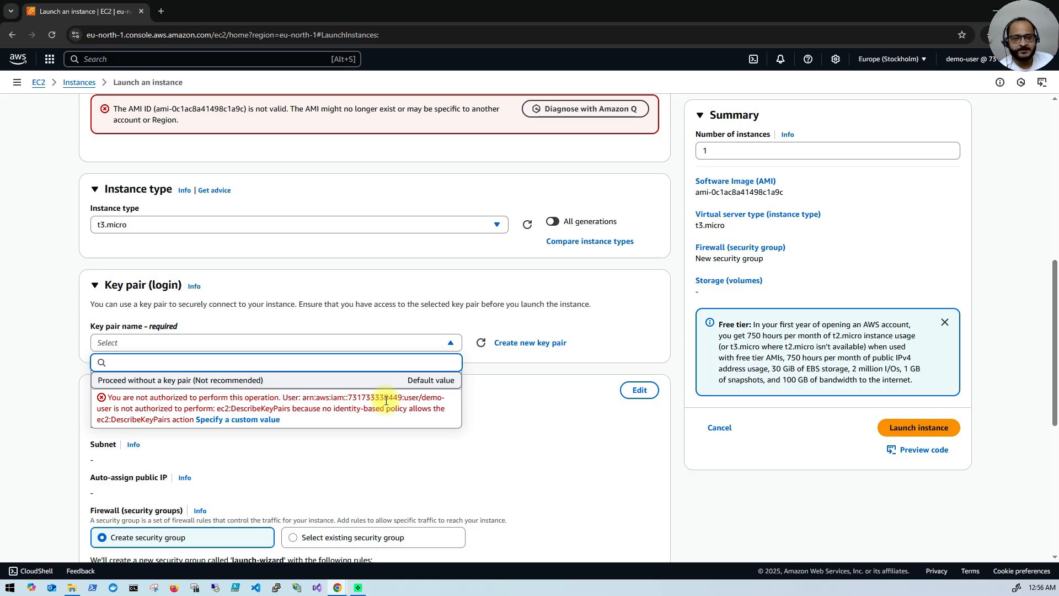
{"action": "scroll", "coordinate": [339, 401], "scroll_direction": "up", "scroll_amount": 4}
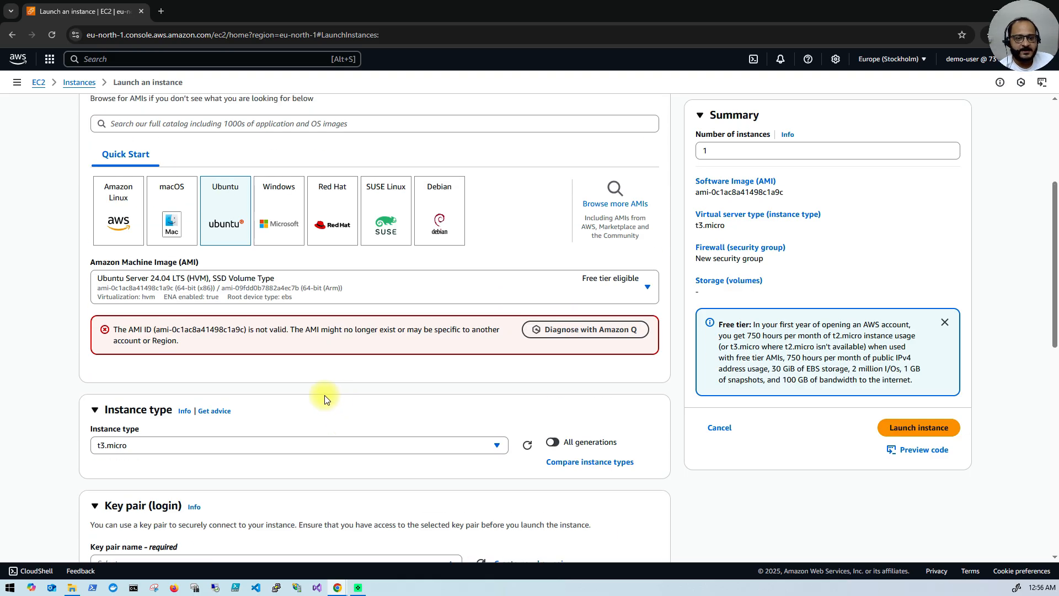
{"action": "mouse_move", "coordinate": [336, 587]}
{"action": "left_click", "coordinate": [287, 529]}
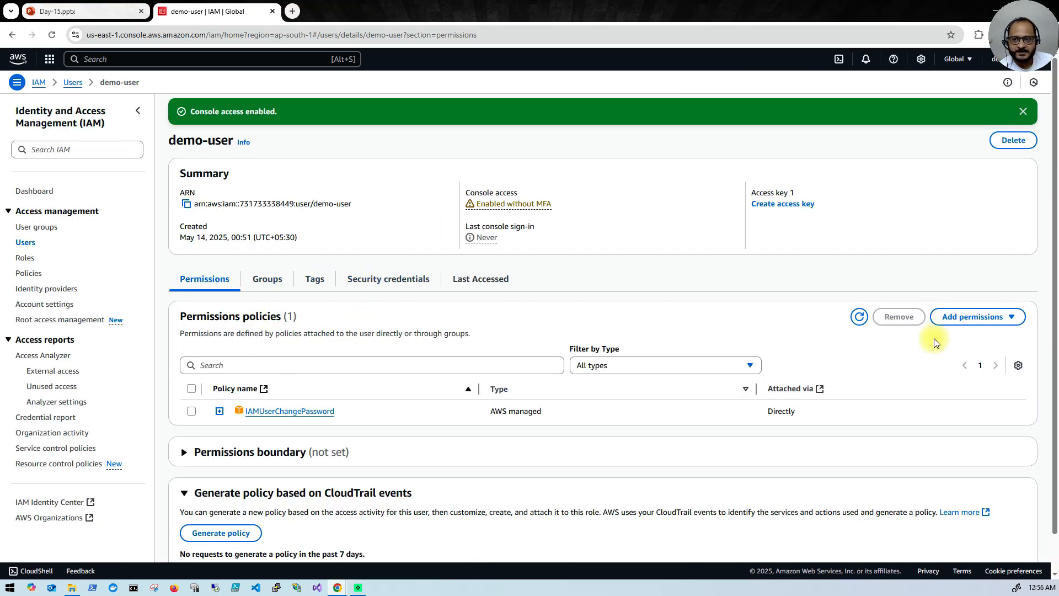
Step: Attach the AmazonEC2FullAccess managed policy directly to demo-user, found by searching EC2
{"action": "left_click", "coordinate": [1012, 317]}
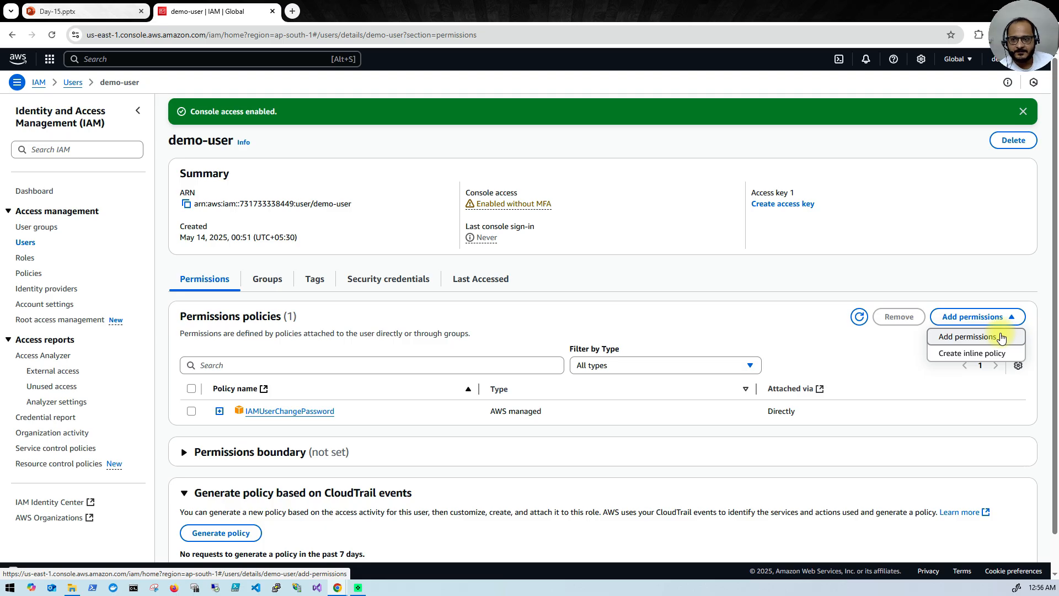
{"action": "left_click", "coordinate": [1000, 337]}
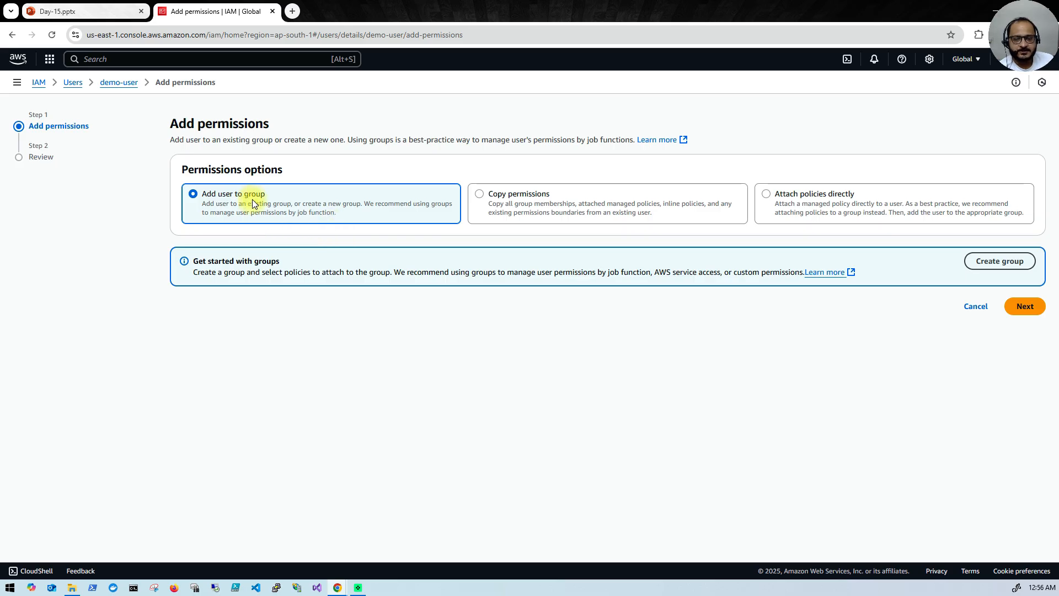
{"action": "left_click", "coordinate": [767, 198]}
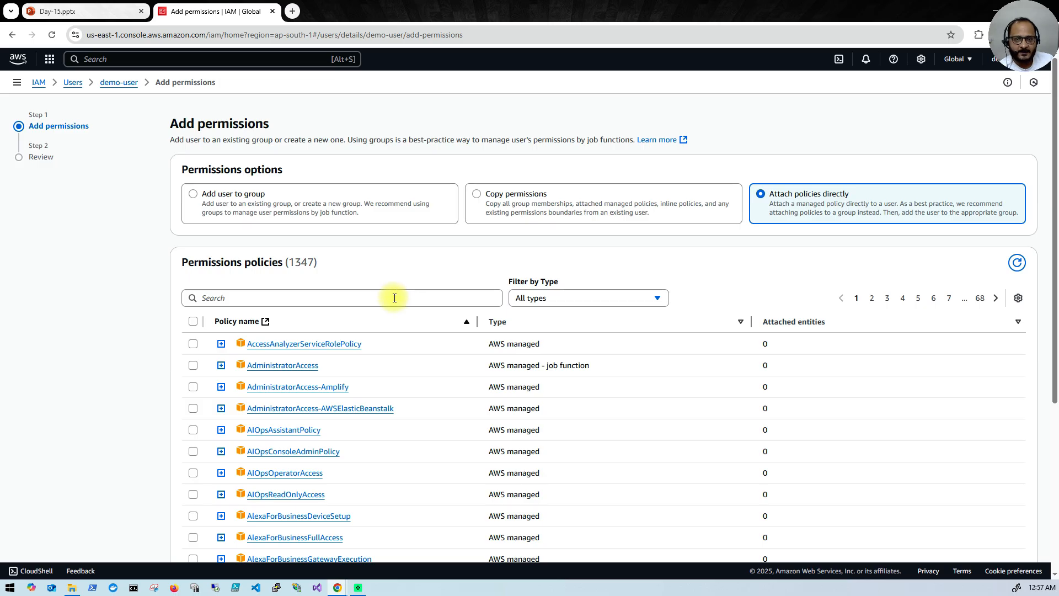
{"action": "scroll", "coordinate": [385, 335], "scroll_direction": "down", "scroll_amount": 6}
{"action": "scroll", "coordinate": [389, 372], "scroll_direction": "up", "scroll_amount": 3}
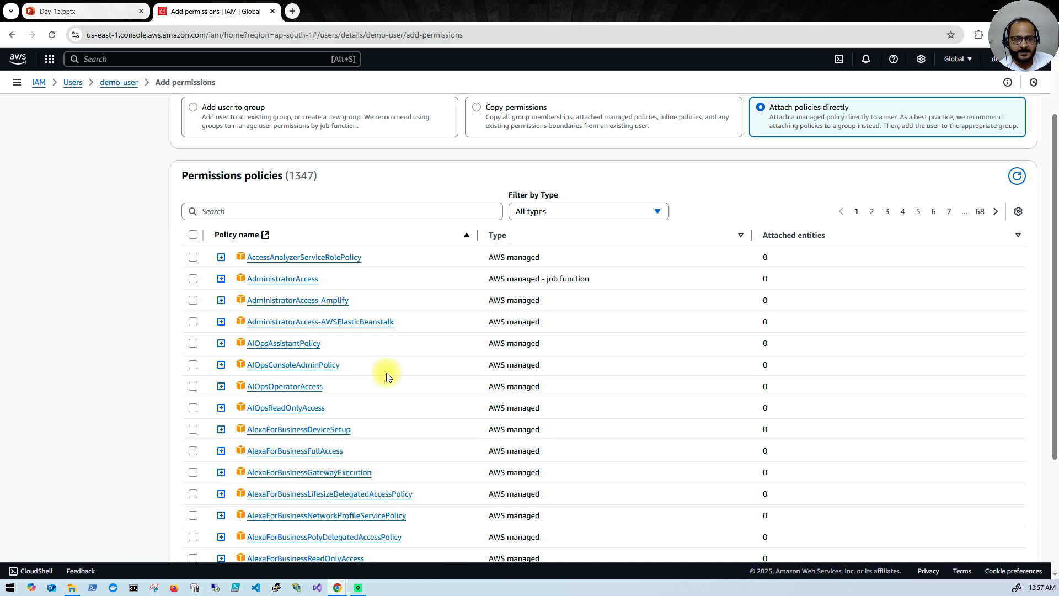
{"action": "scroll", "coordinate": [386, 374], "scroll_direction": "up", "scroll_amount": 3}
{"action": "left_click", "coordinate": [305, 298]}
{"action": "type", "text": "EC2"}
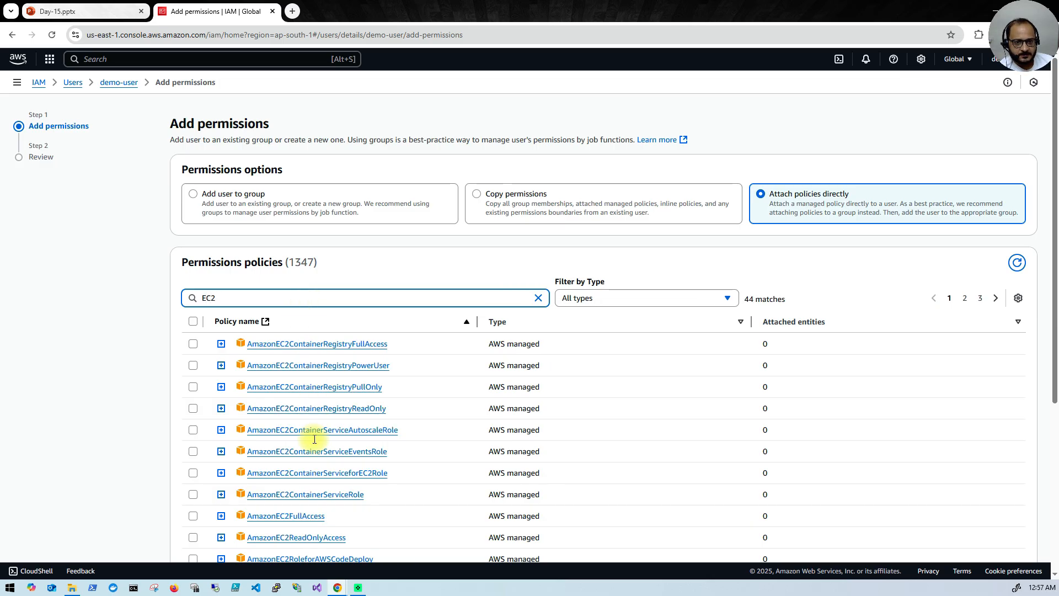
{"action": "scroll", "coordinate": [329, 514], "scroll_direction": "down", "scroll_amount": 1}
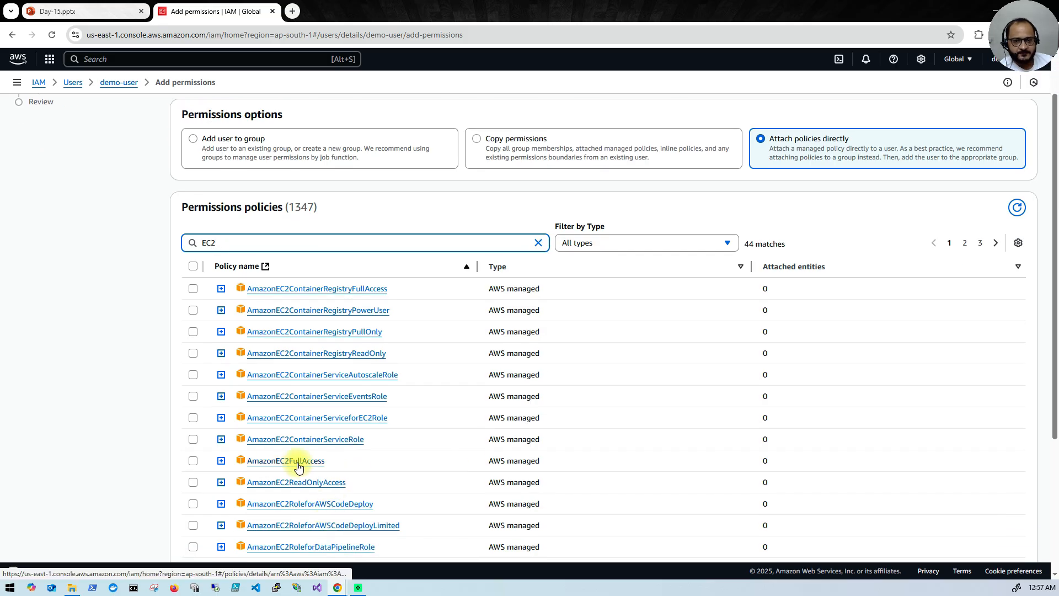
{"action": "left_click", "coordinate": [194, 463]}
{"action": "scroll", "coordinate": [538, 465], "scroll_direction": "up", "scroll_amount": 1}
{"action": "scroll", "coordinate": [539, 465], "scroll_direction": "down", "scroll_amount": 4}
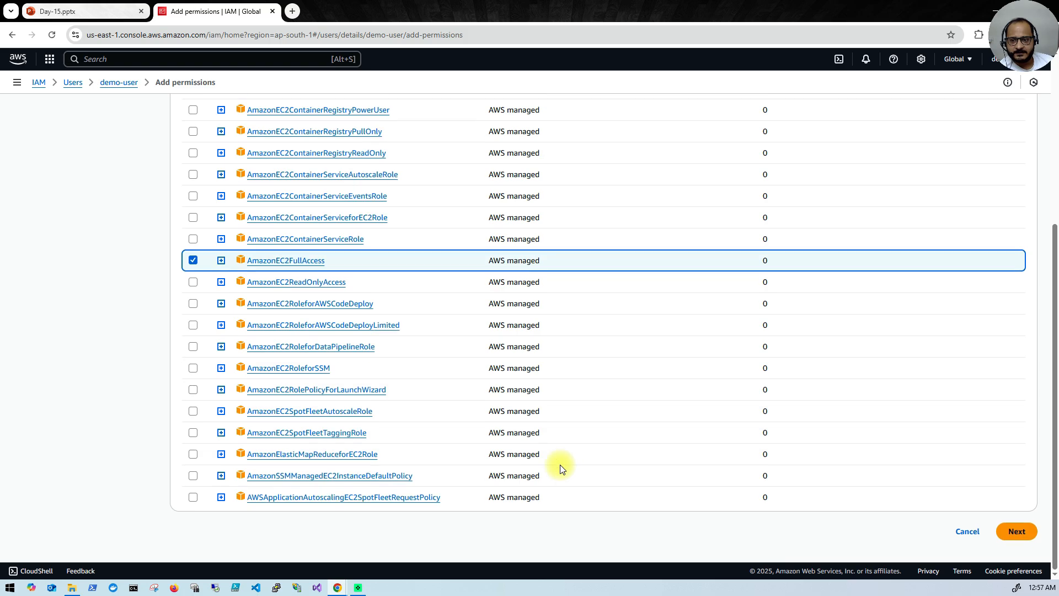
{"action": "left_click", "coordinate": [1017, 531]}
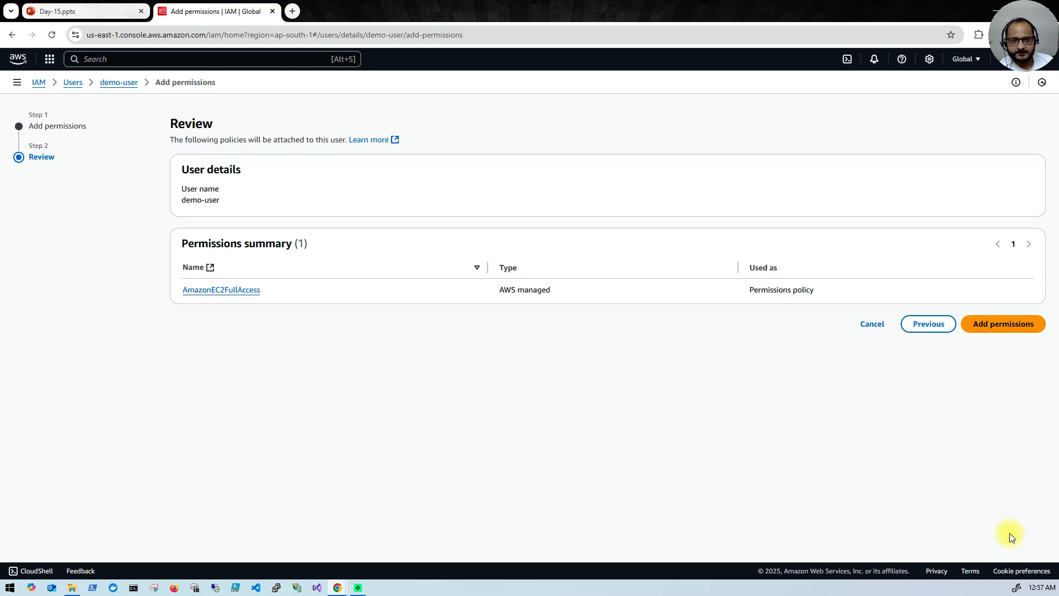
{"action": "left_click", "coordinate": [994, 325]}
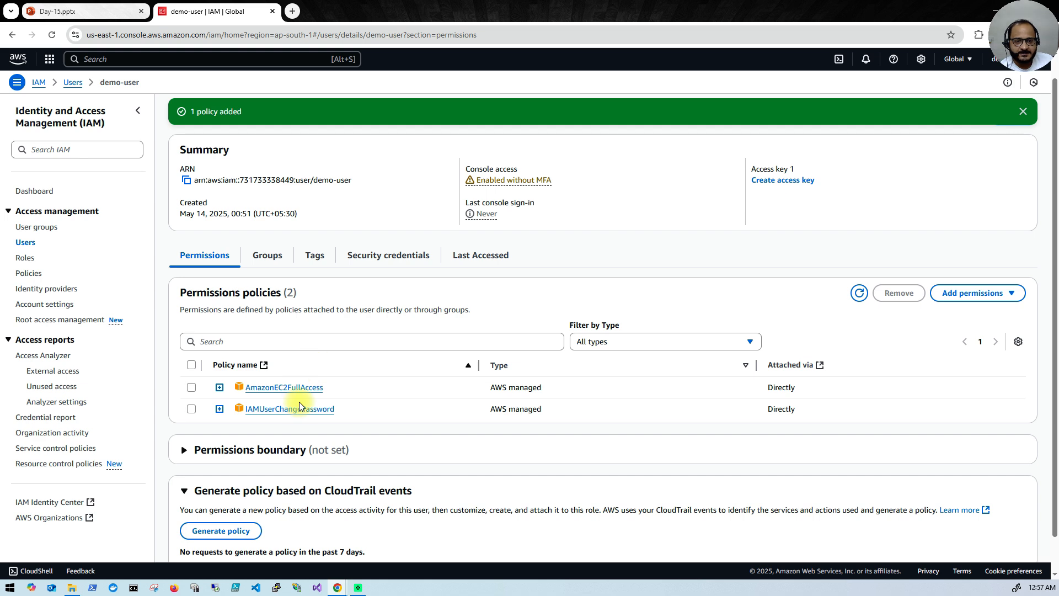
Step: Expand AmazonEC2FullAccess to review its ec2:* JSON statement, then collapse it
{"action": "left_click", "coordinate": [219, 388]}
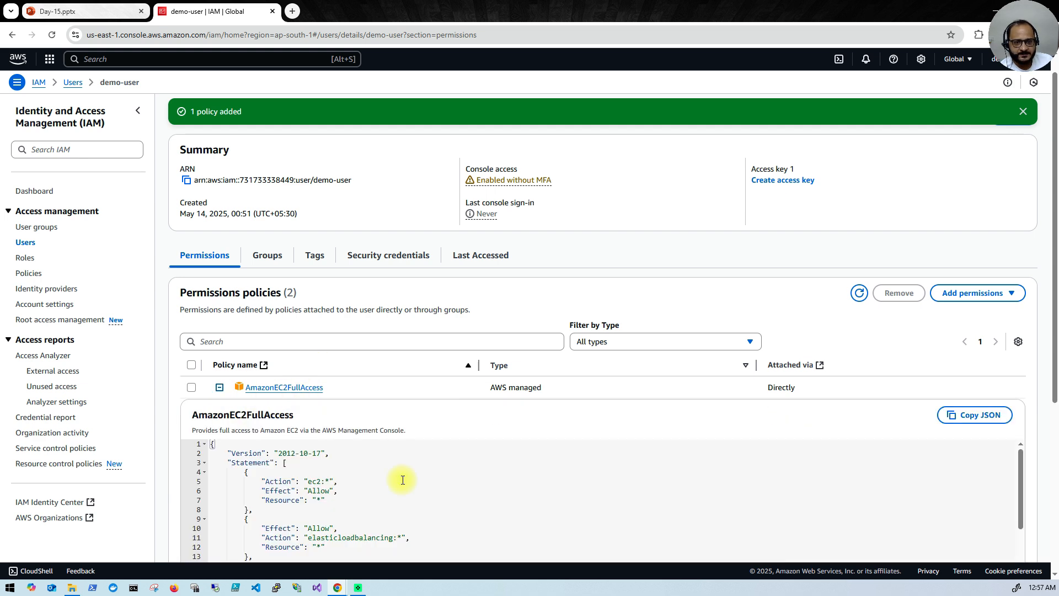
{"action": "scroll", "coordinate": [418, 487], "scroll_direction": "down", "scroll_amount": 2}
{"action": "scroll", "coordinate": [411, 483], "scroll_direction": "down", "scroll_amount": 3}
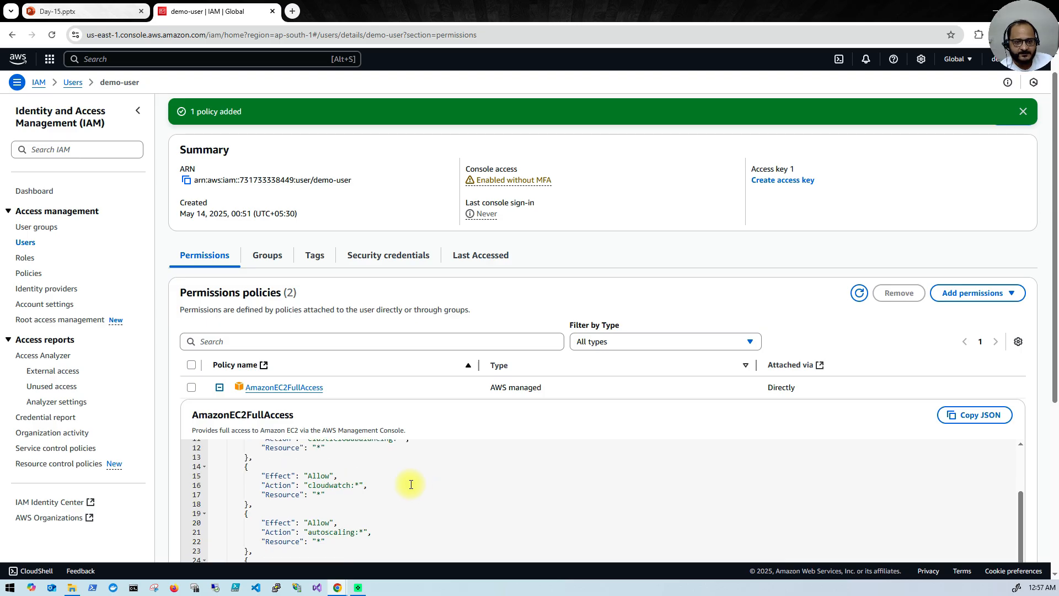
{"action": "scroll", "coordinate": [410, 485], "scroll_direction": "down", "scroll_amount": 5}
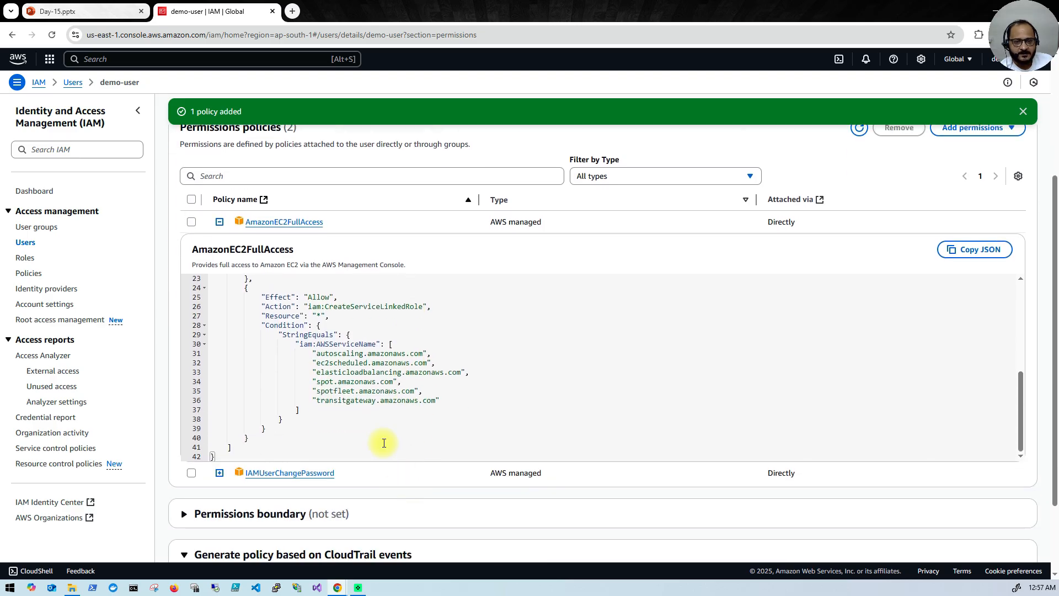
{"action": "scroll", "coordinate": [380, 423], "scroll_direction": "up", "scroll_amount": 5}
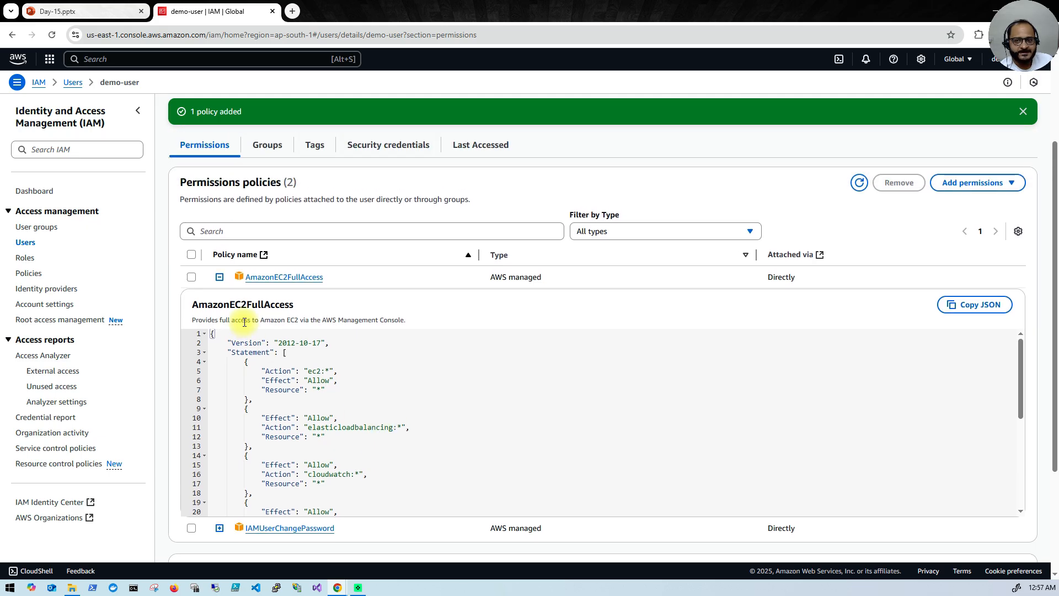
{"action": "left_click", "coordinate": [219, 276]}
Step: Return to the EC2 launch window and reload the launch form
{"action": "mouse_move", "coordinate": [337, 587]}
{"action": "left_click", "coordinate": [389, 546]}
{"action": "left_click", "coordinate": [53, 35]}
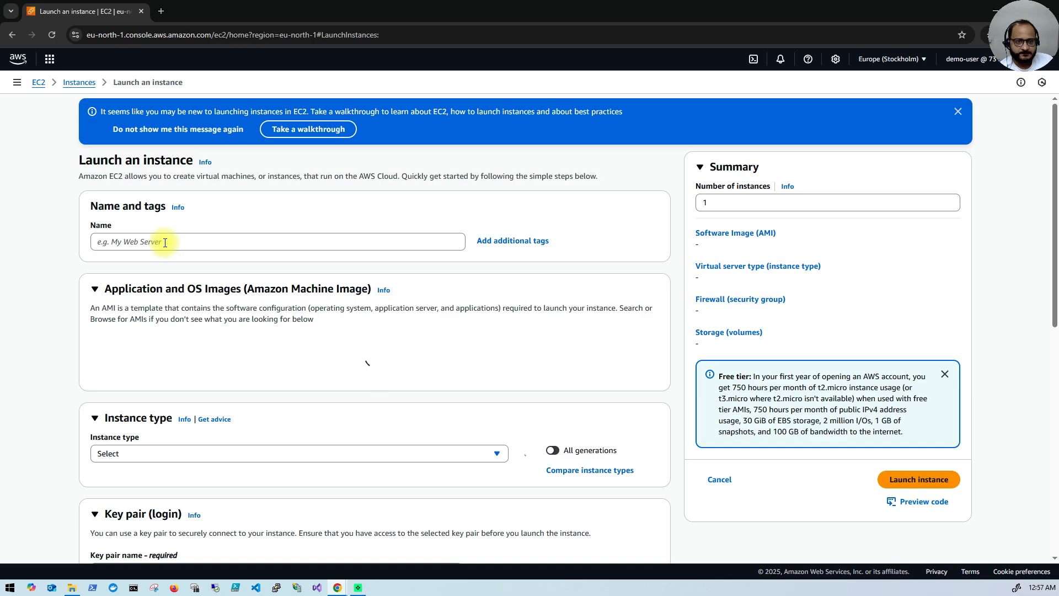
Step: Re-enter test as the instance name and choose the Ubuntu image
{"action": "left_click", "coordinate": [164, 242]}
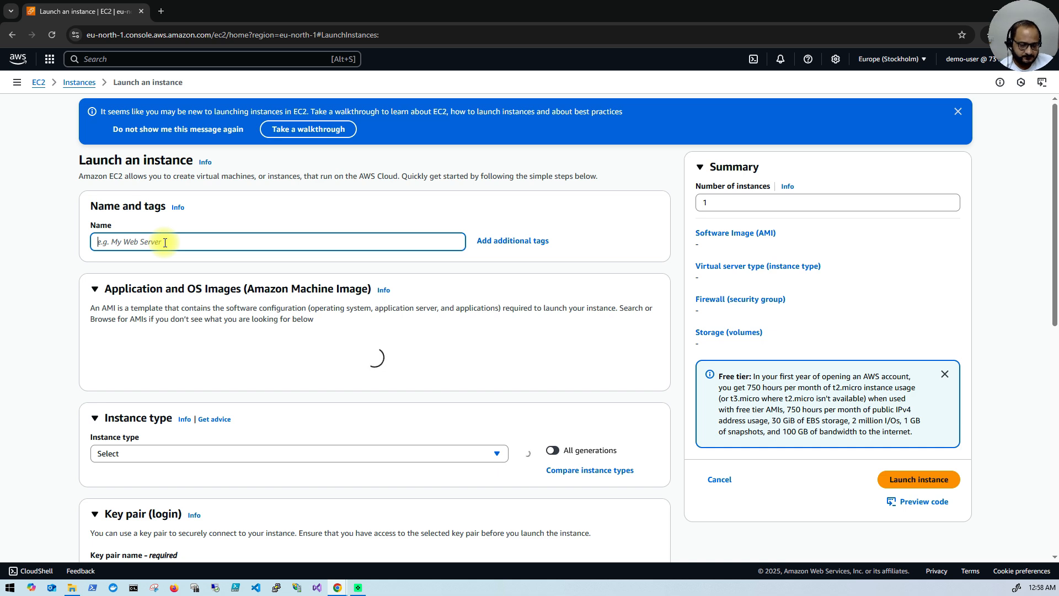
{"action": "type", "text": "test"}
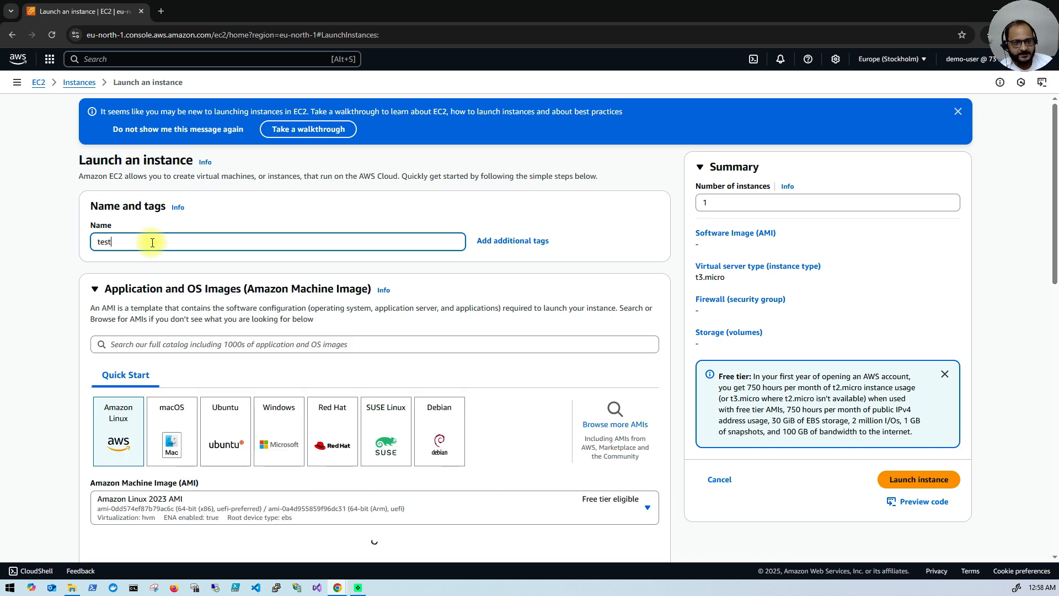
{"action": "left_click", "coordinate": [230, 437]}
Step: Select the demo key pair for the instance's login
{"action": "scroll", "coordinate": [426, 460], "scroll_direction": "down", "scroll_amount": 3}
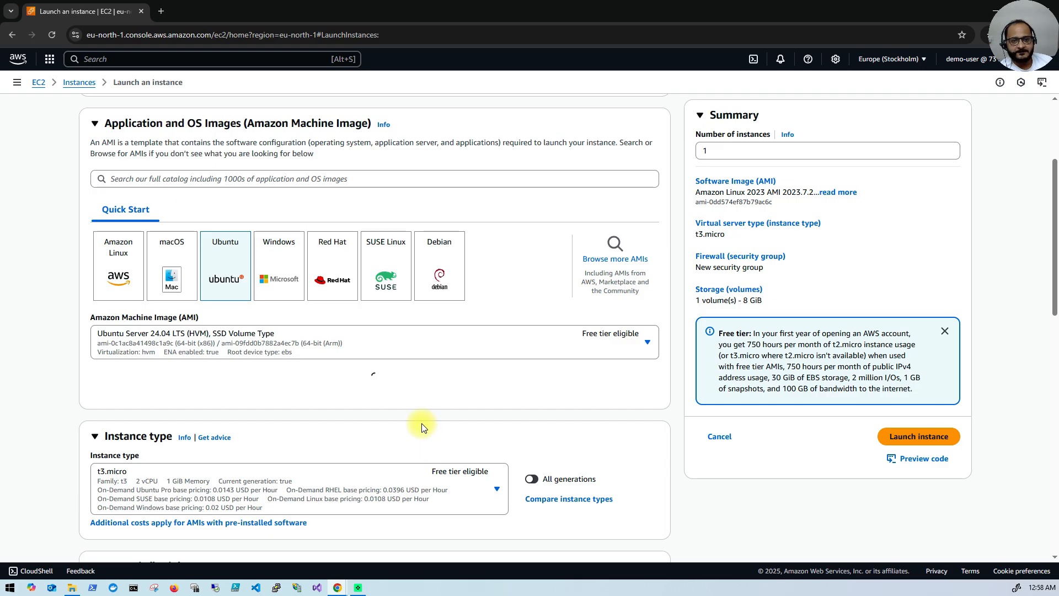
{"action": "scroll", "coordinate": [422, 427], "scroll_direction": "down", "scroll_amount": 2}
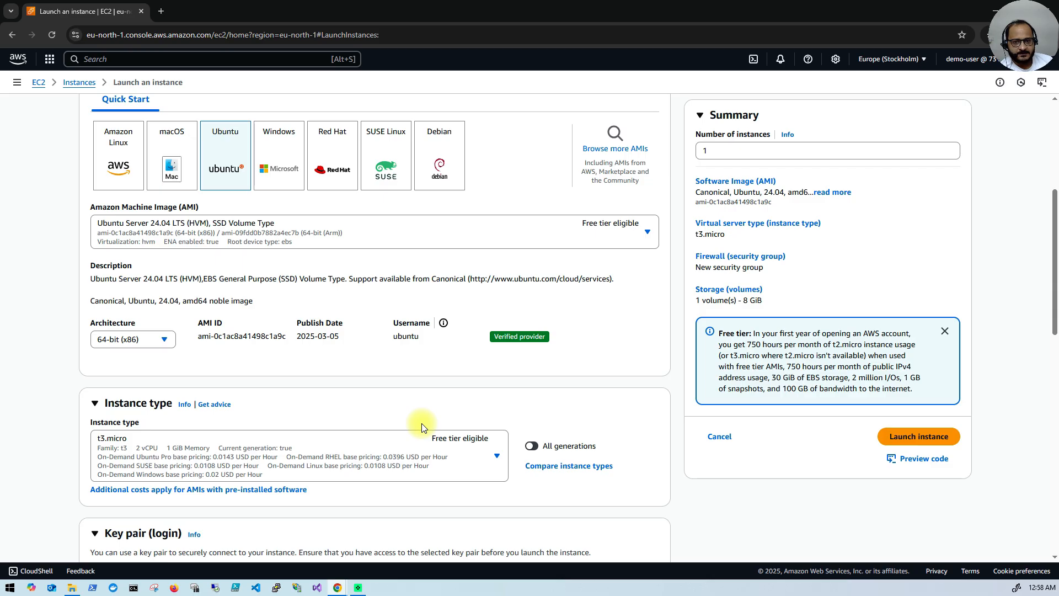
{"action": "scroll", "coordinate": [436, 469], "scroll_direction": "down", "scroll_amount": 3}
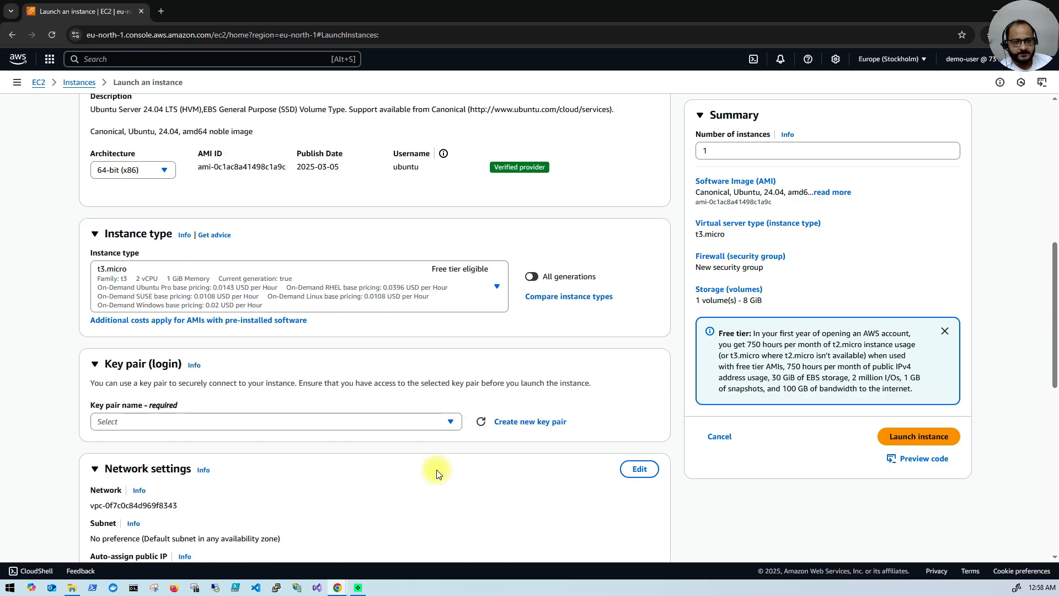
{"action": "scroll", "coordinate": [435, 472], "scroll_direction": "down", "scroll_amount": 2}
{"action": "left_click", "coordinate": [449, 319]}
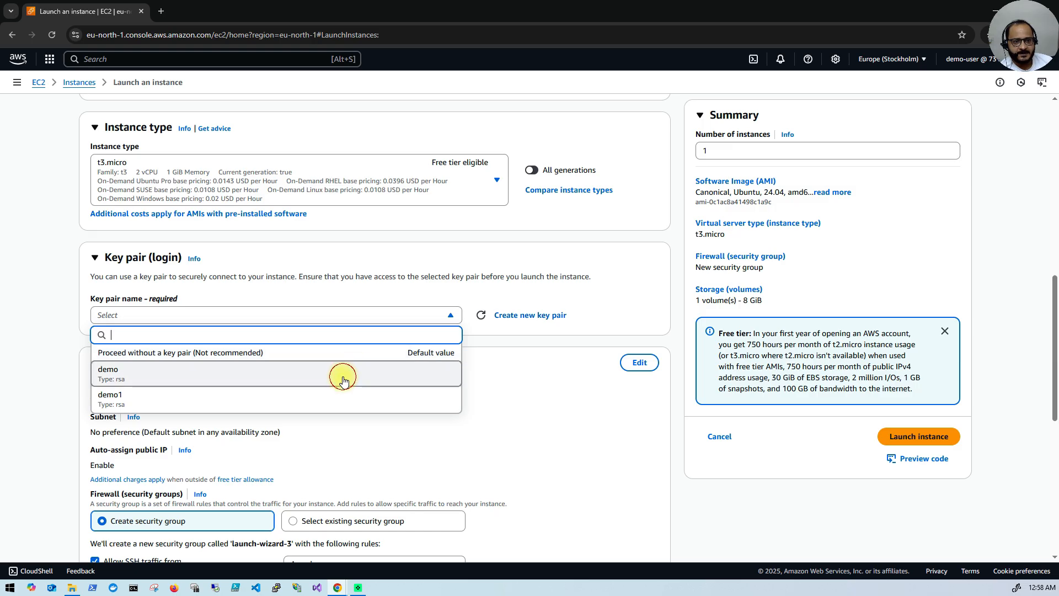
{"action": "left_click", "coordinate": [343, 380]}
Step: Switch back to demo-user's IAM permissions window
{"action": "scroll", "coordinate": [343, 380], "scroll_direction": "down", "scroll_amount": 3}
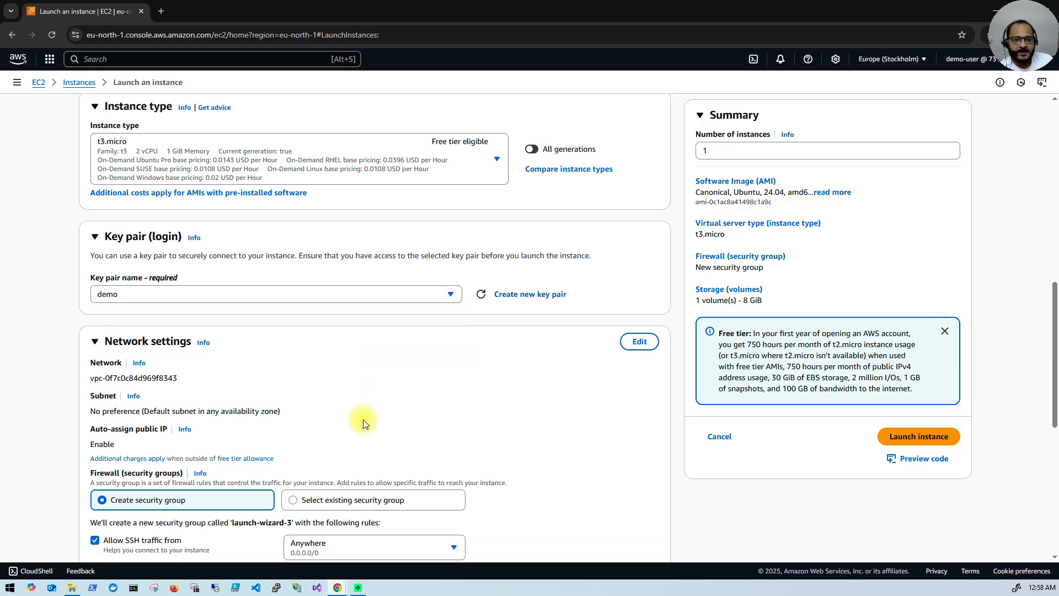
{"action": "scroll", "coordinate": [361, 459], "scroll_direction": "up", "scroll_amount": 3}
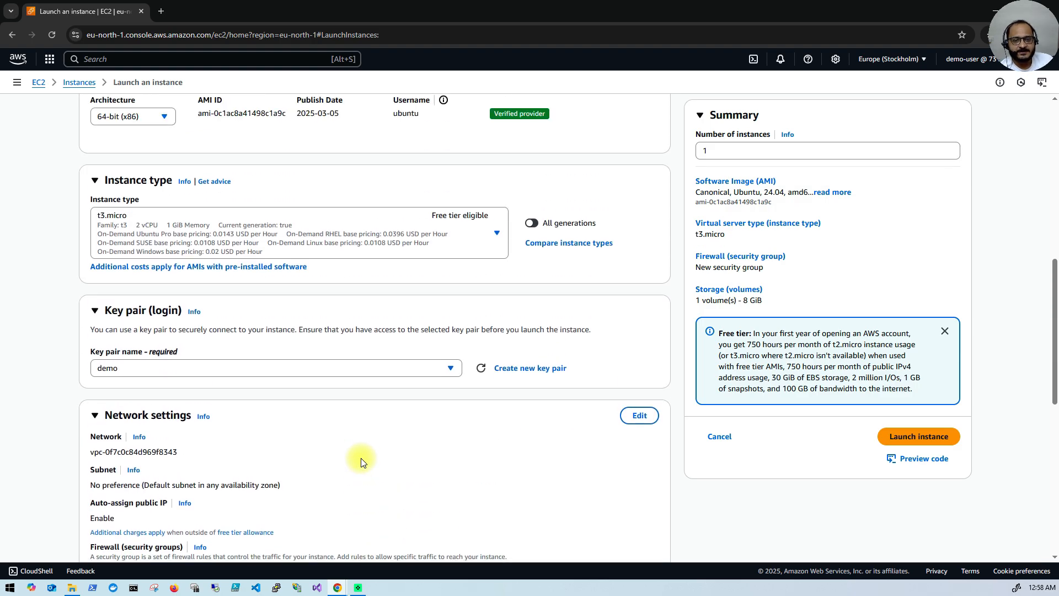
{"action": "scroll", "coordinate": [361, 462], "scroll_direction": "up", "scroll_amount": 4}
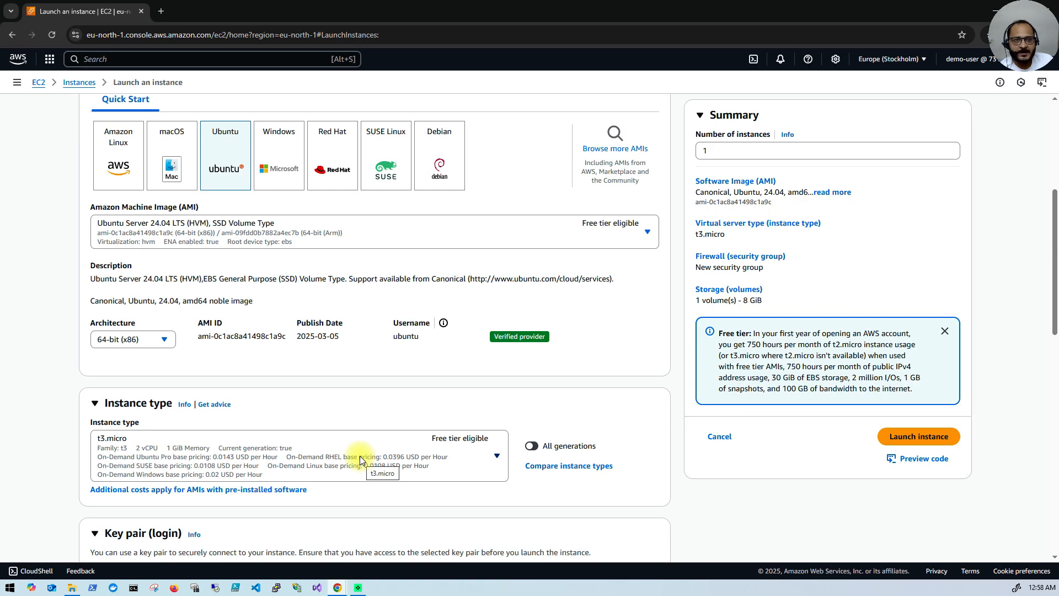
{"action": "scroll", "coordinate": [360, 455], "scroll_direction": "up", "scroll_amount": 3}
{"action": "mouse_move", "coordinate": [338, 587]}
{"action": "left_click", "coordinate": [293, 546]}
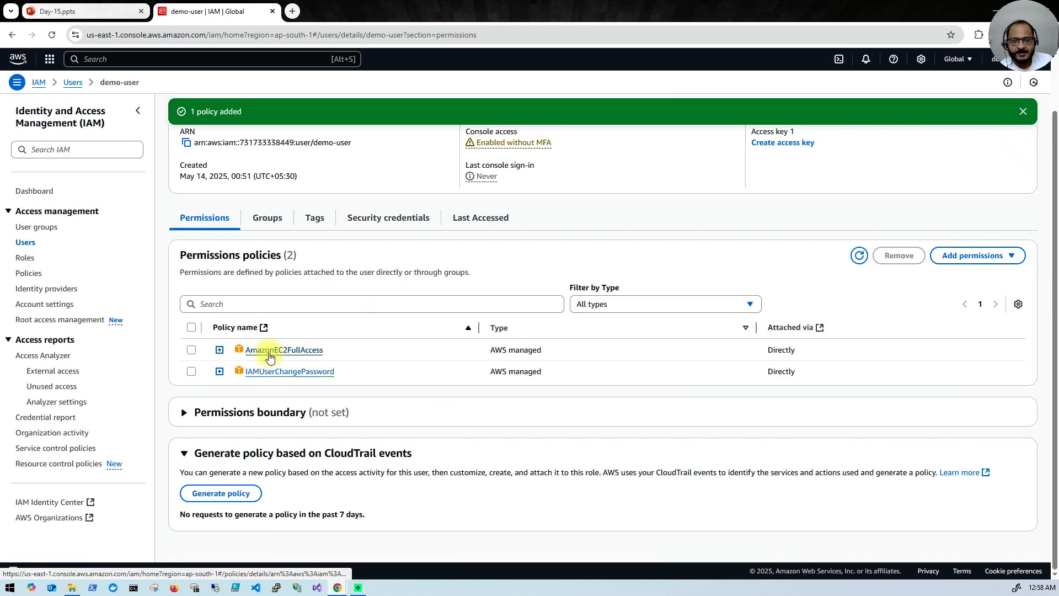
Step: Begin a new inline policy for demo-user using the JSON editor
{"action": "left_click", "coordinate": [1009, 255]}
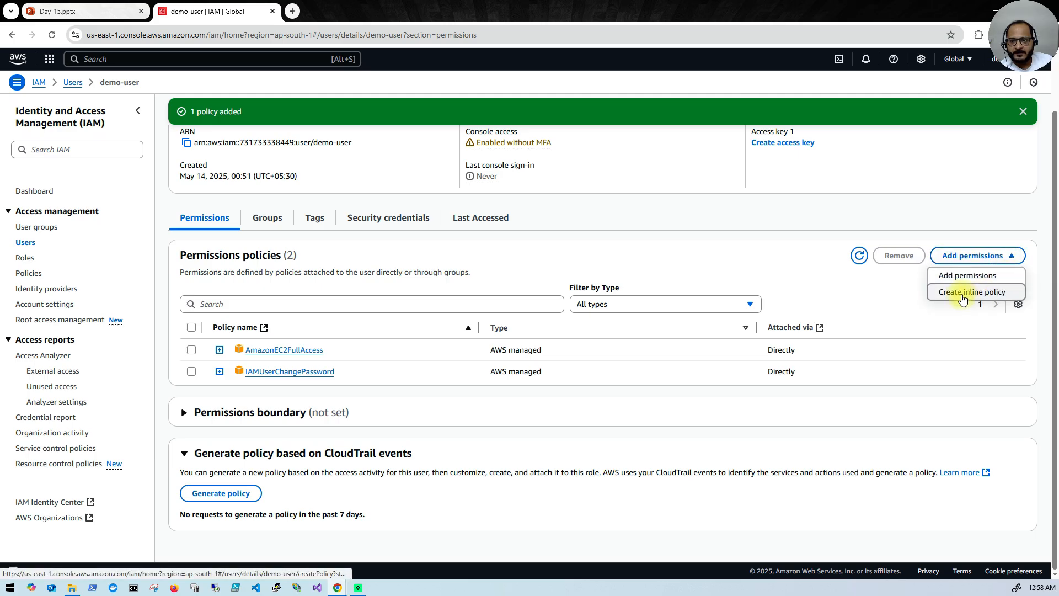
{"action": "left_click", "coordinate": [953, 298]}
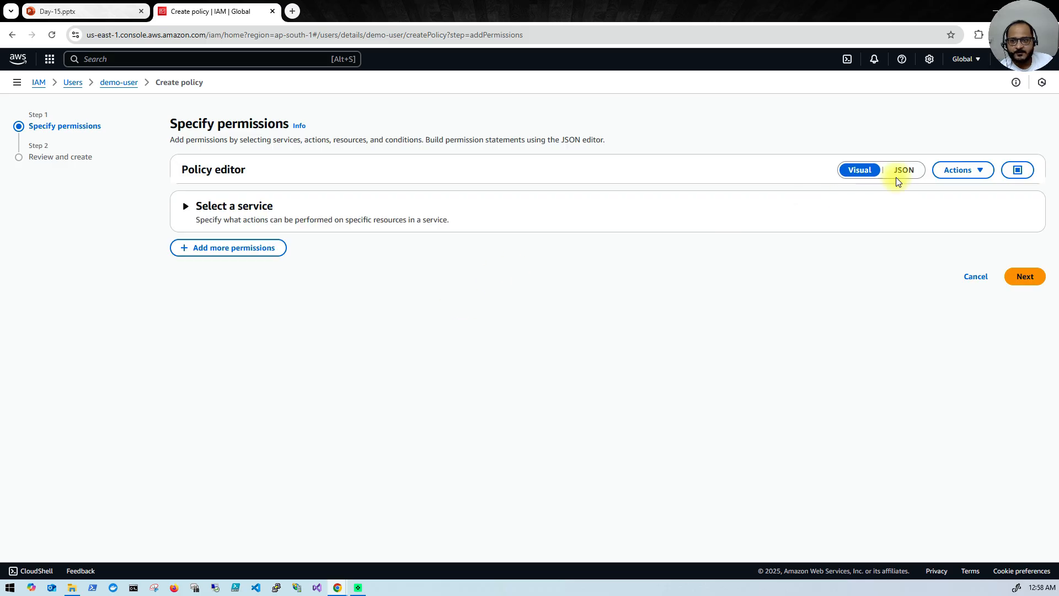
{"action": "left_click", "coordinate": [898, 174]}
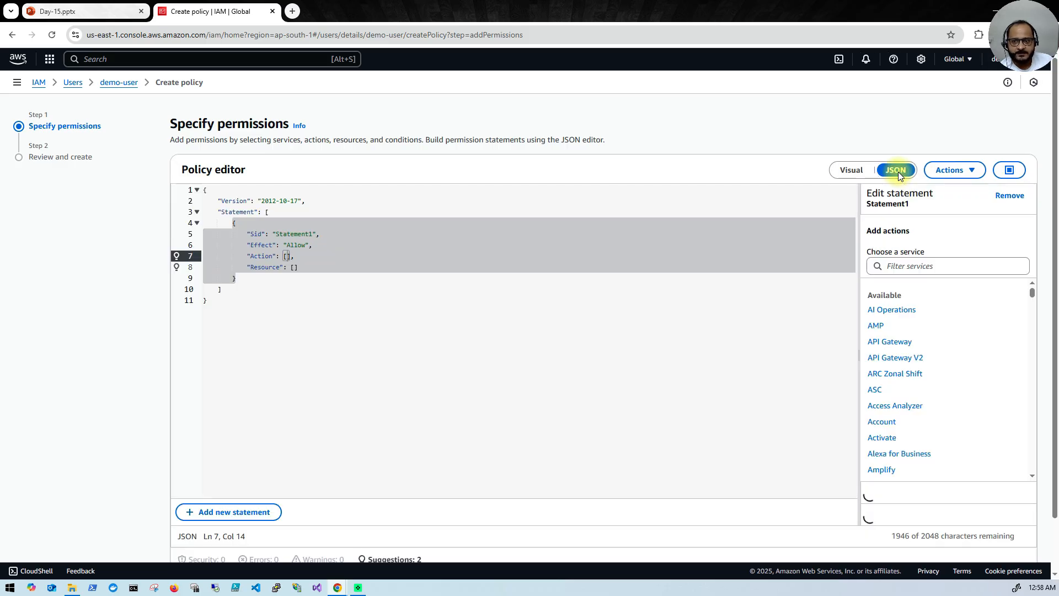
Step: Pick EC2 as the statement's service, adding then removing All actions (ec2:*)
{"action": "left_click", "coordinate": [910, 267]}
{"action": "type", "text": "ec2"}
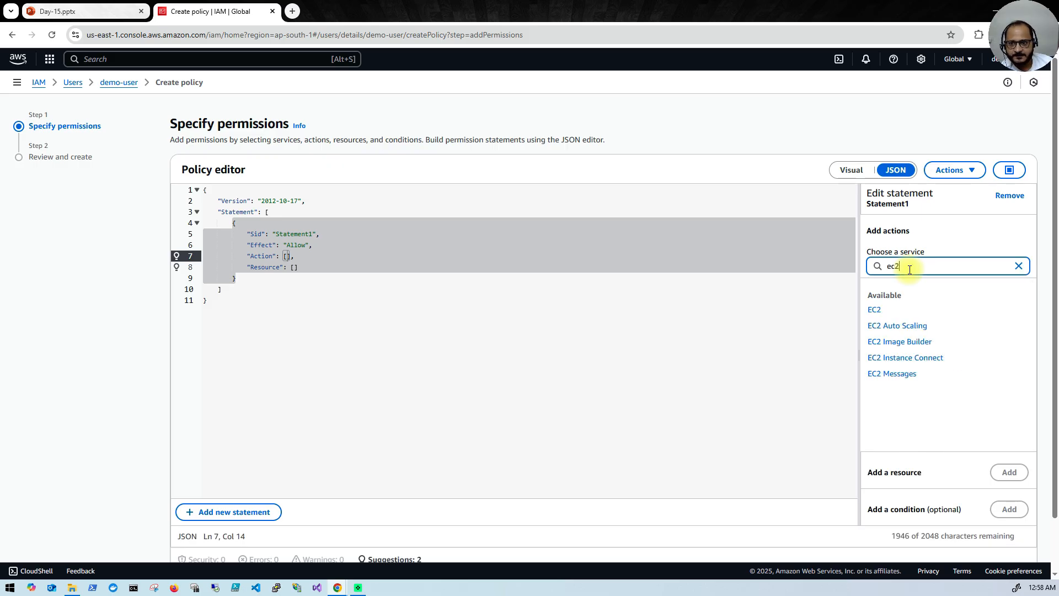
{"action": "left_click", "coordinate": [873, 313]}
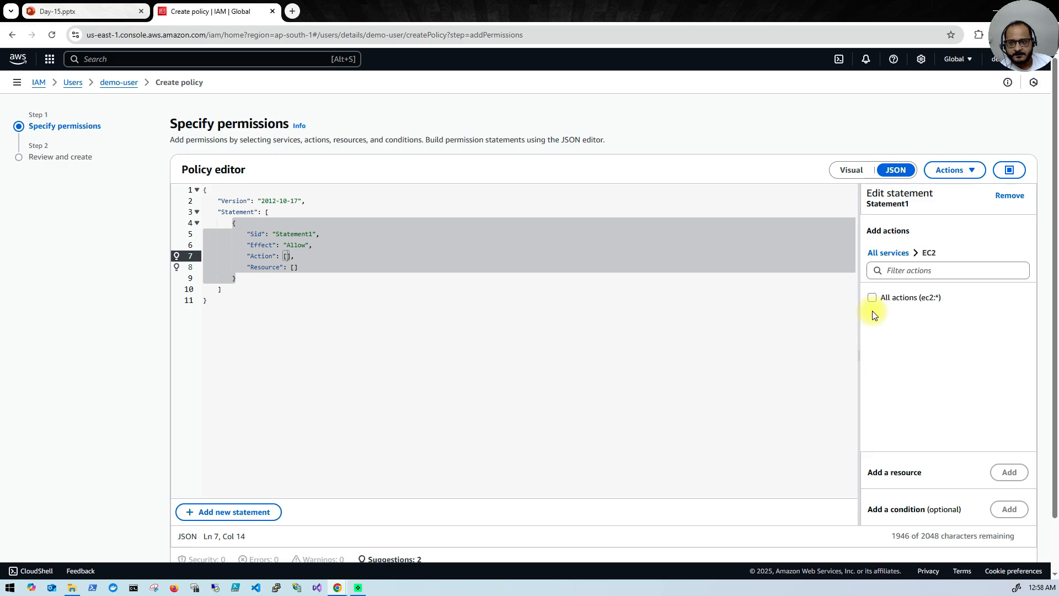
{"action": "left_click", "coordinate": [872, 299]}
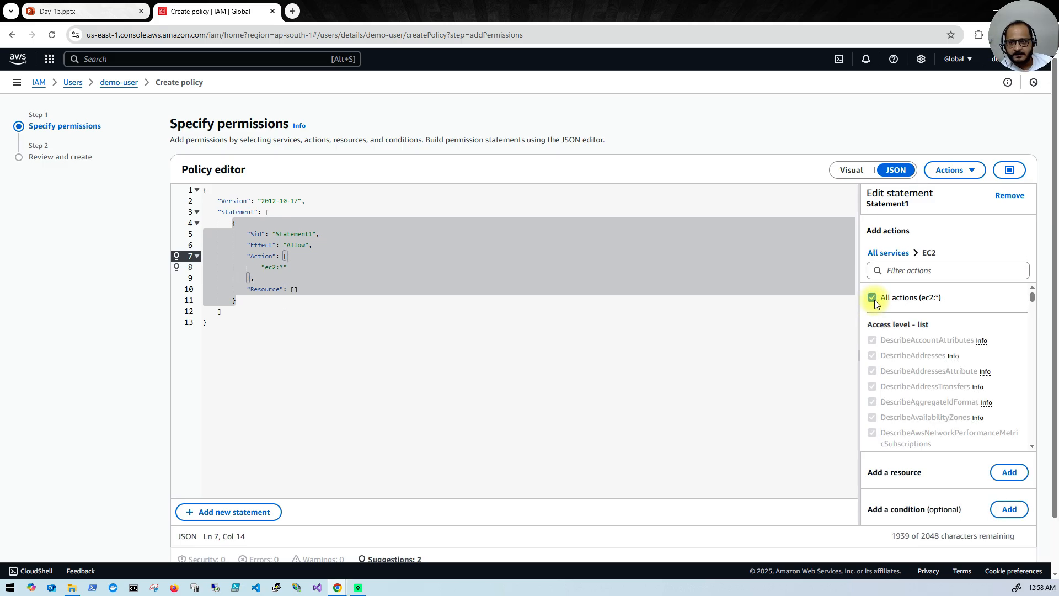
{"action": "scroll", "coordinate": [904, 395], "scroll_direction": "down", "scroll_amount": 5}
{"action": "scroll", "coordinate": [906, 407], "scroll_direction": "down", "scroll_amount": 6}
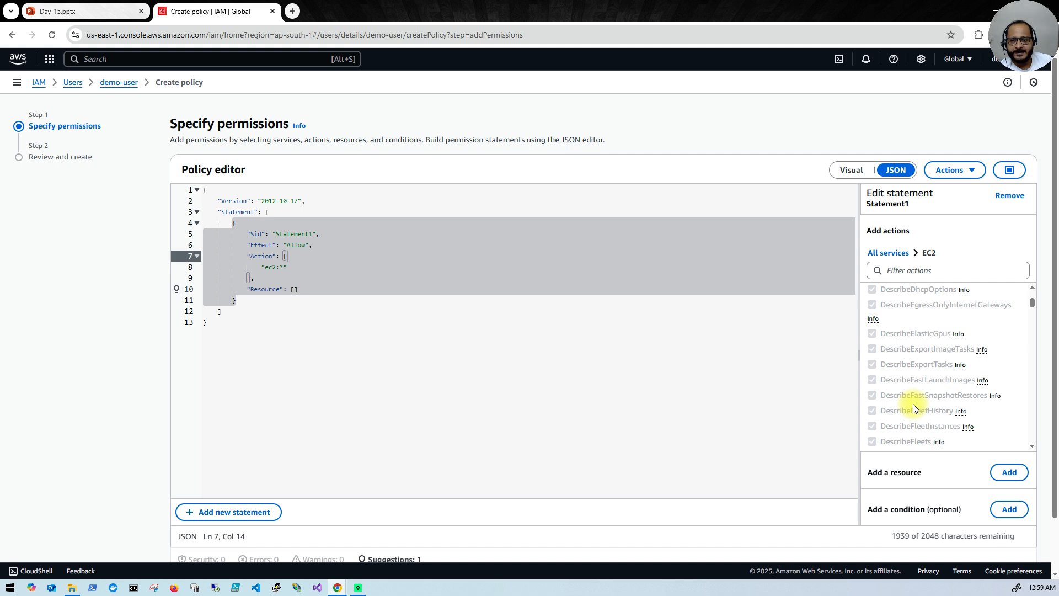
{"action": "scroll", "coordinate": [912, 404], "scroll_direction": "up", "scroll_amount": 10}
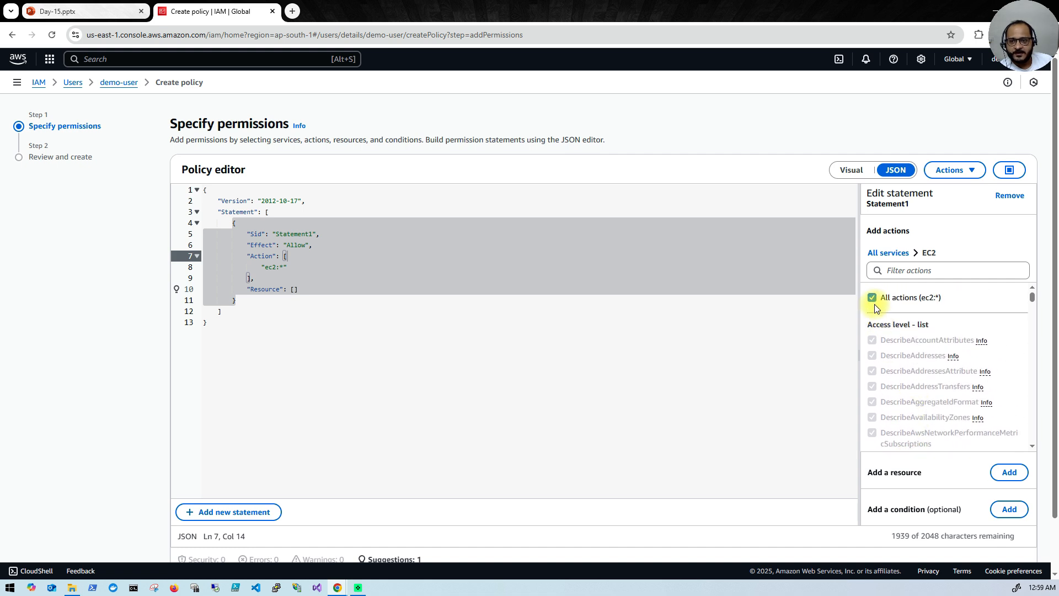
{"action": "left_click", "coordinate": [872, 300]}
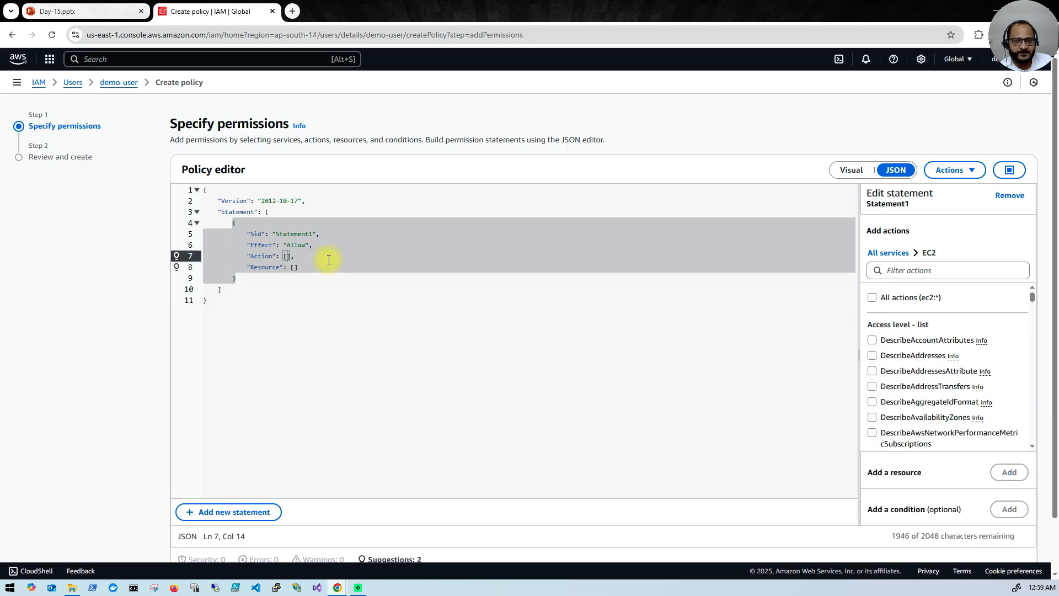
Step: Rename the Statement1 Sid to Ec2Access and try continuing with Next
{"action": "double_click", "coordinate": [306, 234]}
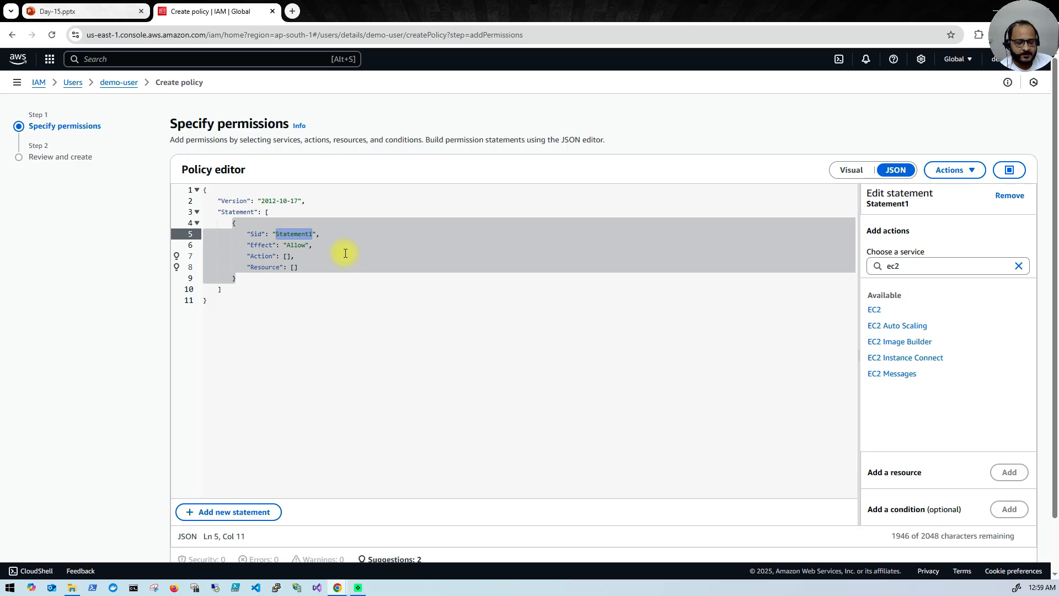
{"action": "type", "text": "Ec2Access"}
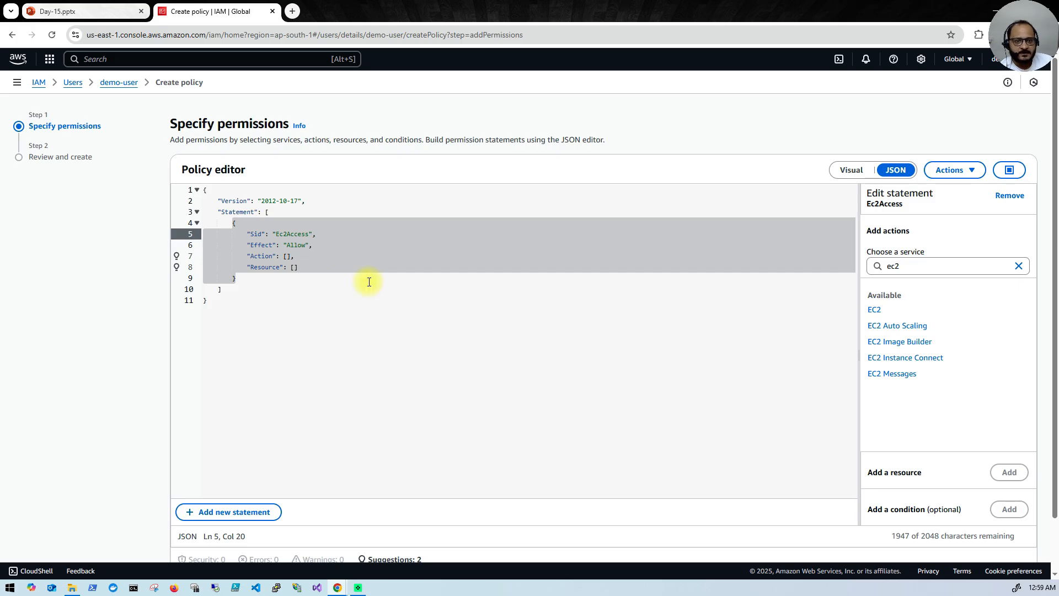
{"action": "scroll", "coordinate": [733, 461], "scroll_direction": "down", "scroll_amount": 2}
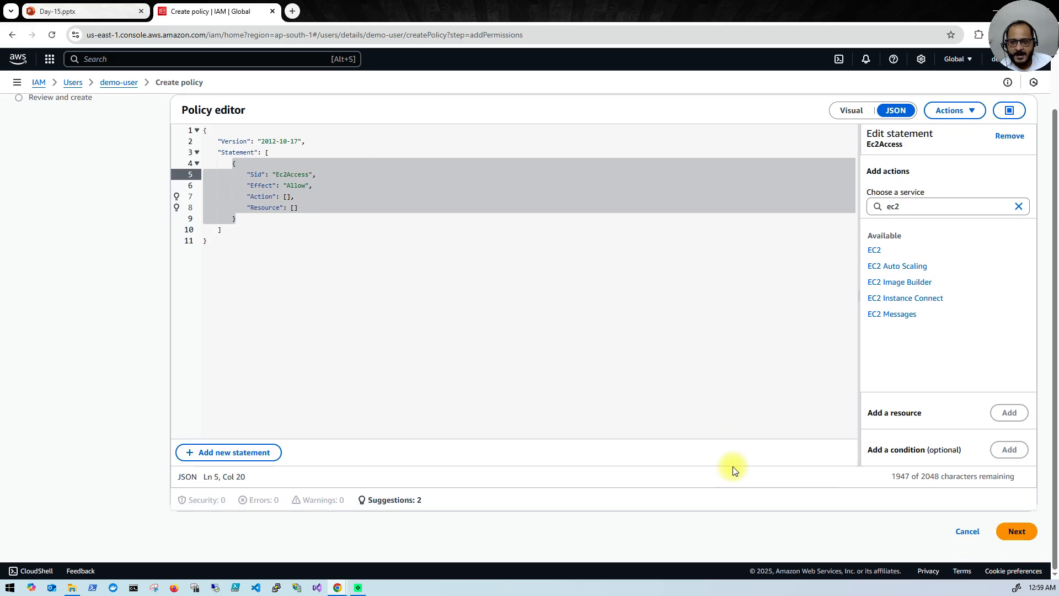
{"action": "left_click", "coordinate": [1015, 537]}
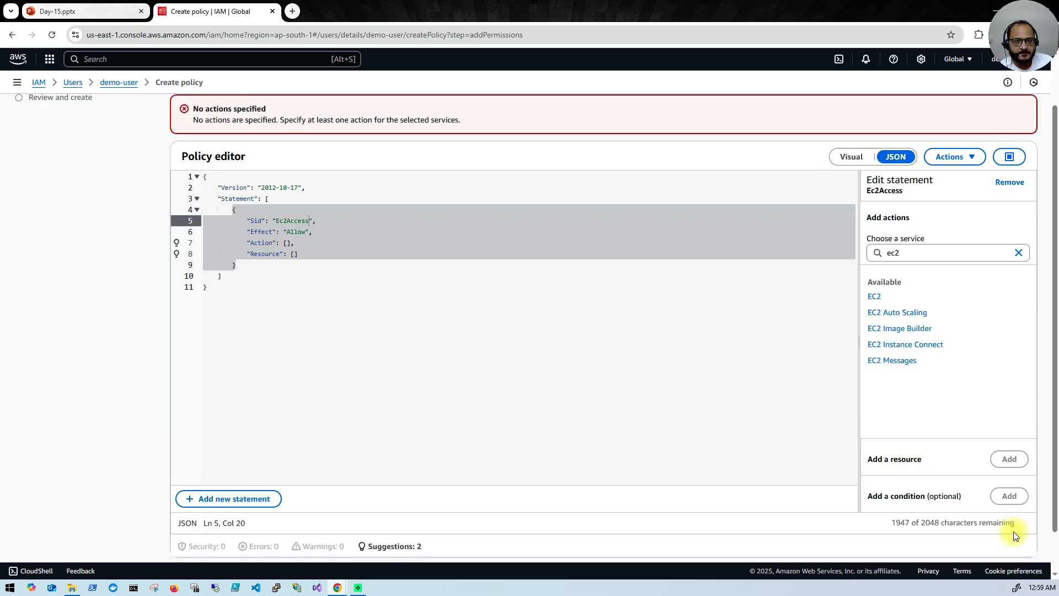
Step: Type "Allow inside the empty Action brackets on line 7
{"action": "left_click", "coordinate": [287, 243]}
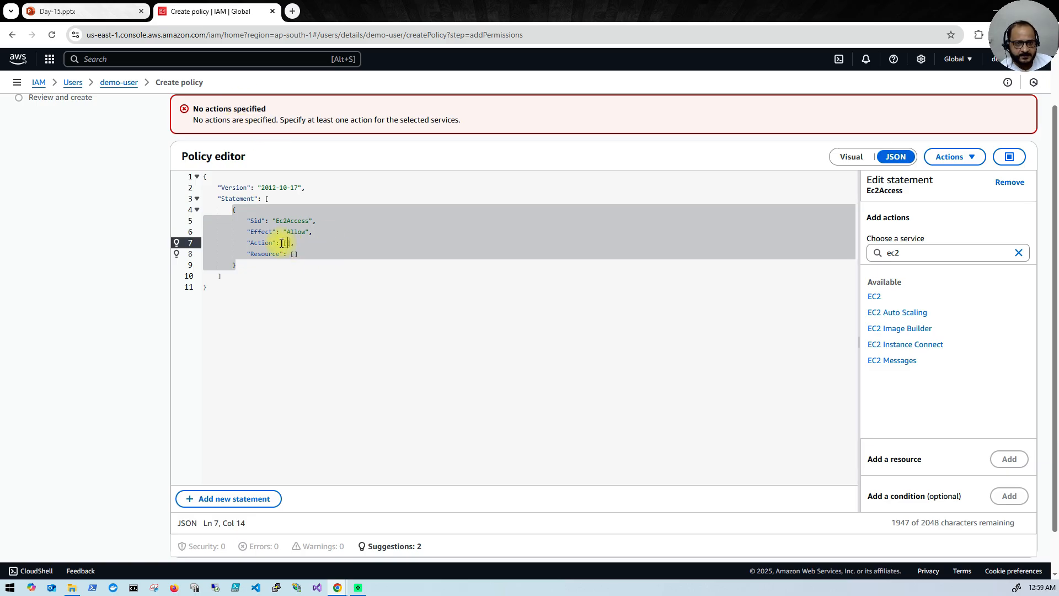
{"action": "left_click", "coordinate": [287, 243]}
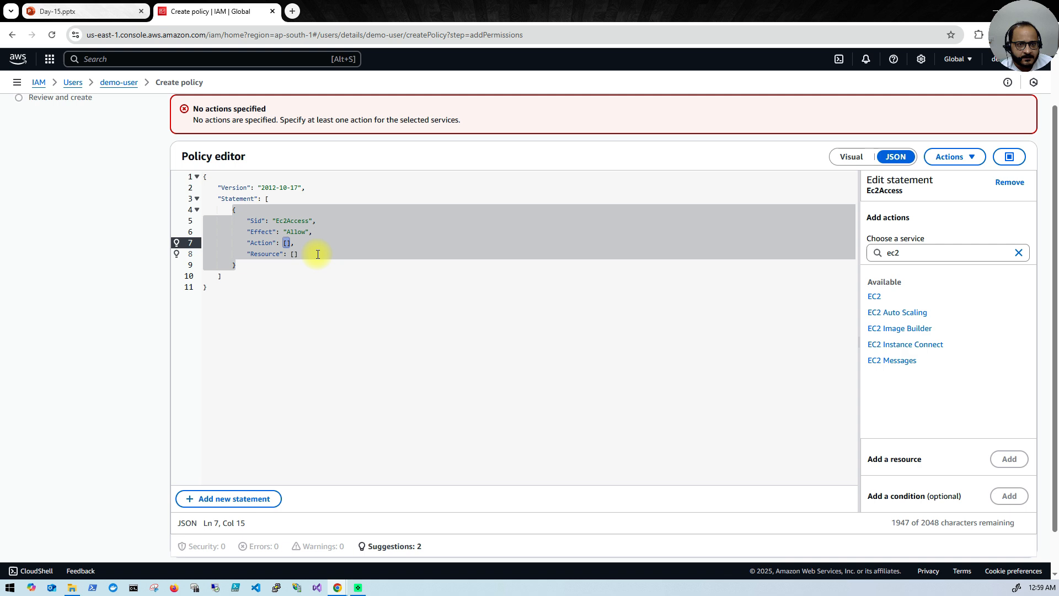
{"action": "type", "text": "\"Allow"}
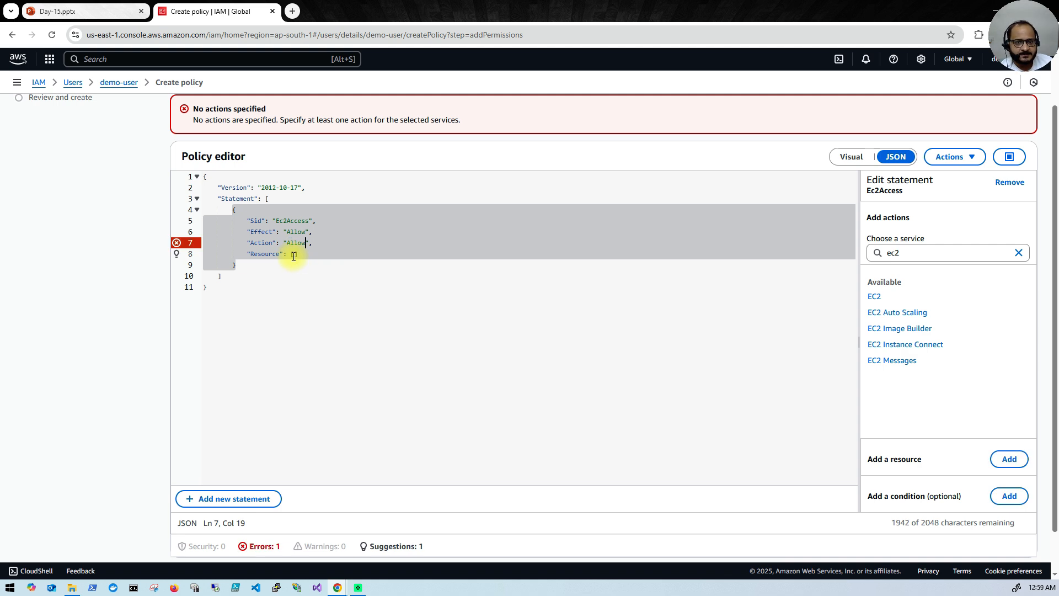
Step: Try a * wildcard in the Resource value, then delete it and the stray comma
{"action": "left_click", "coordinate": [302, 255]}
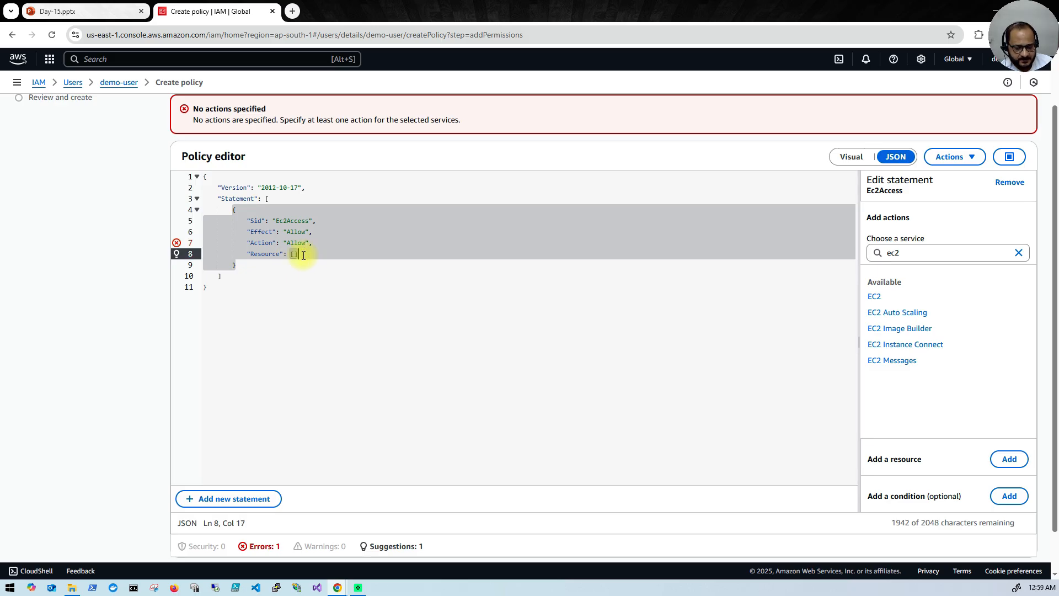
{"action": "key", "text": "BackSpace"}
{"action": "key", "text": "BackSpace"}
{"action": "type", "text": "*"}
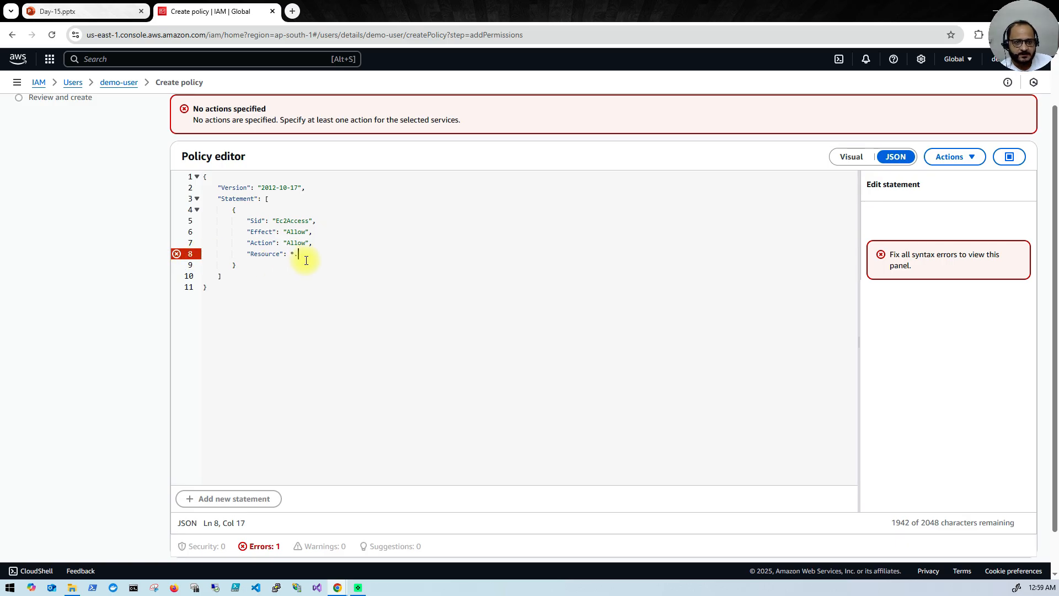
{"action": "key", "text": "BackSpace"}
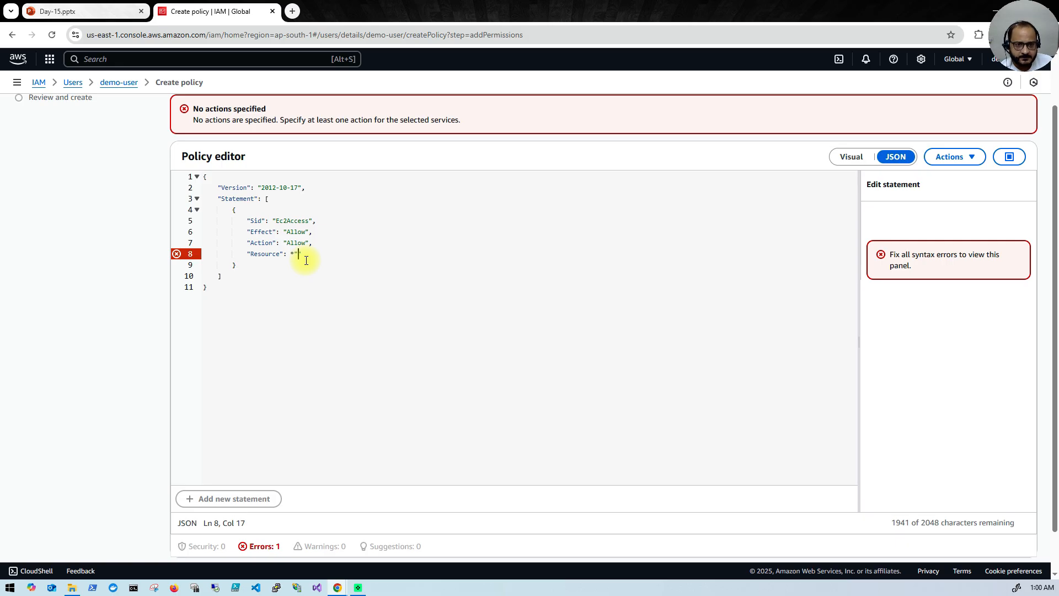
{"action": "key", "text": "BackSpace"}
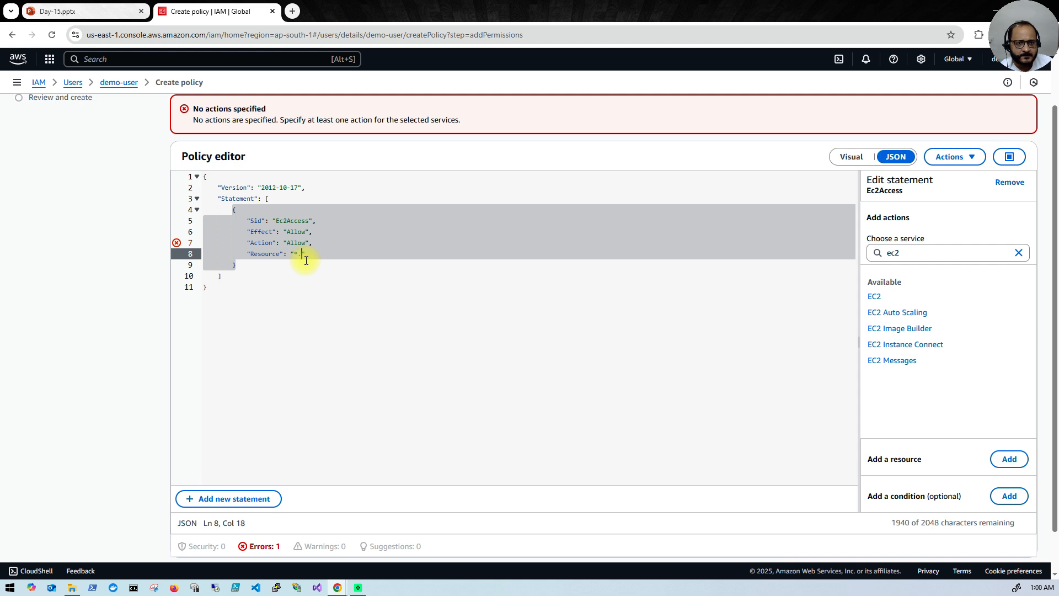
{"action": "left_click", "coordinate": [308, 268]}
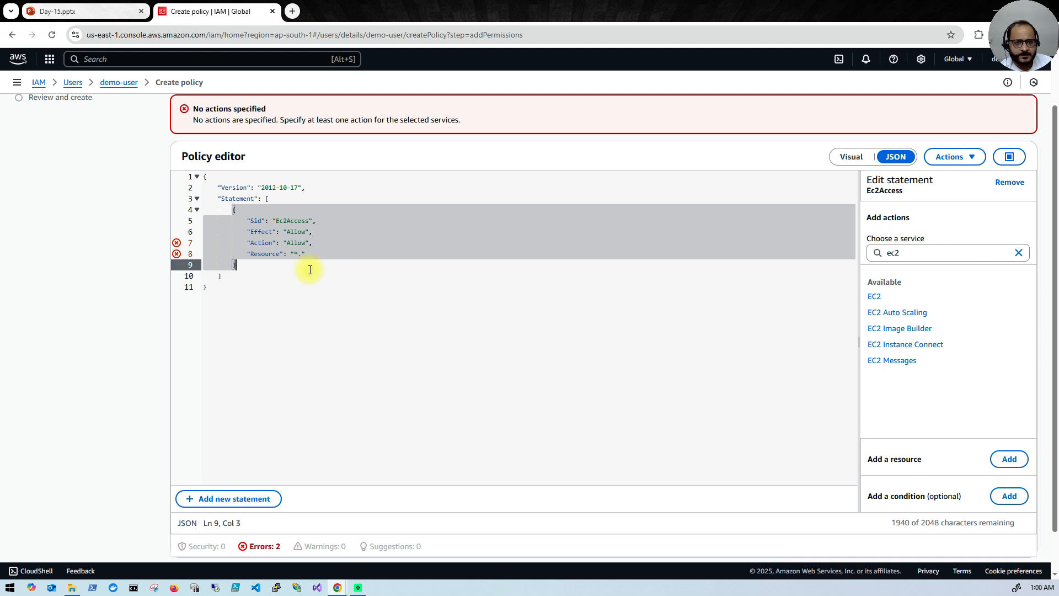
Step: Add and then remove All EC2 actions (ec2:*) on the Ec2Access statement
{"action": "left_click", "coordinate": [878, 298]}
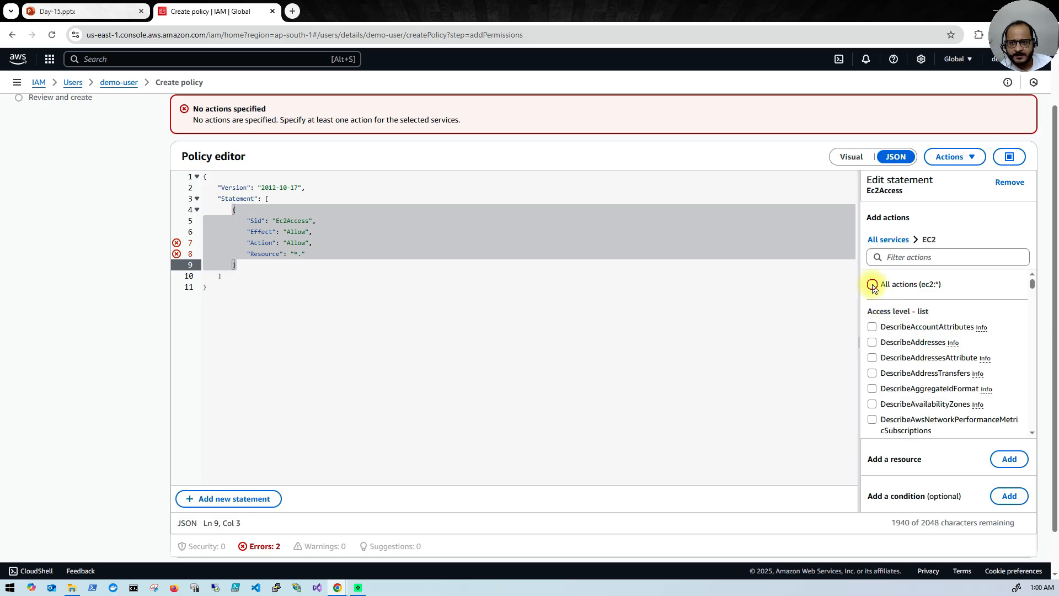
{"action": "left_click", "coordinate": [872, 285]}
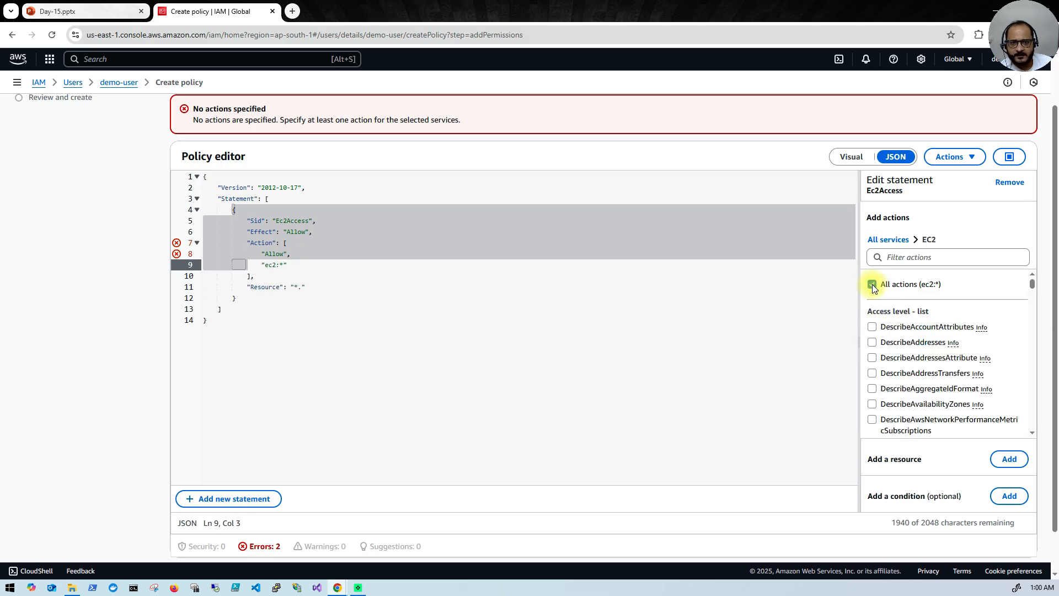
{"action": "double_click", "coordinate": [312, 286]}
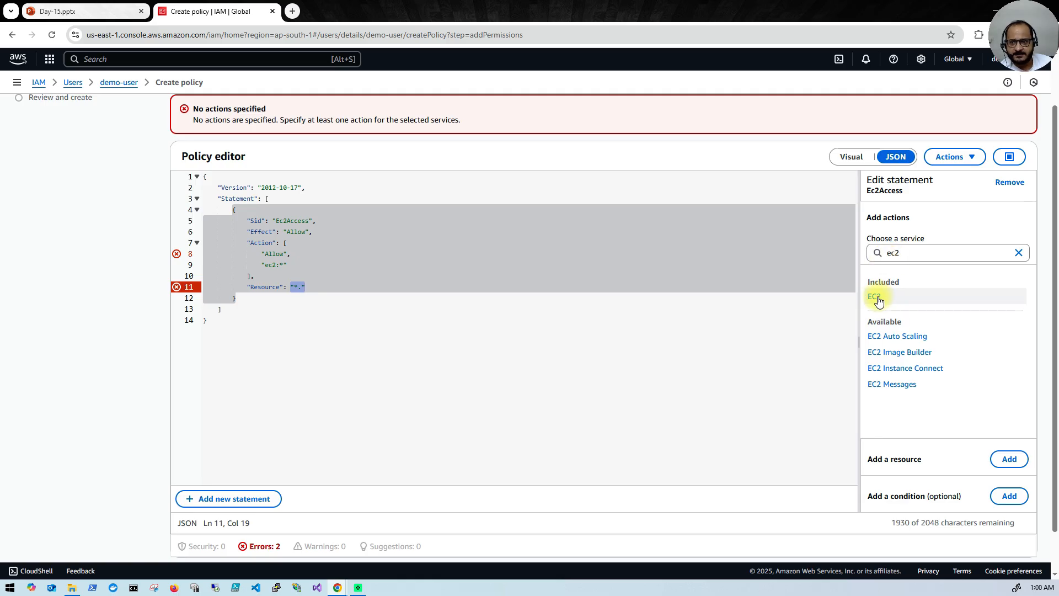
{"action": "left_click", "coordinate": [877, 298]}
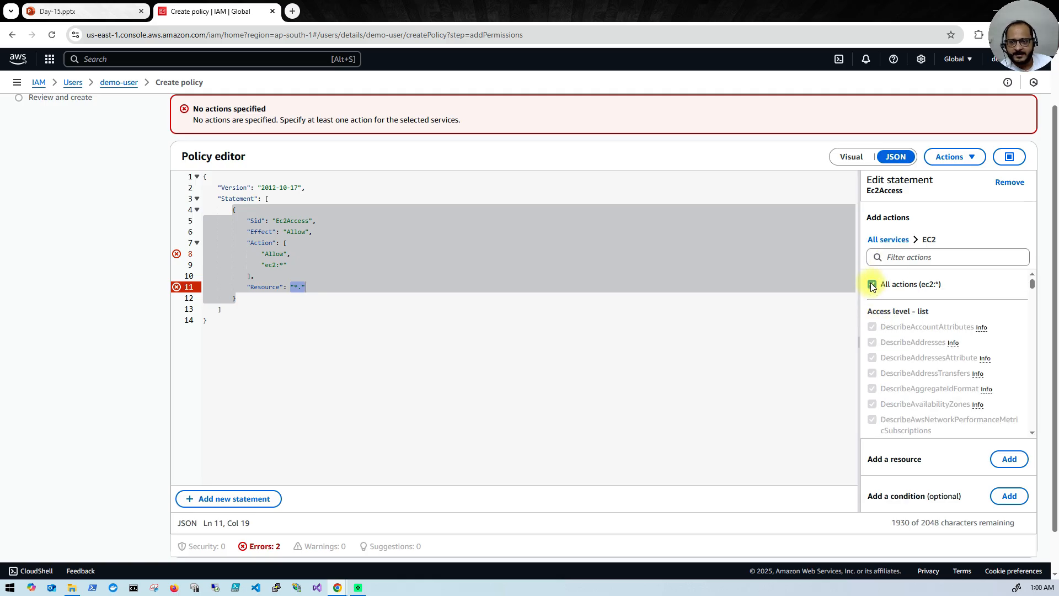
{"action": "left_click", "coordinate": [872, 284]}
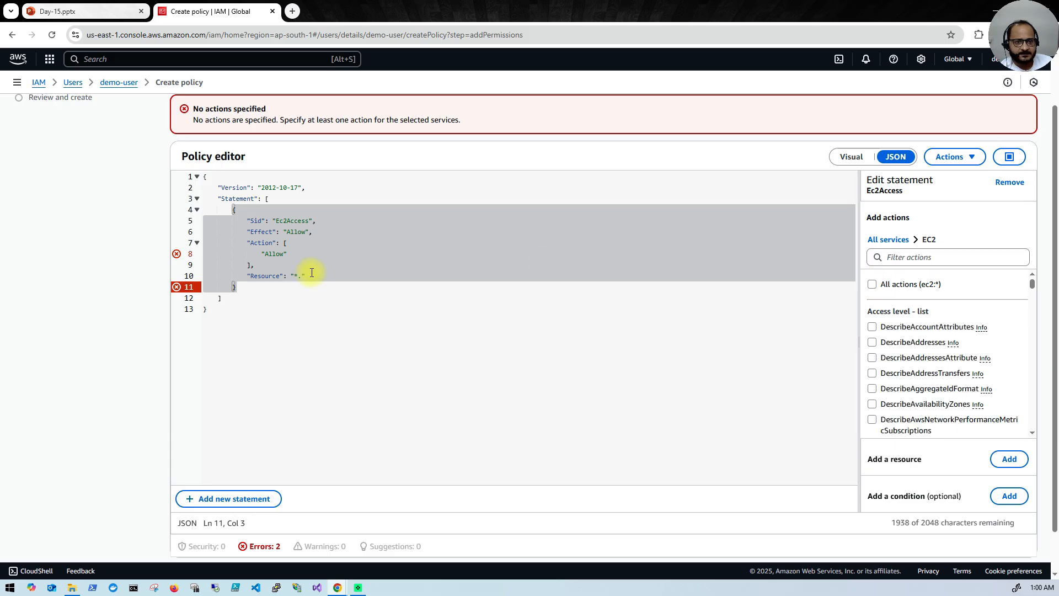
{"action": "left_click", "coordinate": [331, 306]}
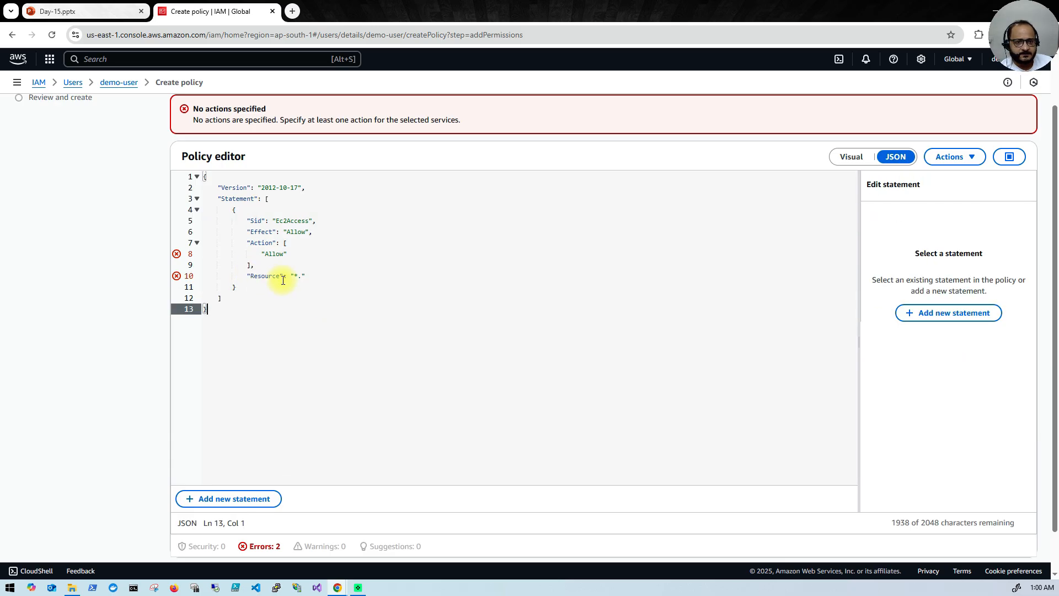
{"action": "left_click", "coordinate": [250, 267]}
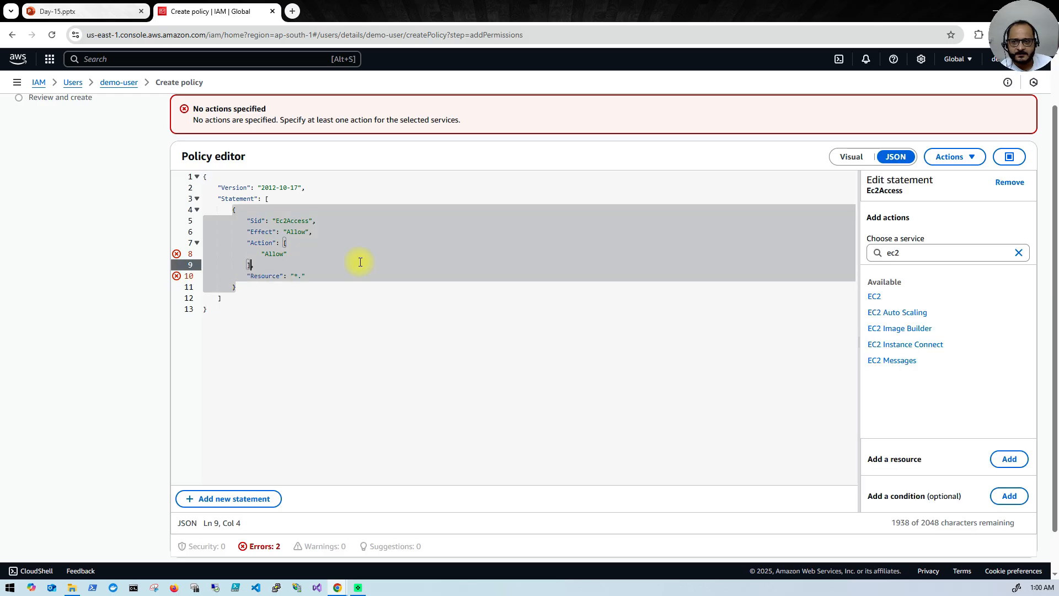
Step: Clear the ec2 service filter, add a new statement, then undo edits with Ctrl+Z
{"action": "left_click", "coordinate": [1019, 252]}
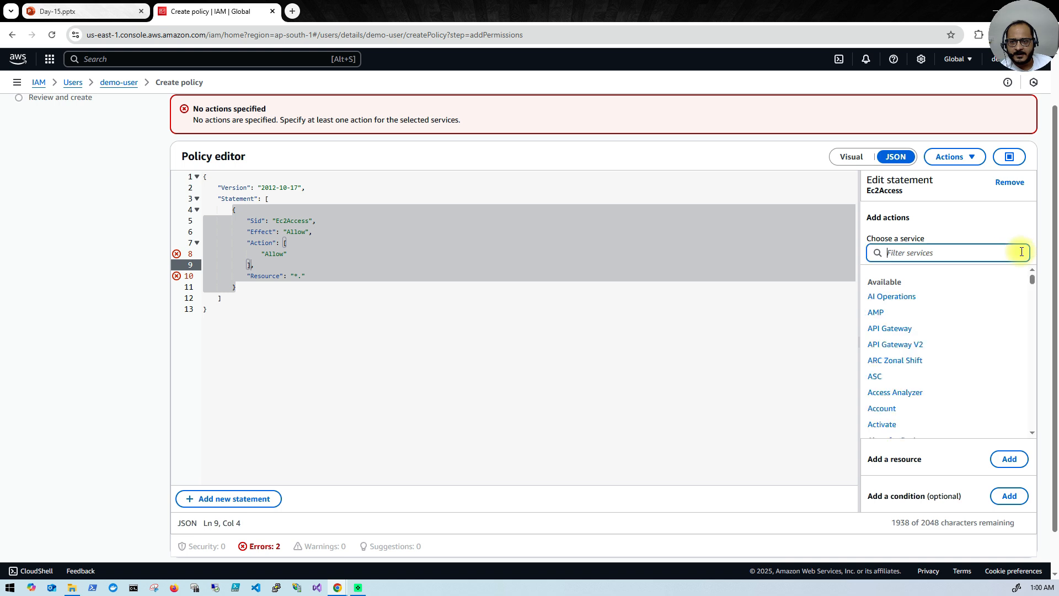
{"action": "left_click", "coordinate": [414, 321]}
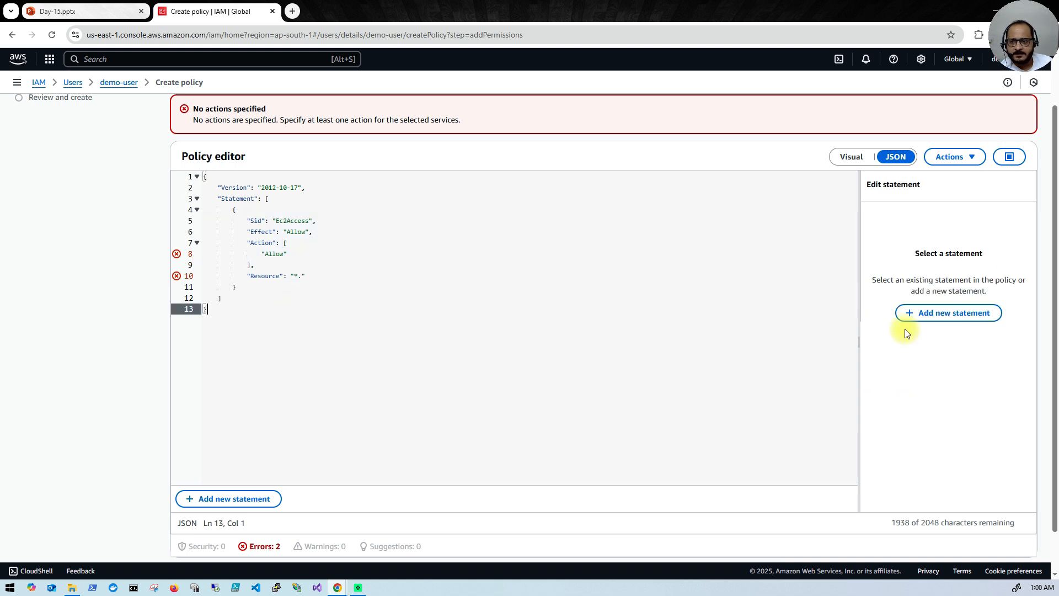
{"action": "left_click", "coordinate": [951, 319]}
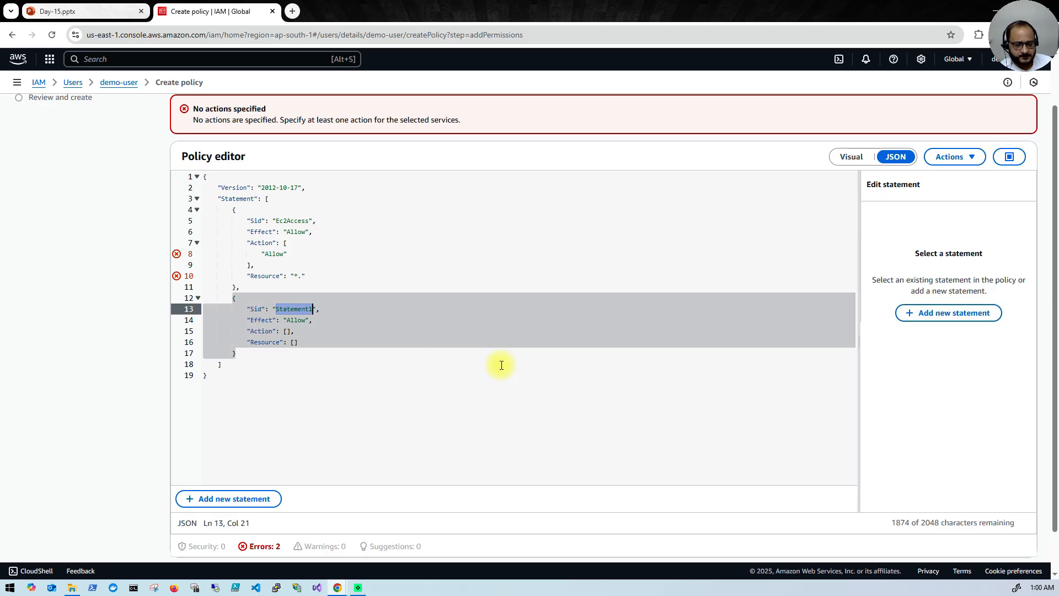
{"action": "key", "text": "ctrl+z"}
{"action": "key", "text": "ctrl+z"}
{"action": "key", "text": "ctrl+z"}
{"action": "key", "text": "ctrl+z"}
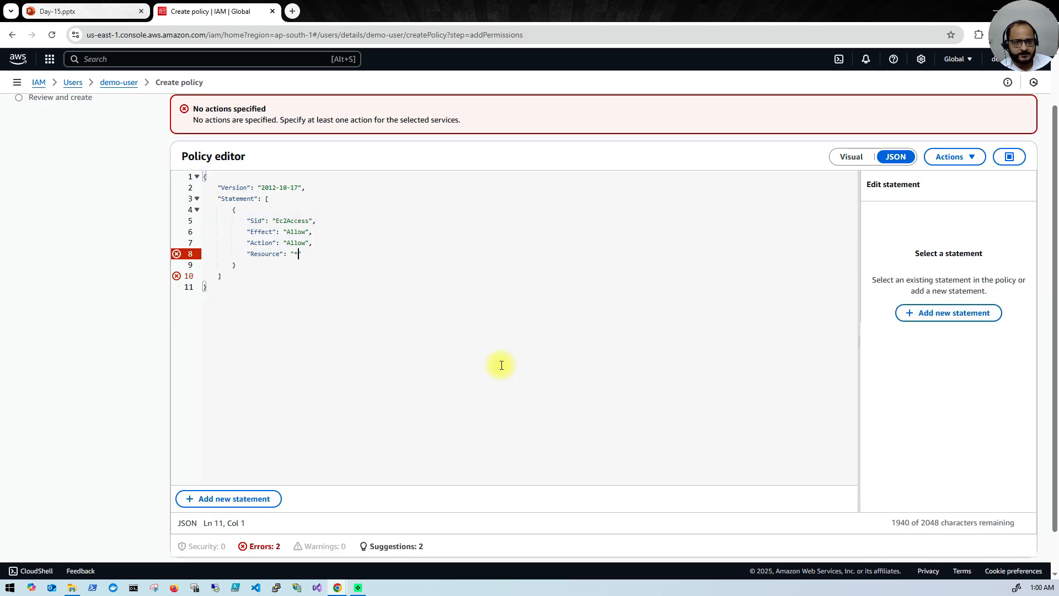
{"action": "key", "text": "ctrl+z"}
{"action": "key", "text": "ctrl+z"}
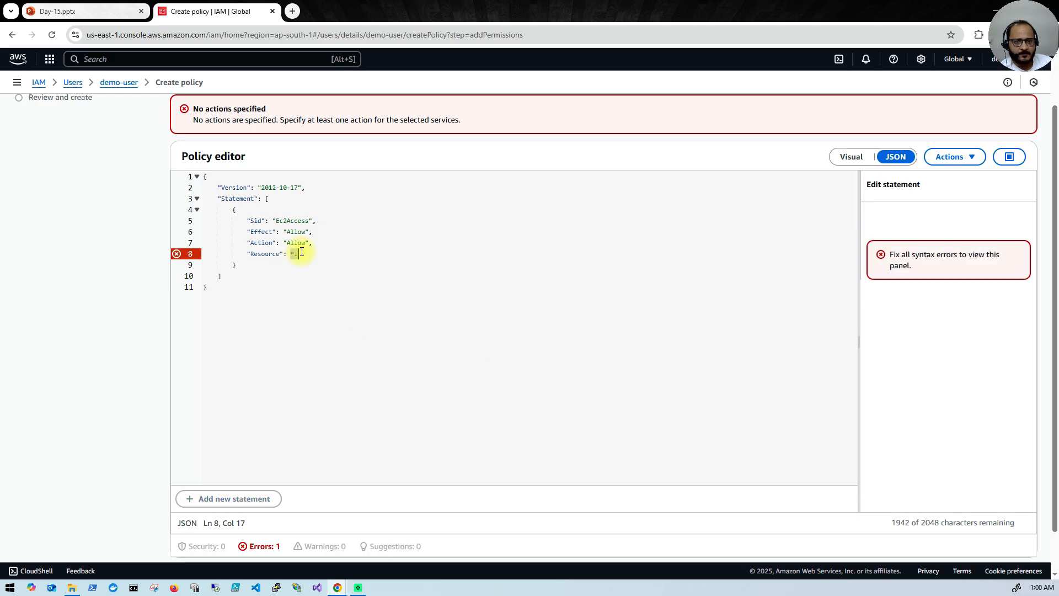
Step: Type ." into the value, inspect the Action on line 7, and select the whole policy JSON
{"action": "type", "text": ".\""}
{"action": "left_click", "coordinate": [324, 286]}
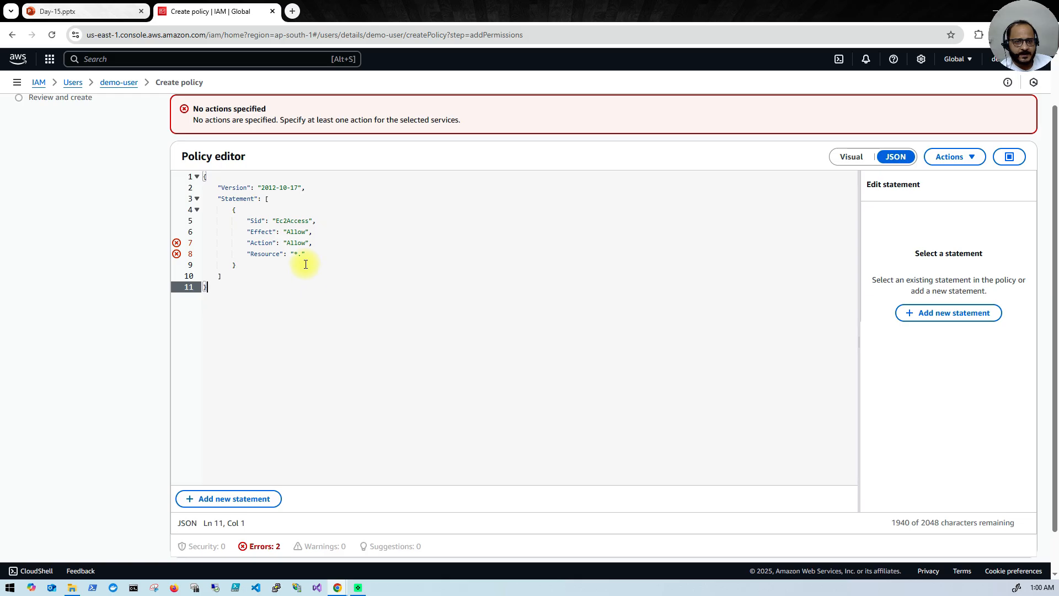
{"action": "left_click", "coordinate": [286, 243]}
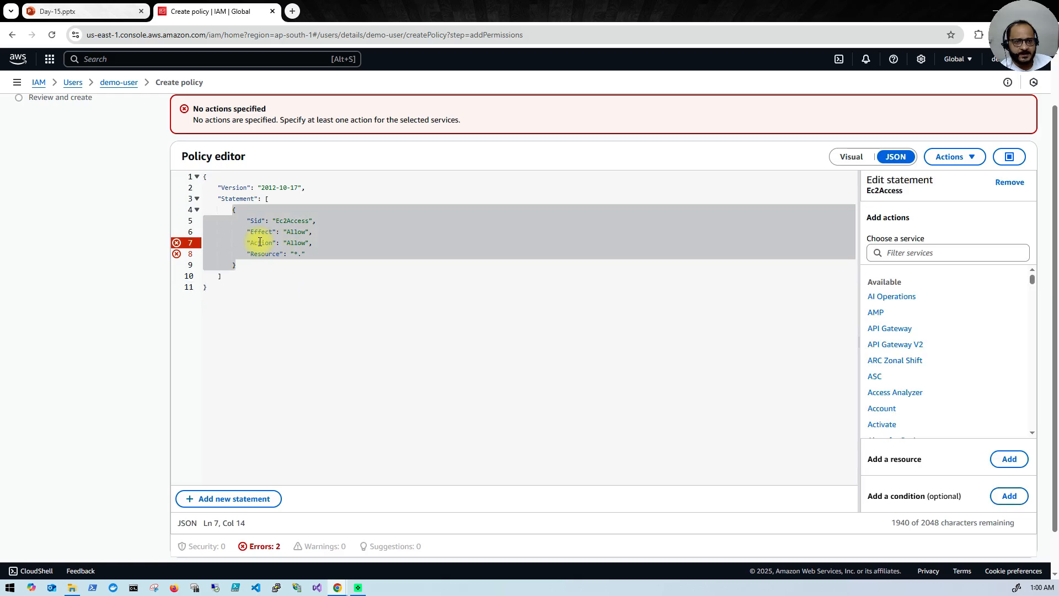
{"action": "left_click", "coordinate": [280, 288]}
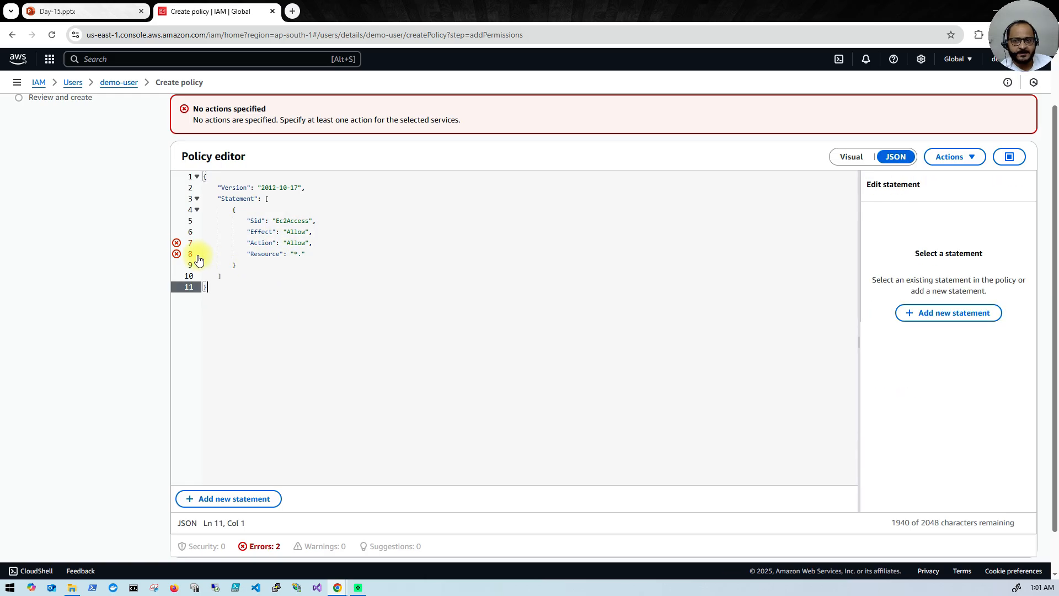
{"action": "left_click", "coordinate": [276, 243]}
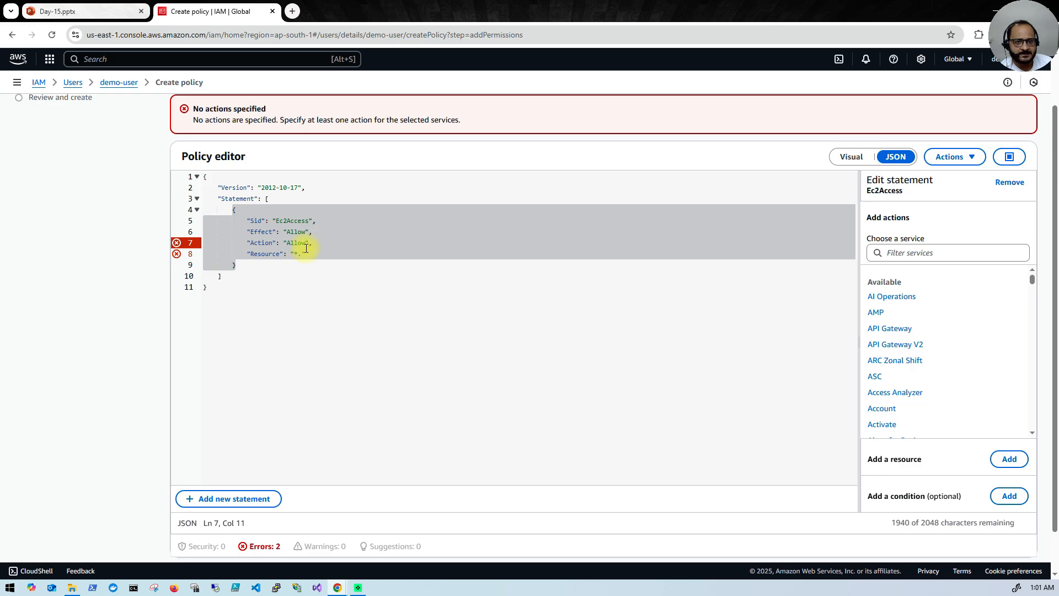
{"action": "left_click", "coordinate": [285, 231]}
{"action": "left_click", "coordinate": [288, 245]}
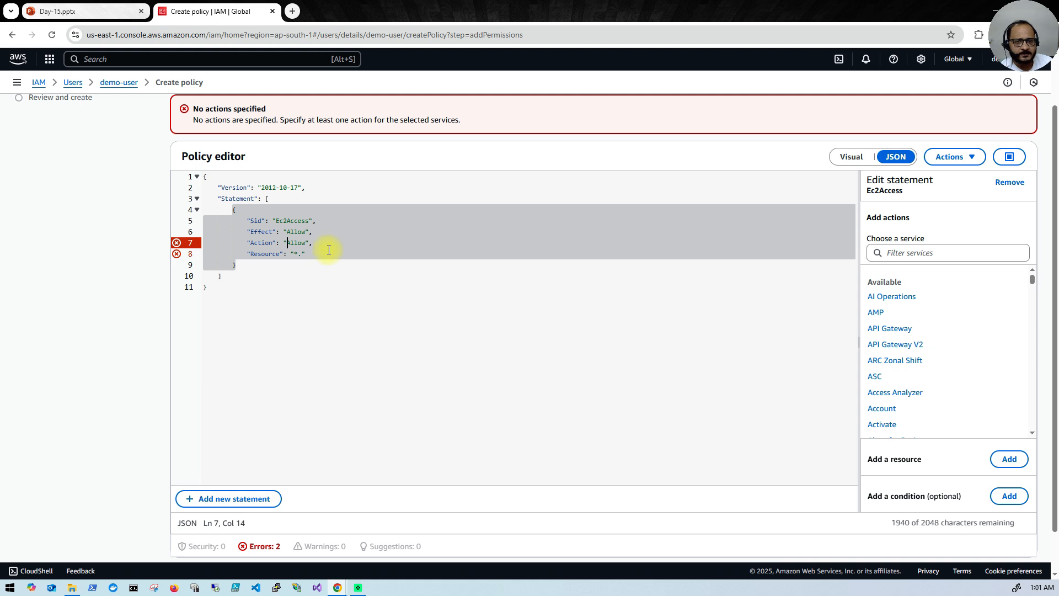
{"action": "left_click", "coordinate": [228, 298]}
{"action": "left_click_drag", "start_coordinate": [228, 298], "coordinate": [180, 172]}
Step: Delete the policy JSON and add a fresh statement with Sid Ec2-access
{"action": "key", "text": "BackSpace"}
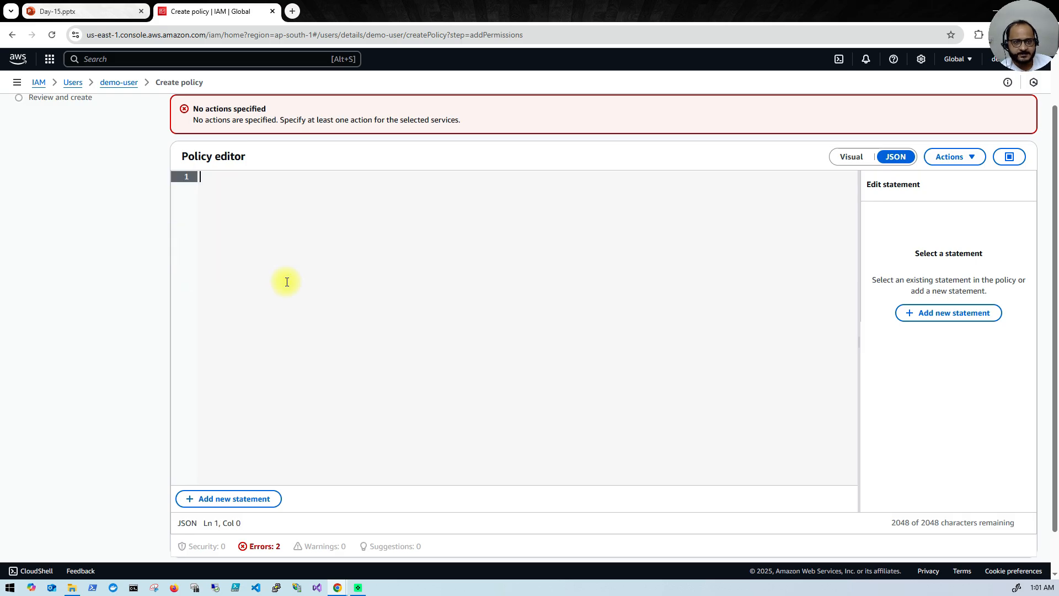
{"action": "left_click", "coordinate": [943, 312]}
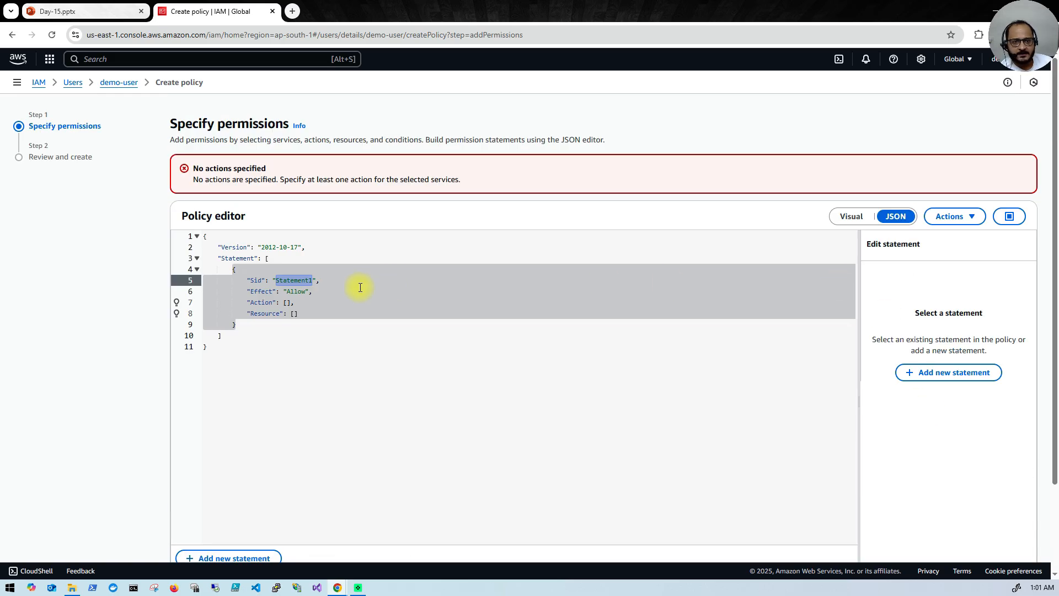
{"action": "type", "text": "Ec22"}
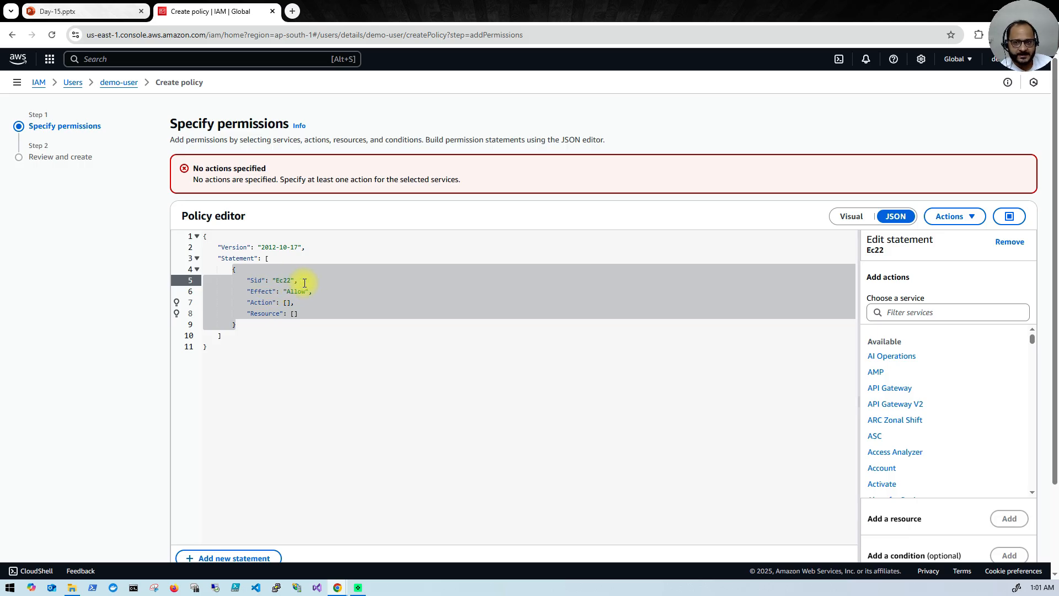
{"action": "key", "text": "BackSpace"}
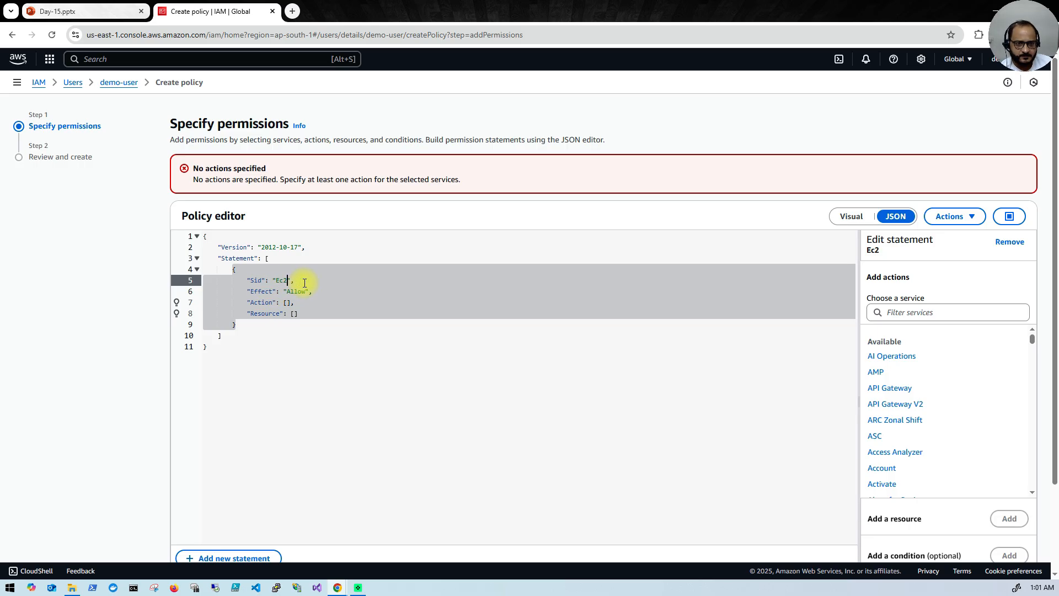
{"action": "type", "text": "-access"}
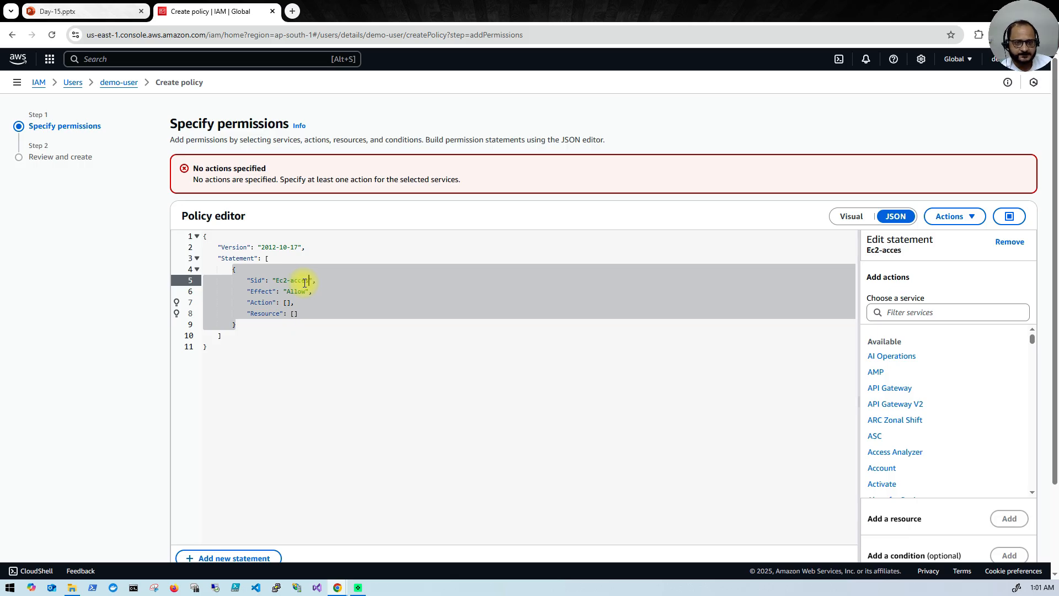
Step: Choose EC2 as the statement's service and filter its actions by create
{"action": "left_click", "coordinate": [923, 317]}
{"action": "type", "text": "Ec2"}
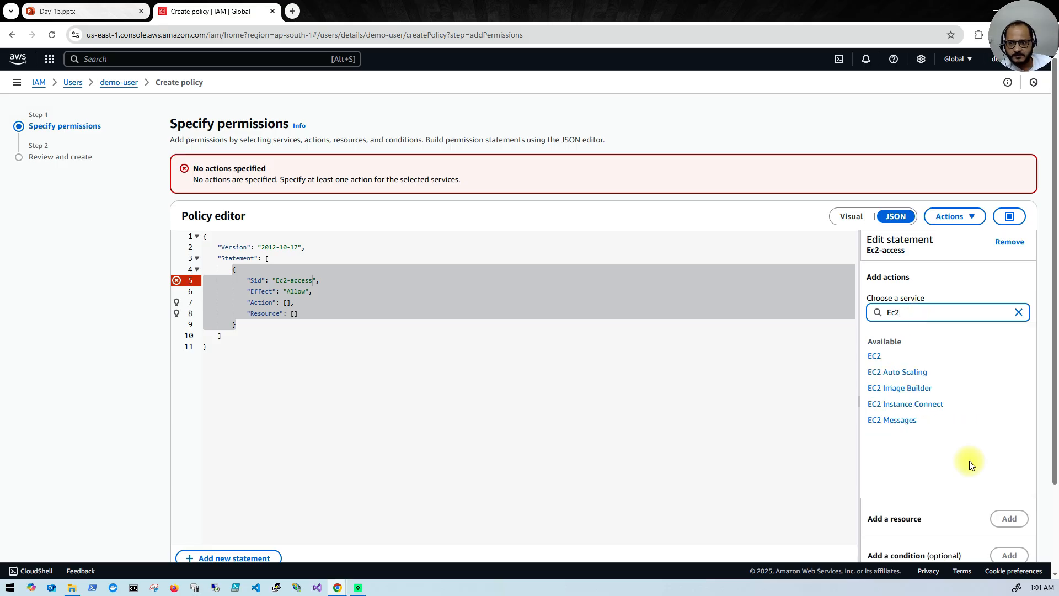
{"action": "left_click", "coordinate": [879, 357]}
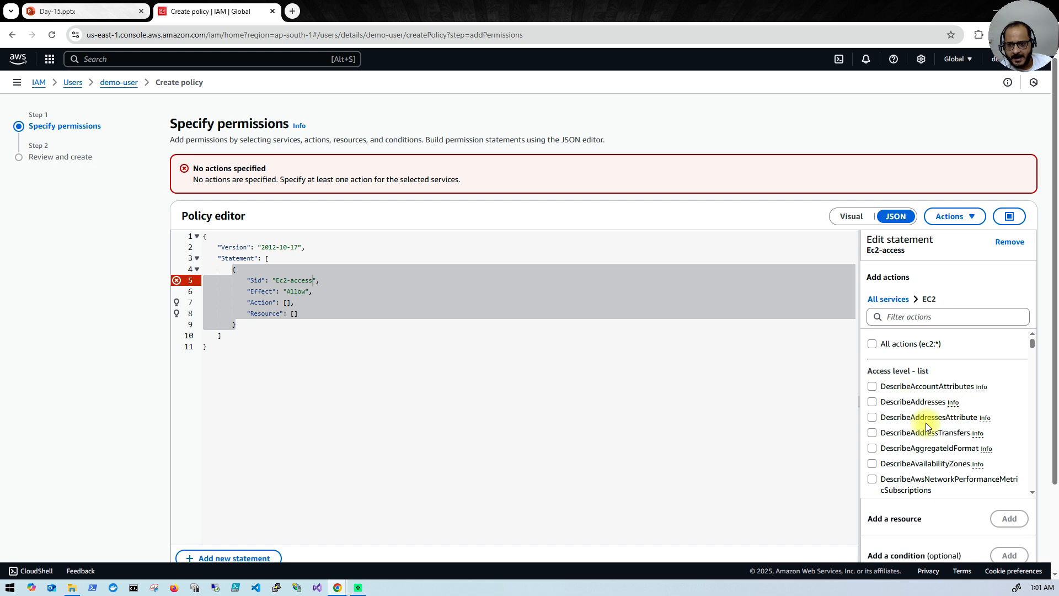
{"action": "scroll", "coordinate": [933, 468], "scroll_direction": "down", "scroll_amount": 2}
{"action": "scroll", "coordinate": [933, 473], "scroll_direction": "down", "scroll_amount": 6}
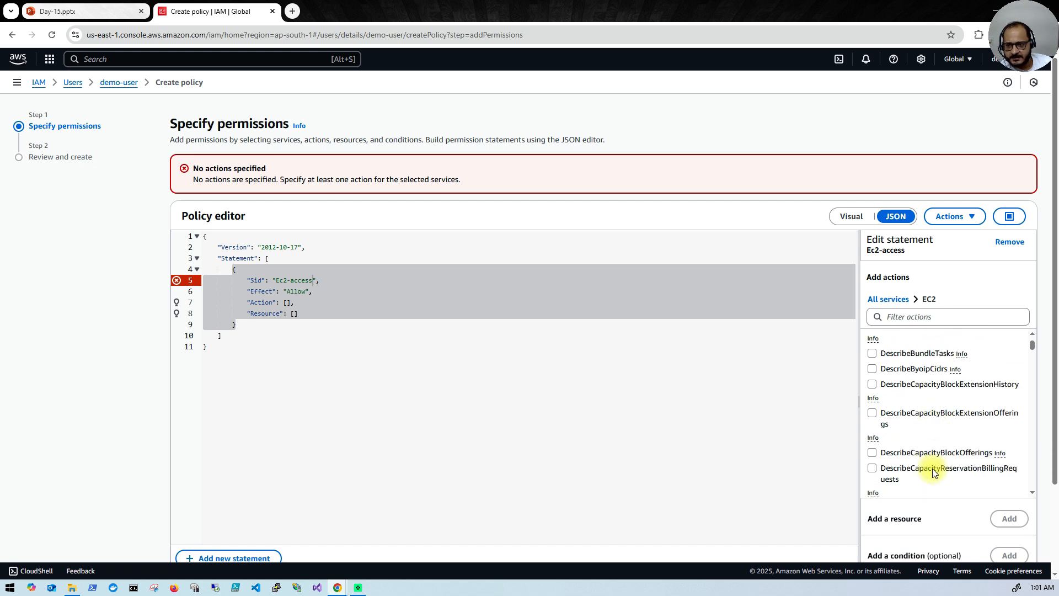
{"action": "scroll", "coordinate": [933, 473], "scroll_direction": "down", "scroll_amount": 8}
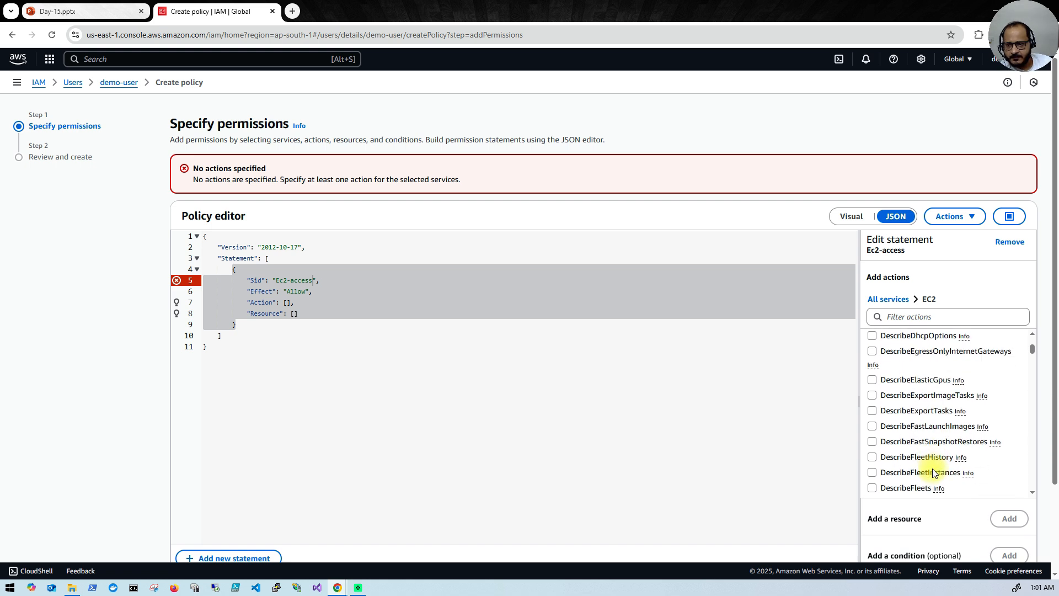
{"action": "scroll", "coordinate": [932, 468], "scroll_direction": "down", "scroll_amount": 10}
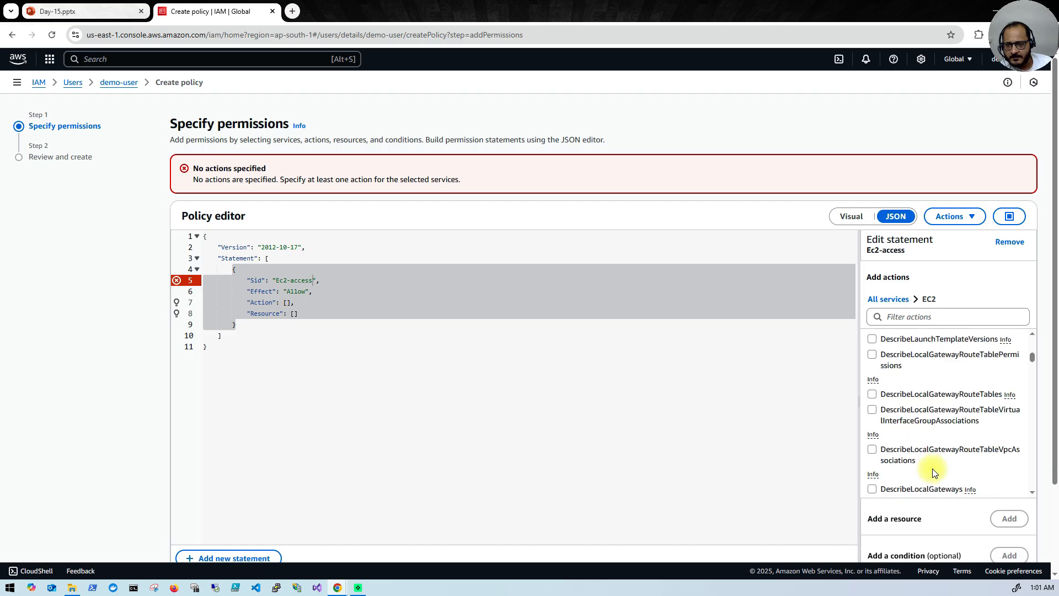
{"action": "scroll", "coordinate": [932, 473], "scroll_direction": "down", "scroll_amount": 3}
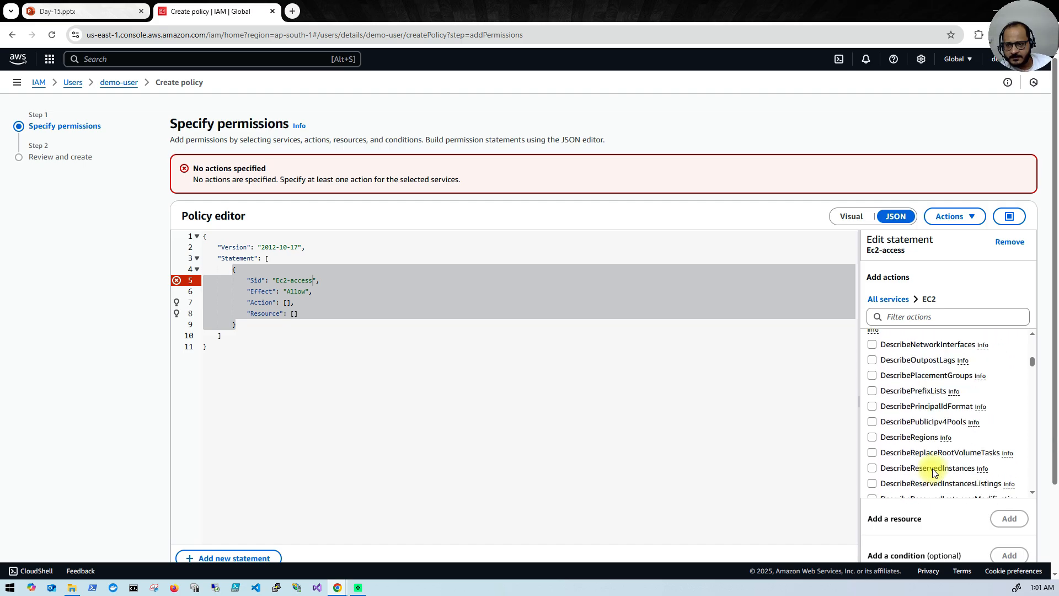
{"action": "left_click", "coordinate": [945, 316]}
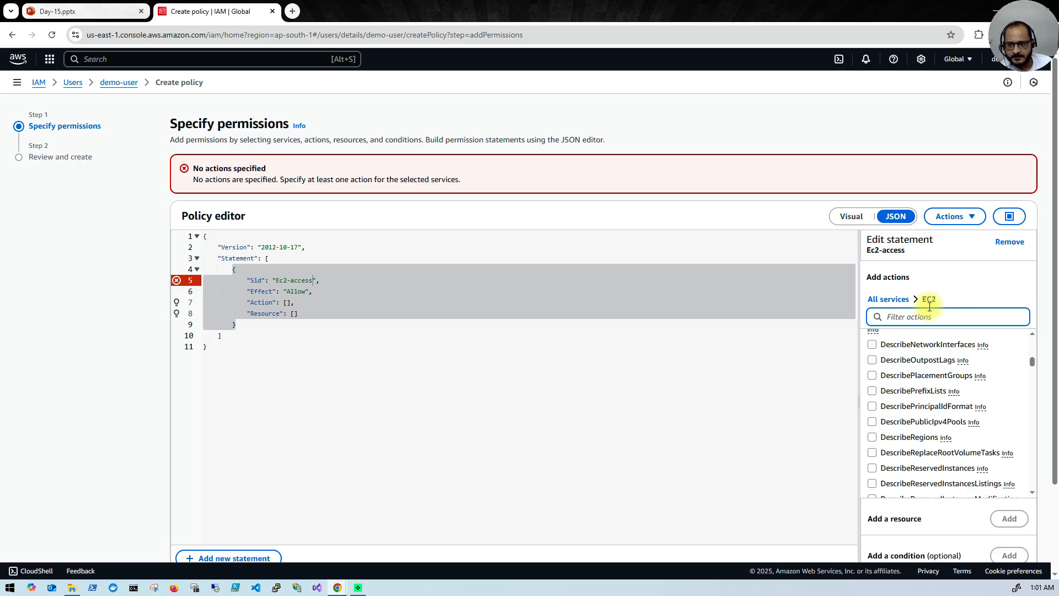
{"action": "type", "text": "create EC2"}
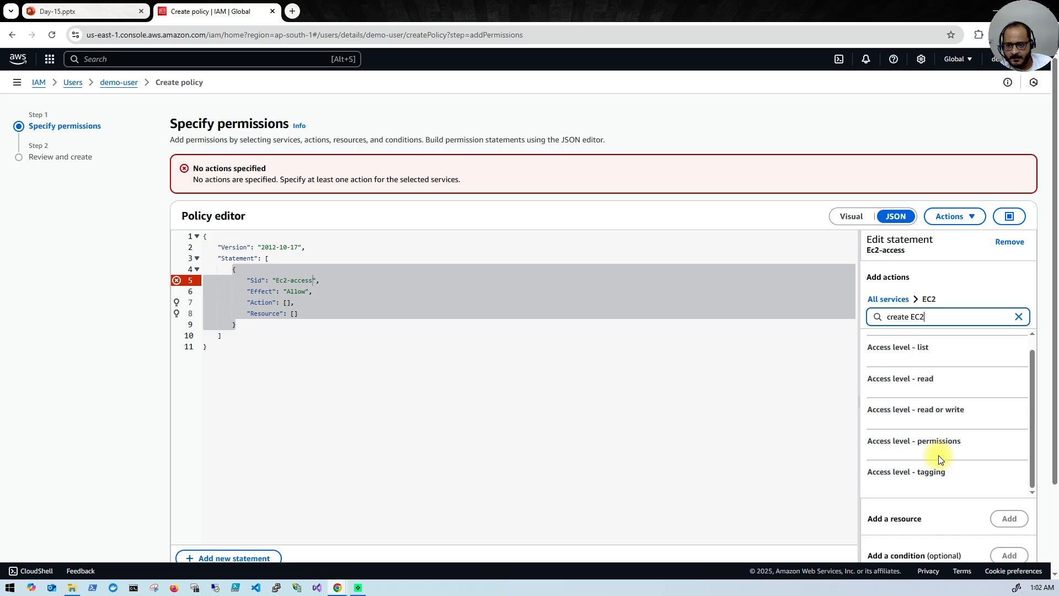
Step: Add RunInstances as the statement's allowed EC2 action
{"action": "scroll", "coordinate": [952, 425], "scroll_direction": "up", "scroll_amount": 1}
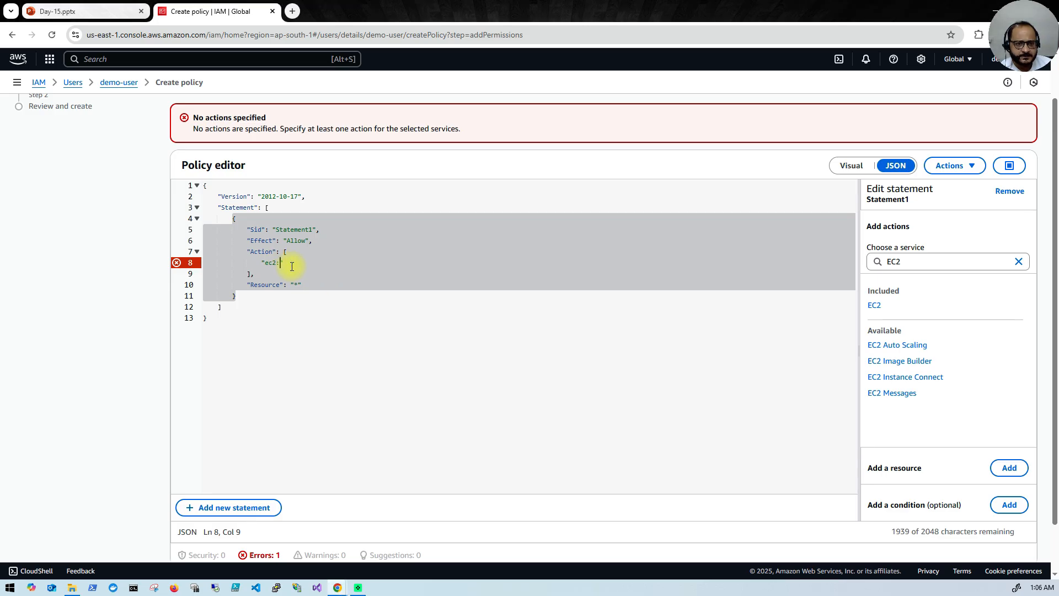
{"action": "type", "text": "RunInsta"}
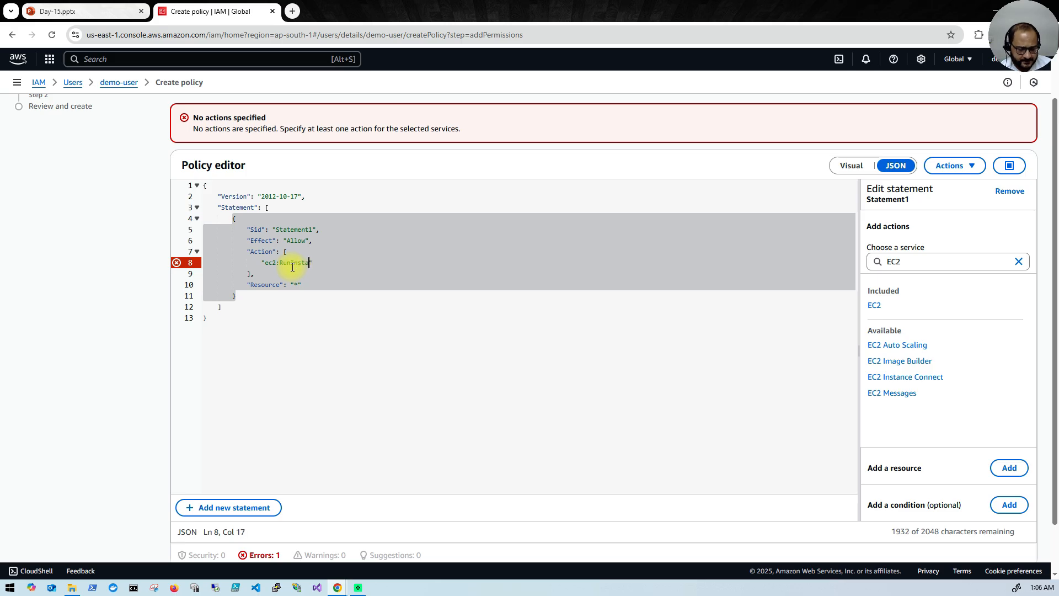
{"action": "type", "text": "nces"}
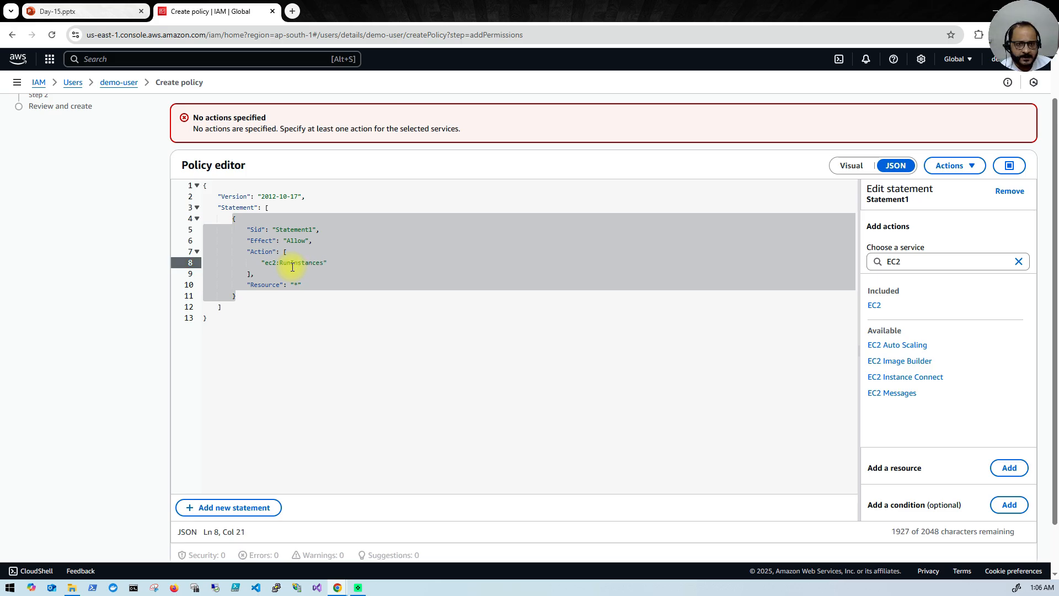
{"action": "left_click", "coordinate": [288, 345]}
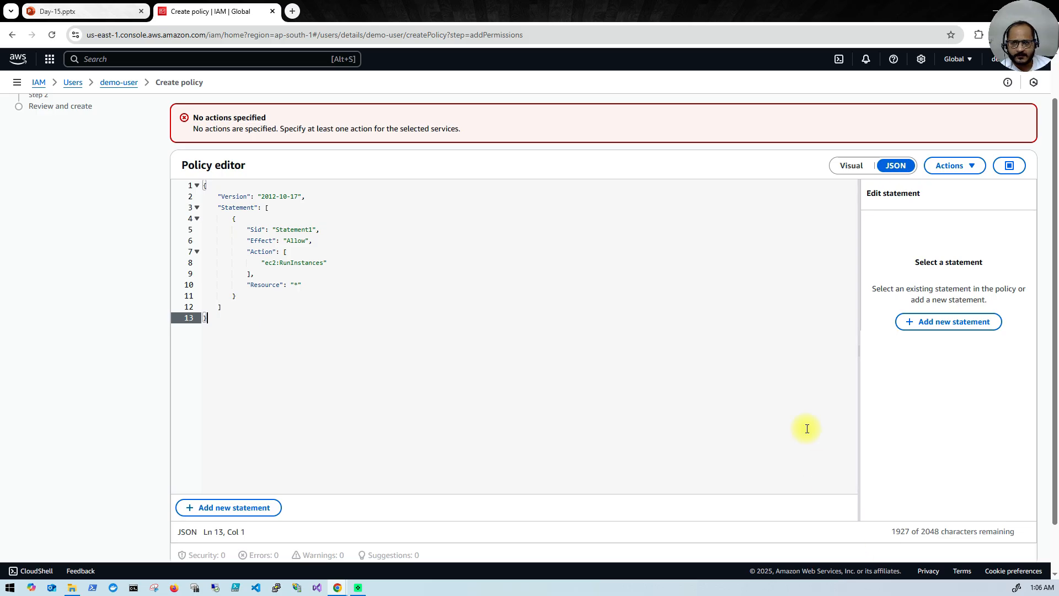
Step: Change the Sid from Statement1 to Ec2Access and proceed to Review and create
{"action": "scroll", "coordinate": [806, 428], "scroll_direction": "down", "scroll_amount": 1}
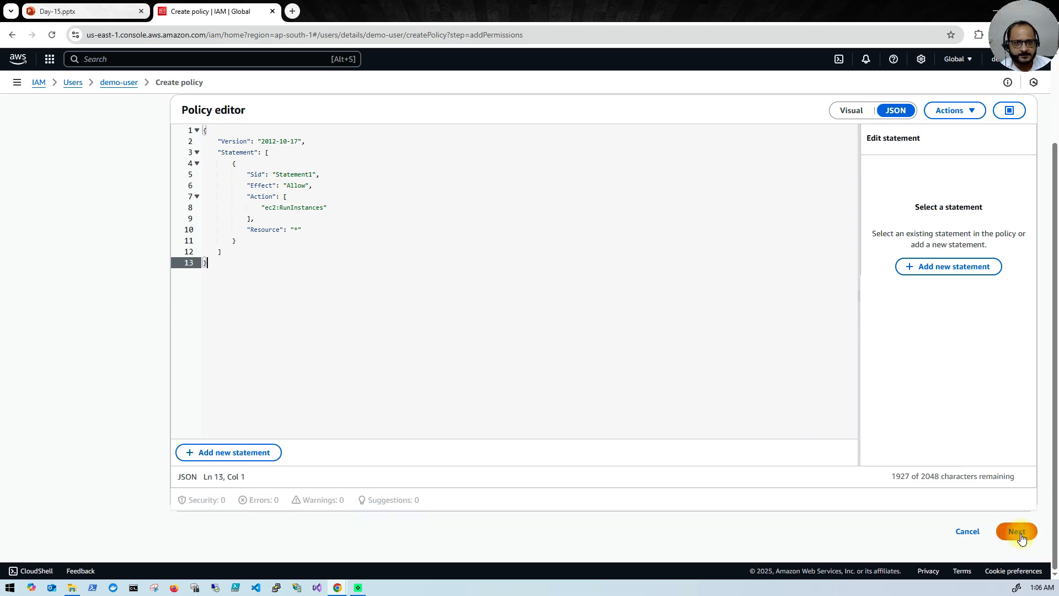
{"action": "scroll", "coordinate": [470, 338], "scroll_direction": "up", "scroll_amount": 2}
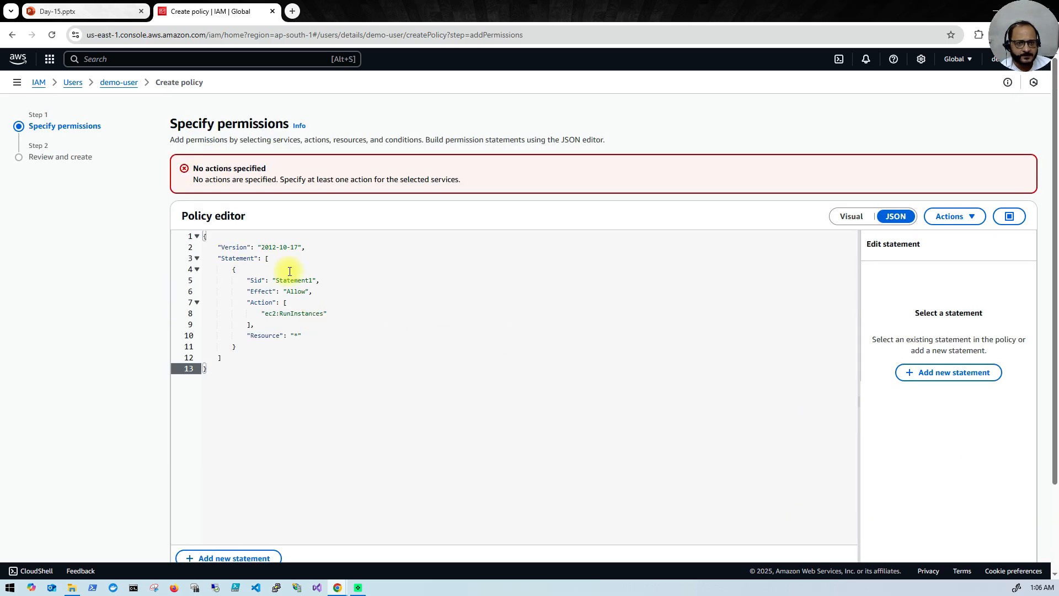
{"action": "left_click_drag", "start_coordinate": [277, 282], "coordinate": [315, 282]}
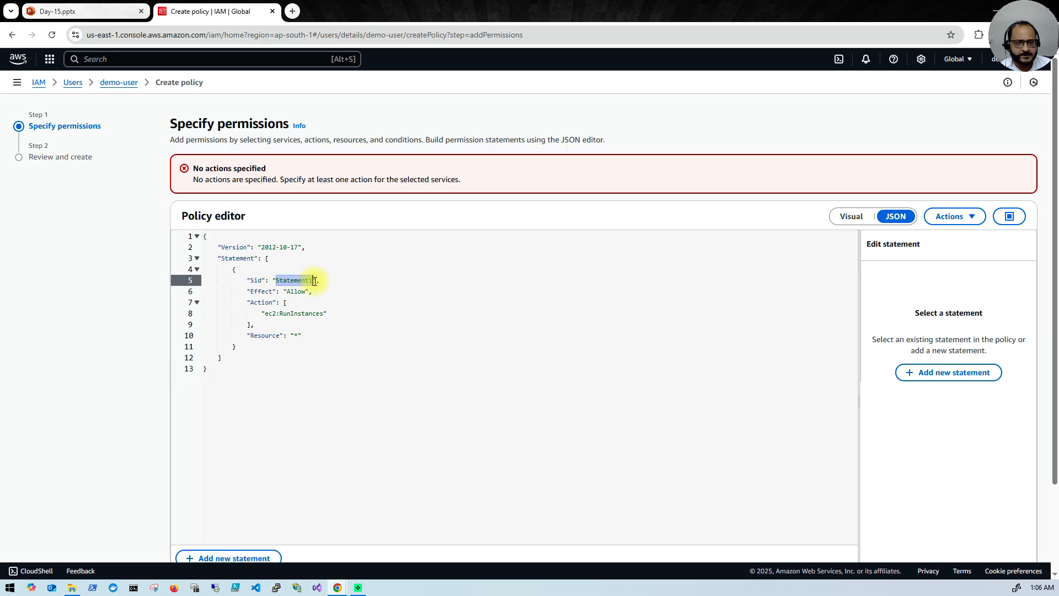
{"action": "type", "text": "Ec"}
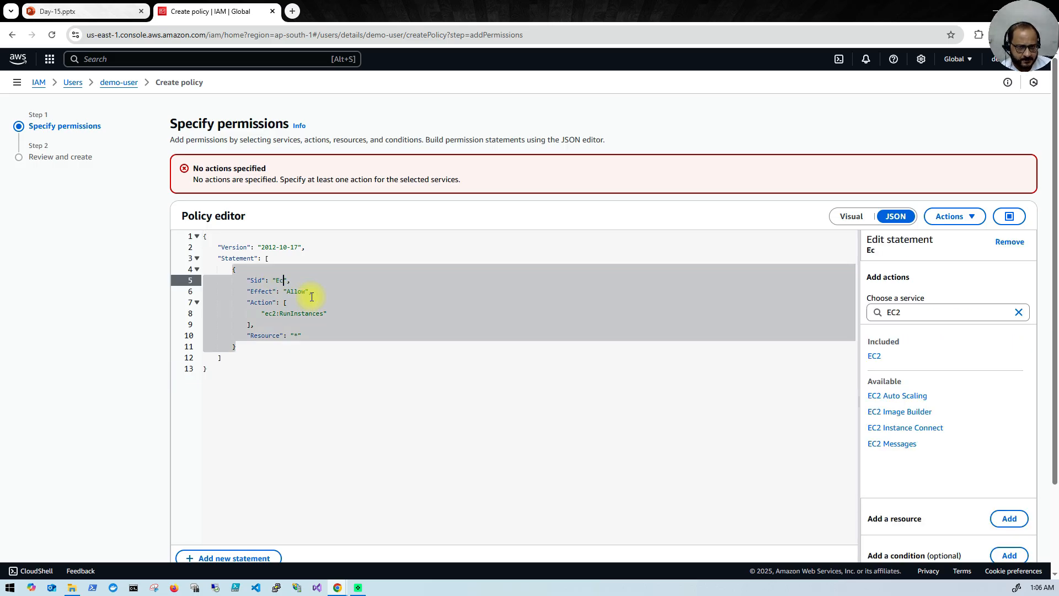
{"action": "type", "text": "2Access"}
{"action": "scroll", "coordinate": [386, 342], "scroll_direction": "down", "scroll_amount": 1}
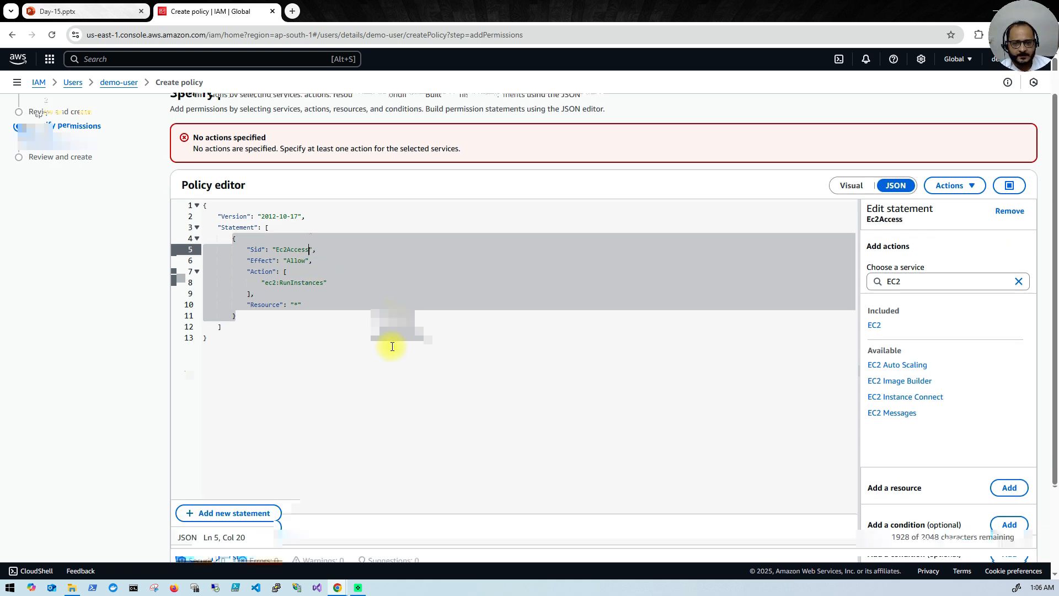
{"action": "scroll", "coordinate": [920, 532], "scroll_direction": "down", "scroll_amount": 2}
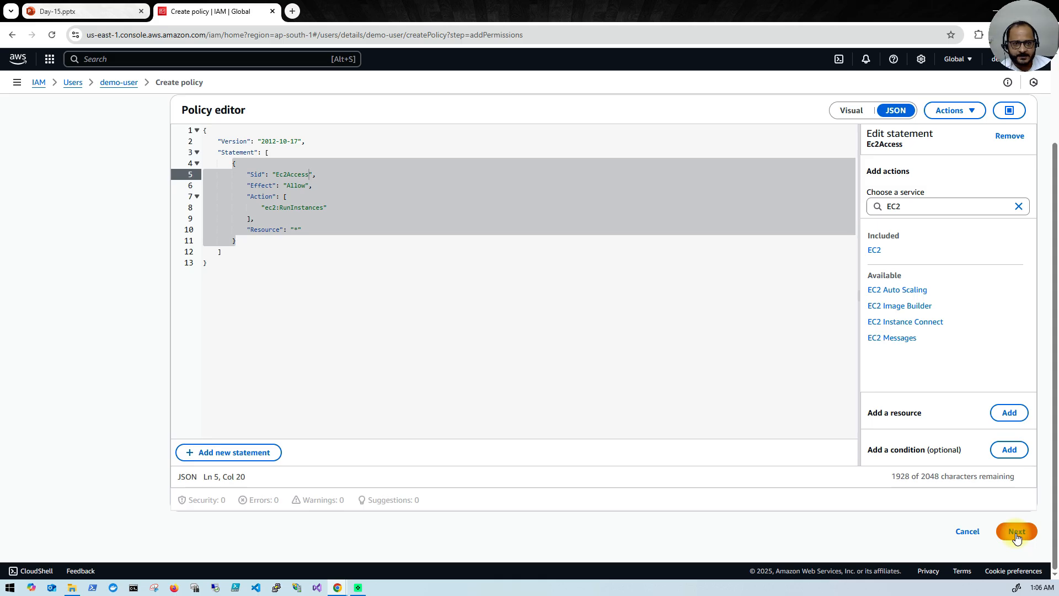
{"action": "left_click", "coordinate": [1017, 533]}
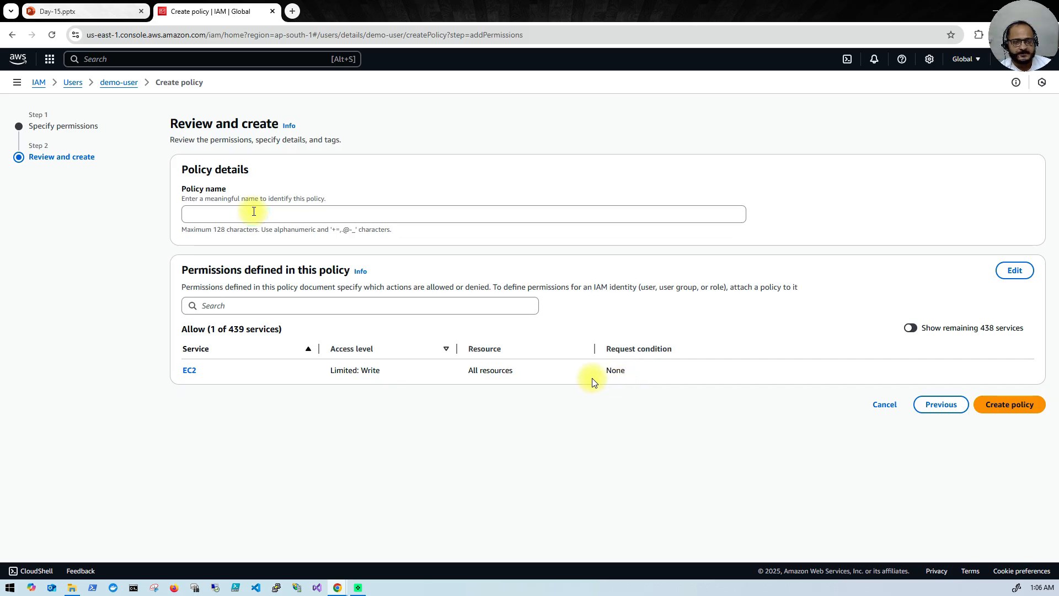
Step: Enter Ec2-Access as the policy name, clearing a wrong paste, and create the inline policy
{"action": "left_click", "coordinate": [285, 214]}
{"action": "key", "text": "ctrl+v"}
{"action": "key", "text": "ctrl+a"}
{"action": "key", "text": "BackSpace"}
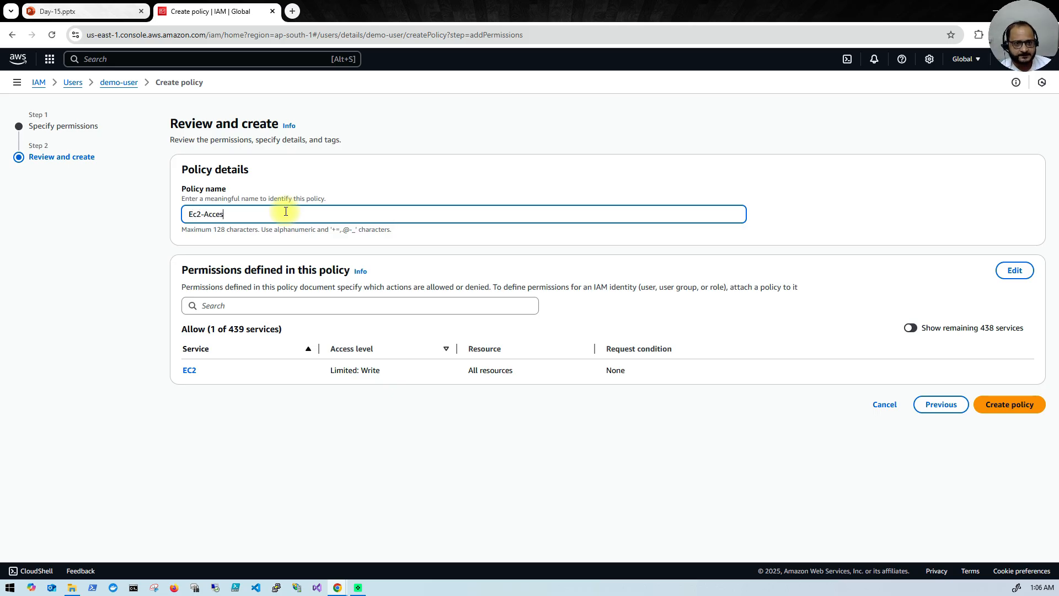
{"action": "left_click", "coordinate": [1003, 405]}
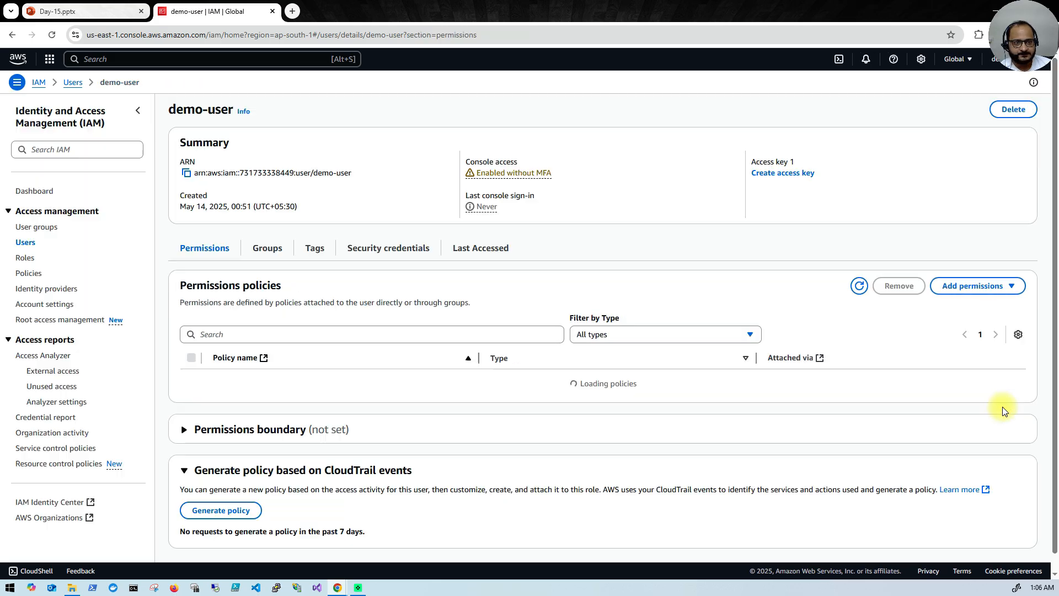
{"action": "scroll", "coordinate": [326, 386], "scroll_direction": "up", "scroll_amount": 1}
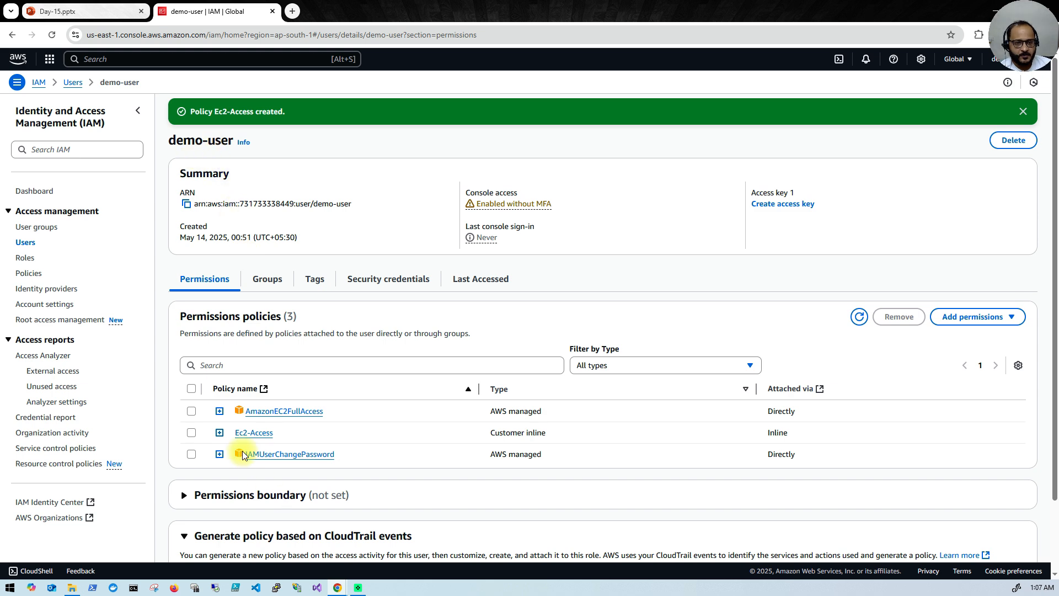
Step: Detach the AmazonEC2FullAccess policy from demo-user and confirm the removal
{"action": "left_click", "coordinate": [191, 411]}
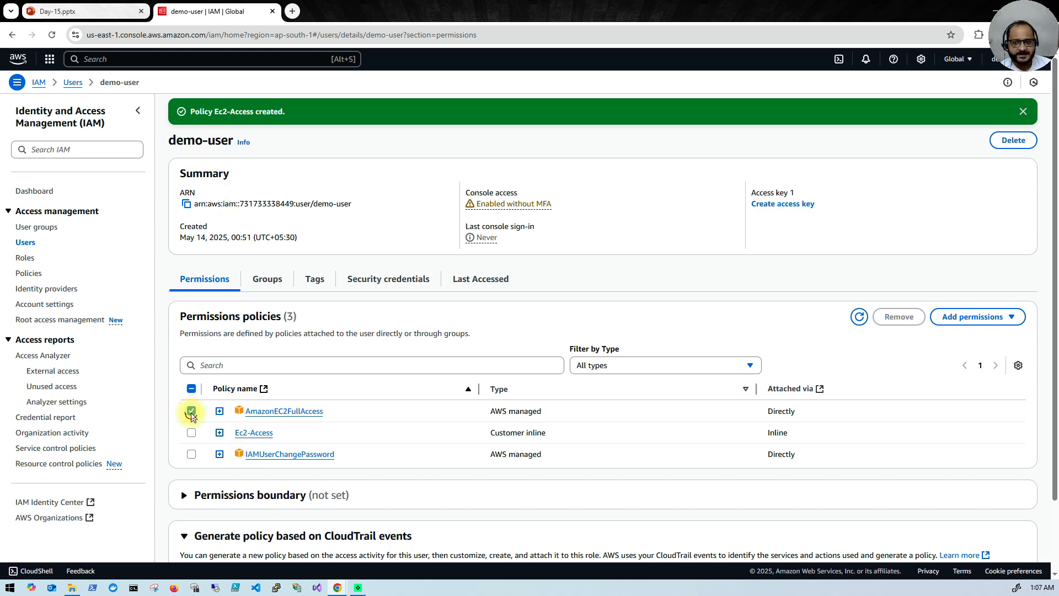
{"action": "left_click", "coordinate": [898, 317]}
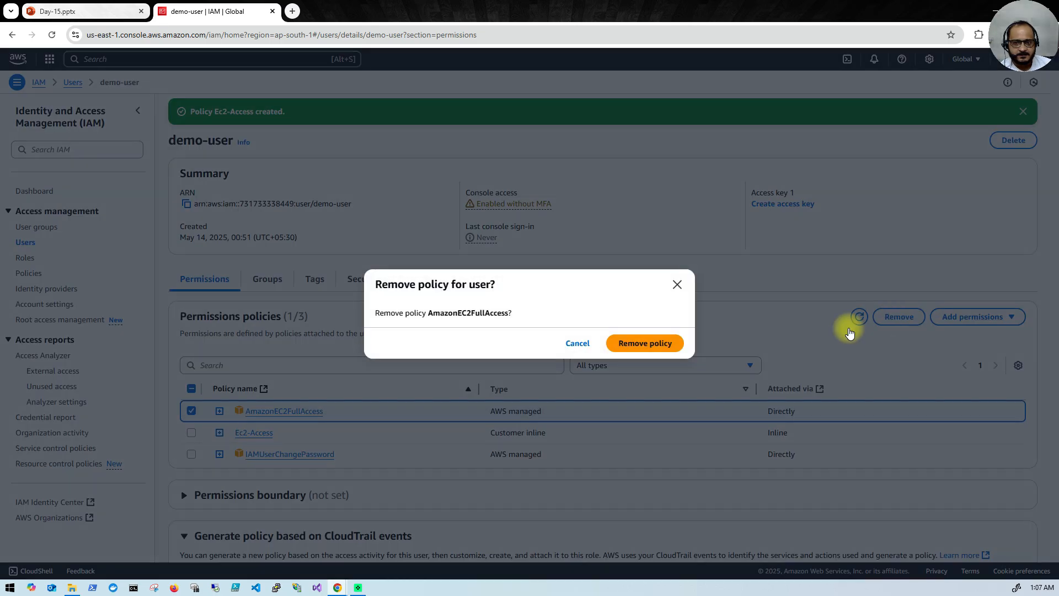
{"action": "left_click", "coordinate": [654, 354]}
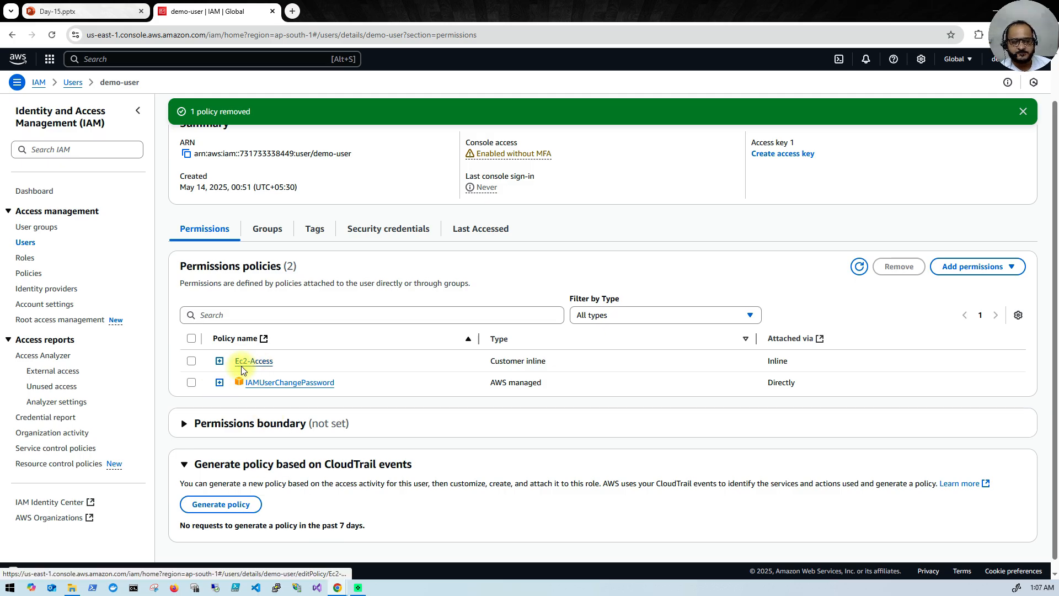
{"action": "mouse_move", "coordinate": [337, 587]}
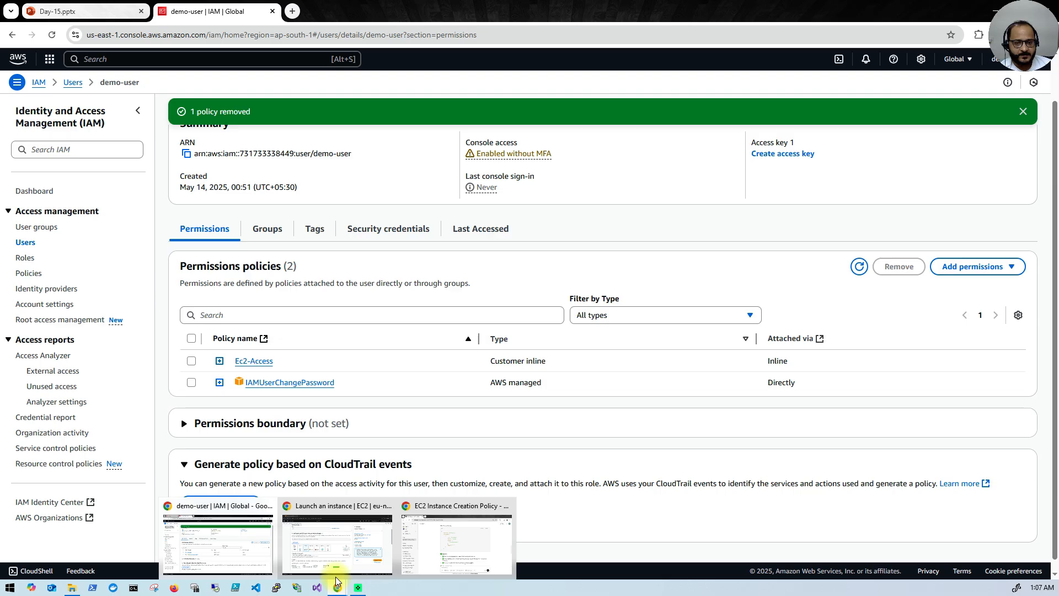
{"action": "mouse_move", "coordinate": [433, 545]}
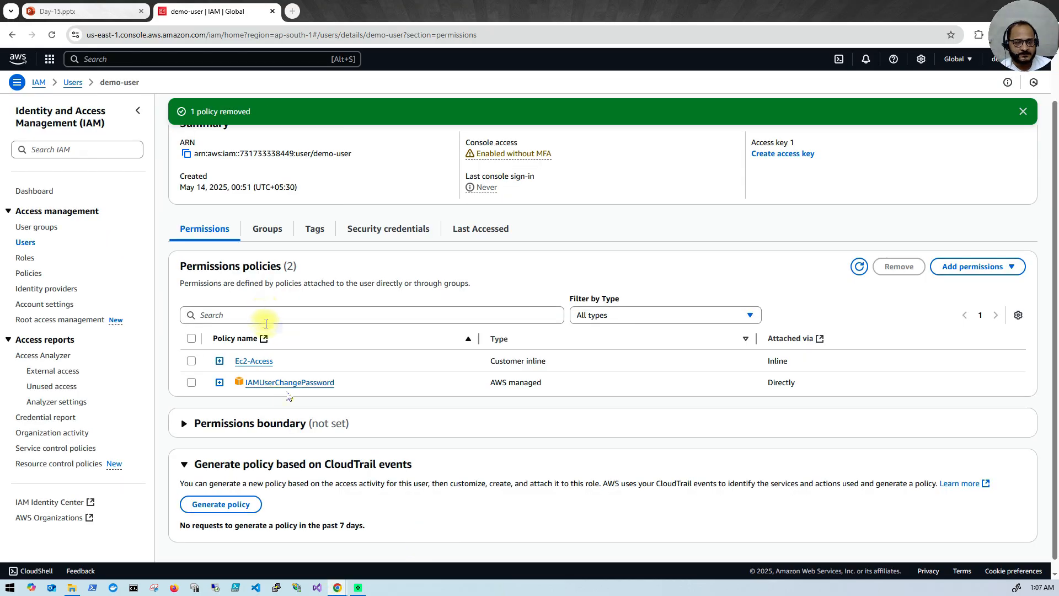
{"action": "scroll", "coordinate": [276, 386], "scroll_direction": "up", "scroll_amount": 1}
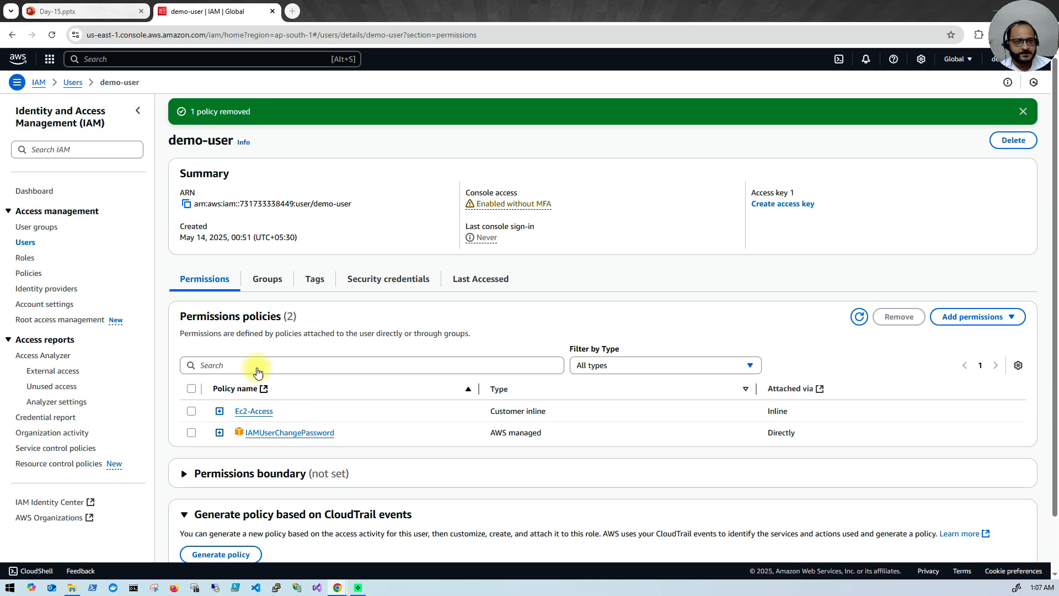
Step: Reload the demo-user details page and bring the Launch an instance window back to the front
{"action": "left_click", "coordinate": [53, 38]}
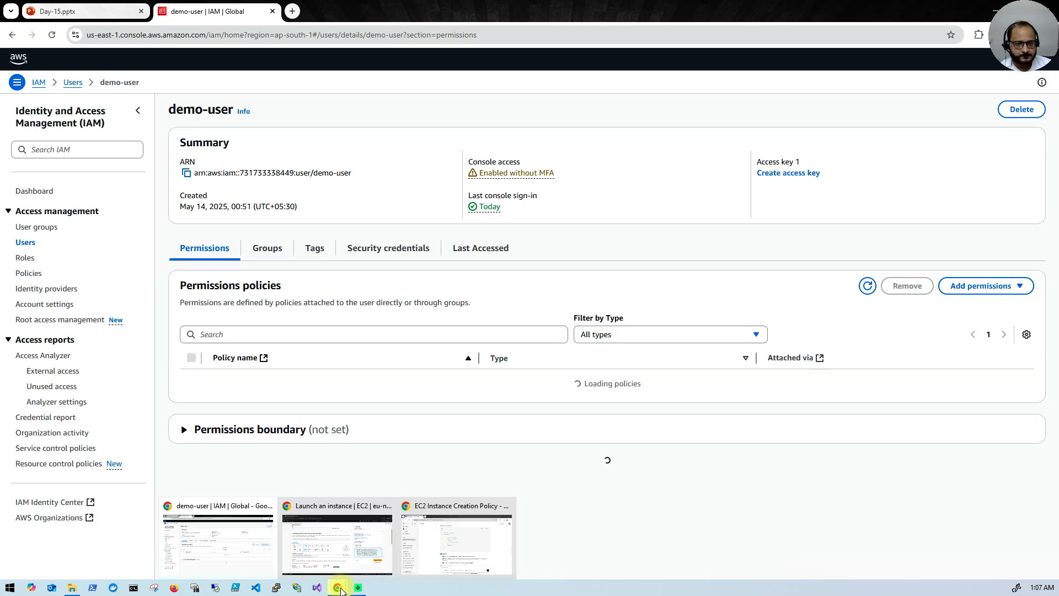
{"action": "left_click", "coordinate": [244, 533]}
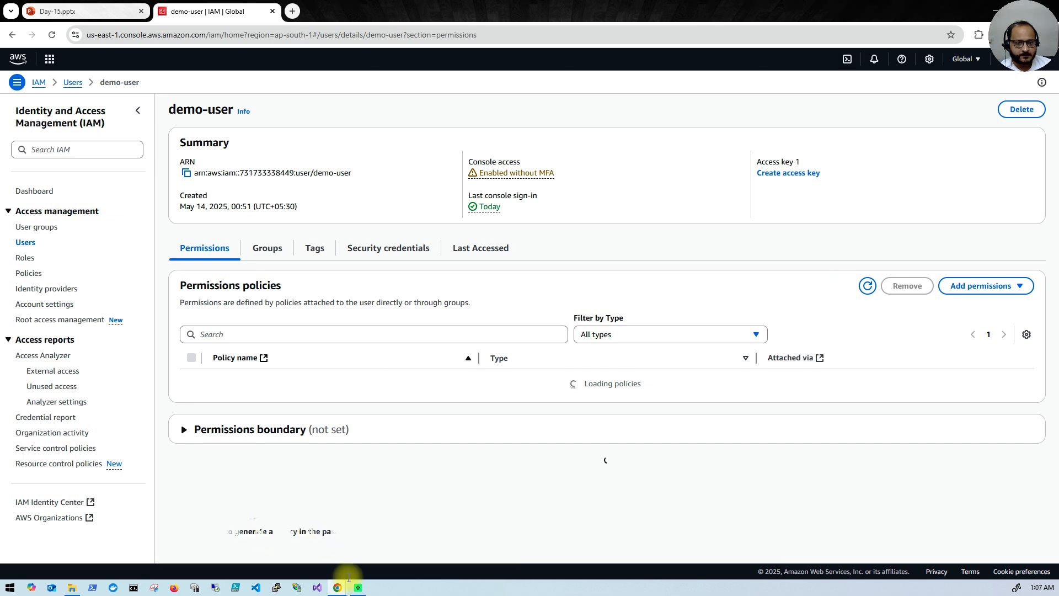
{"action": "mouse_move", "coordinate": [342, 589]}
{"action": "left_click", "coordinate": [336, 540]}
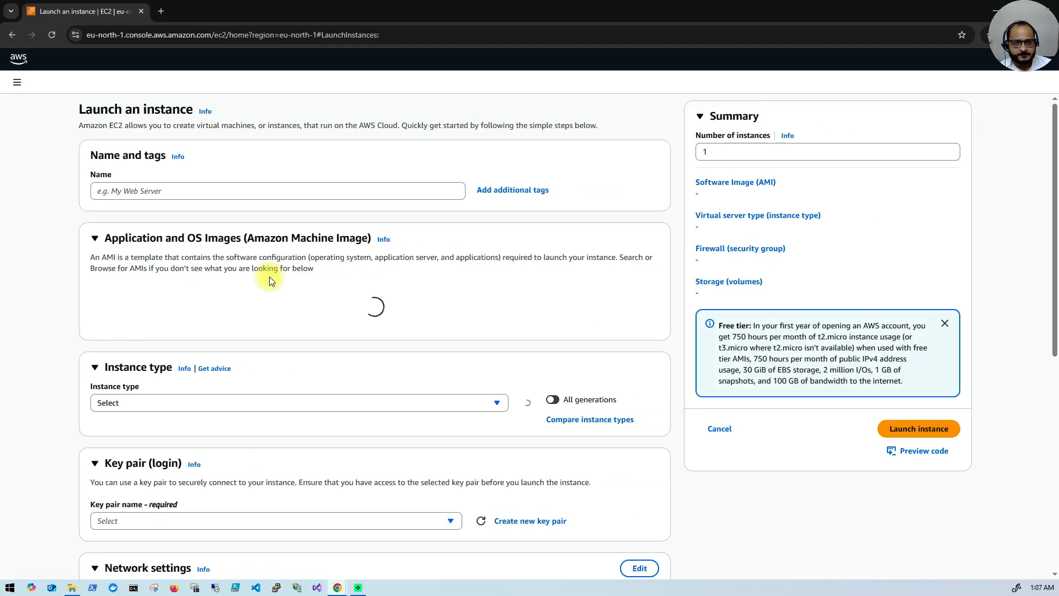
Step: Name the instance 'test' and pick the Ubuntu Server 24.04 LTS Quick Start image
{"action": "left_click", "coordinate": [142, 191]}
{"action": "type", "text": "test"}
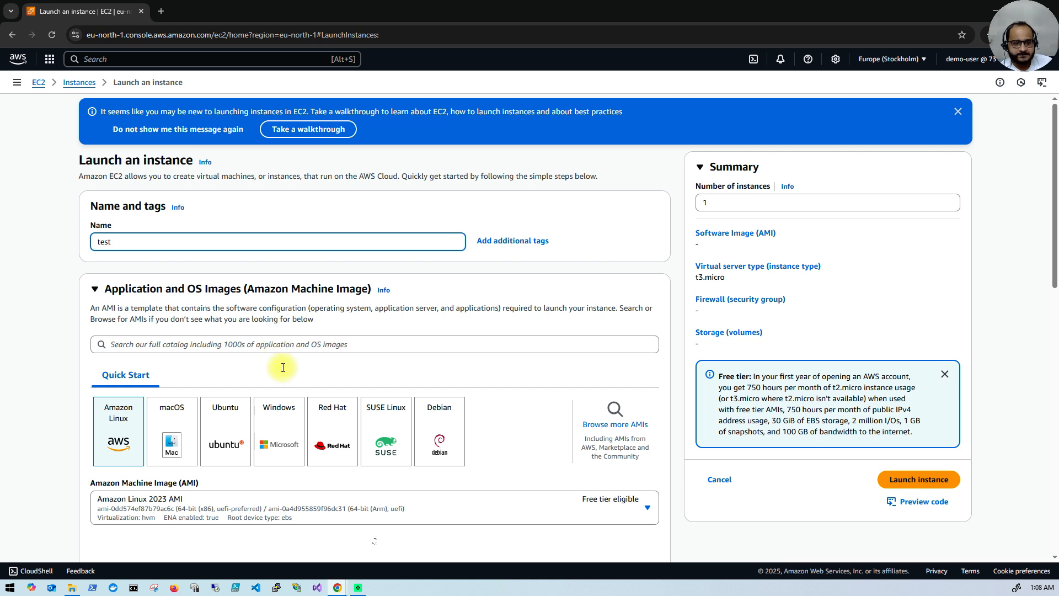
{"action": "scroll", "coordinate": [238, 432], "scroll_direction": "down", "scroll_amount": 1}
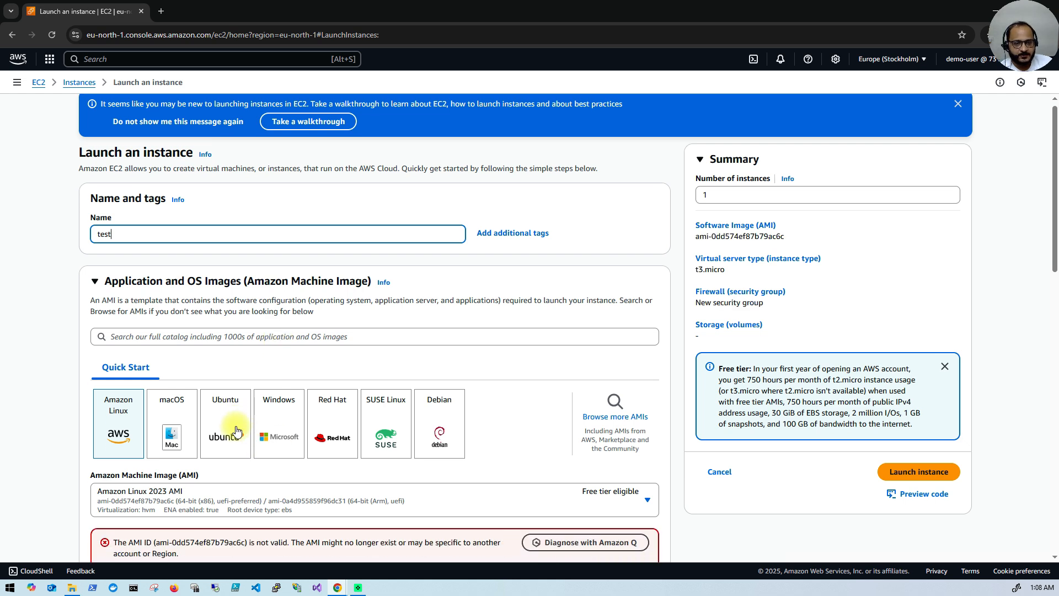
{"action": "scroll", "coordinate": [222, 347], "scroll_direction": "down", "scroll_amount": 2}
{"action": "left_click", "coordinate": [221, 347]}
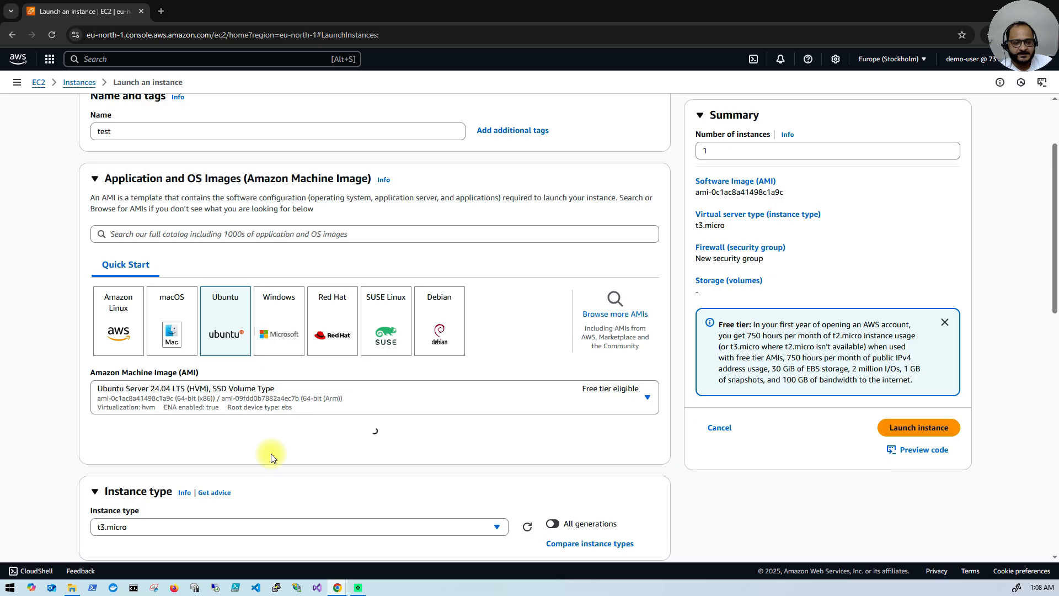
{"action": "scroll", "coordinate": [270, 453], "scroll_direction": "down", "scroll_amount": 2}
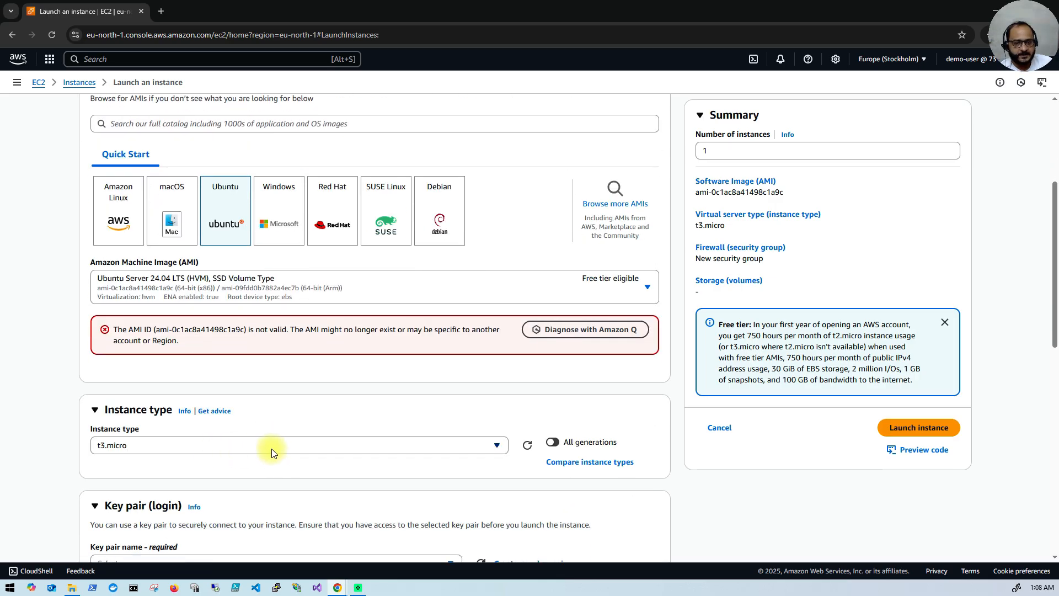
{"action": "scroll", "coordinate": [271, 450], "scroll_direction": "down", "scroll_amount": 2}
{"action": "scroll", "coordinate": [271, 452], "scroll_direction": "up", "scroll_amount": 4}
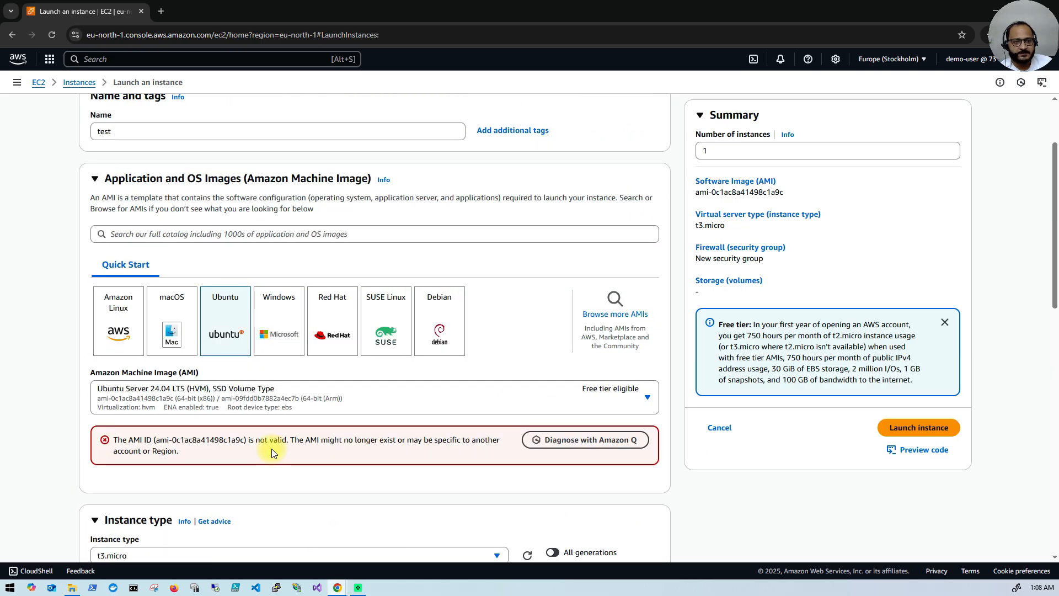
{"action": "scroll", "coordinate": [272, 449], "scroll_direction": "up", "scroll_amount": 2}
{"action": "left_click", "coordinate": [332, 582]}
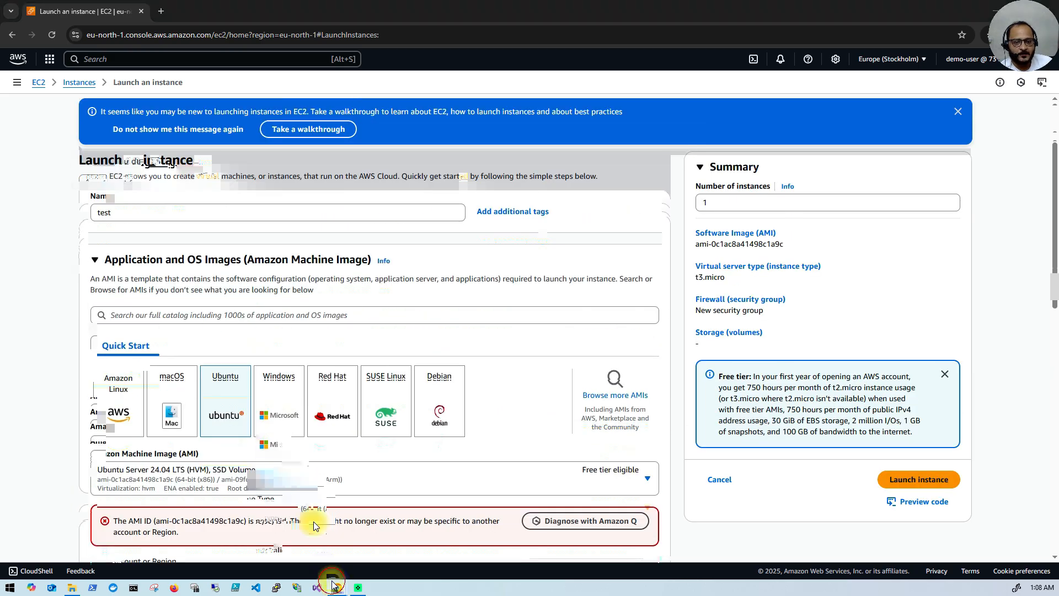
Step: Open the Ec2-Access inline policy editor, stay on the page, and select the whole JSON
{"action": "left_click", "coordinate": [254, 381]}
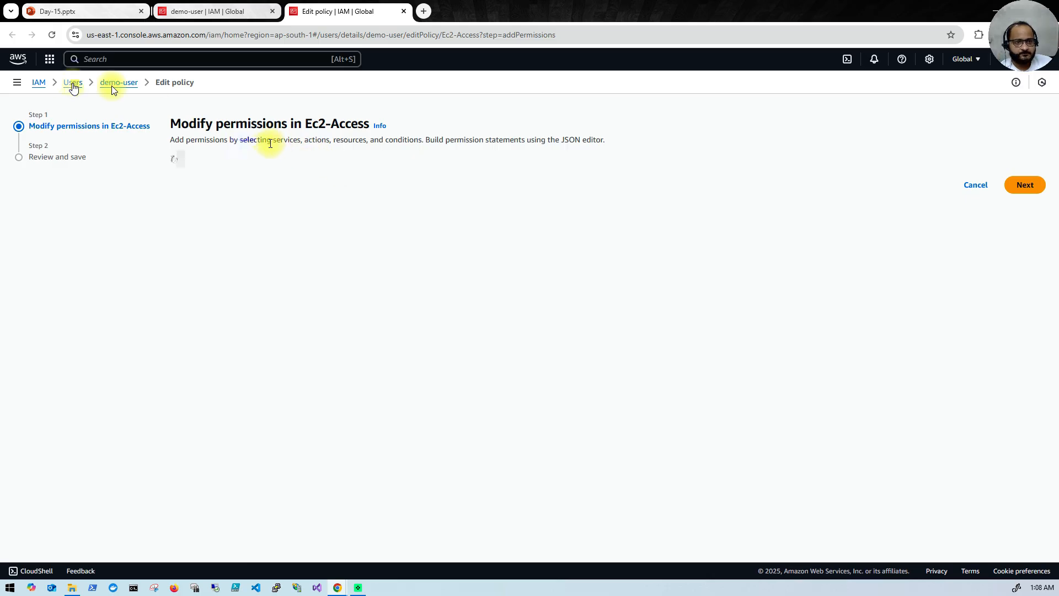
{"action": "left_click", "coordinate": [38, 85]}
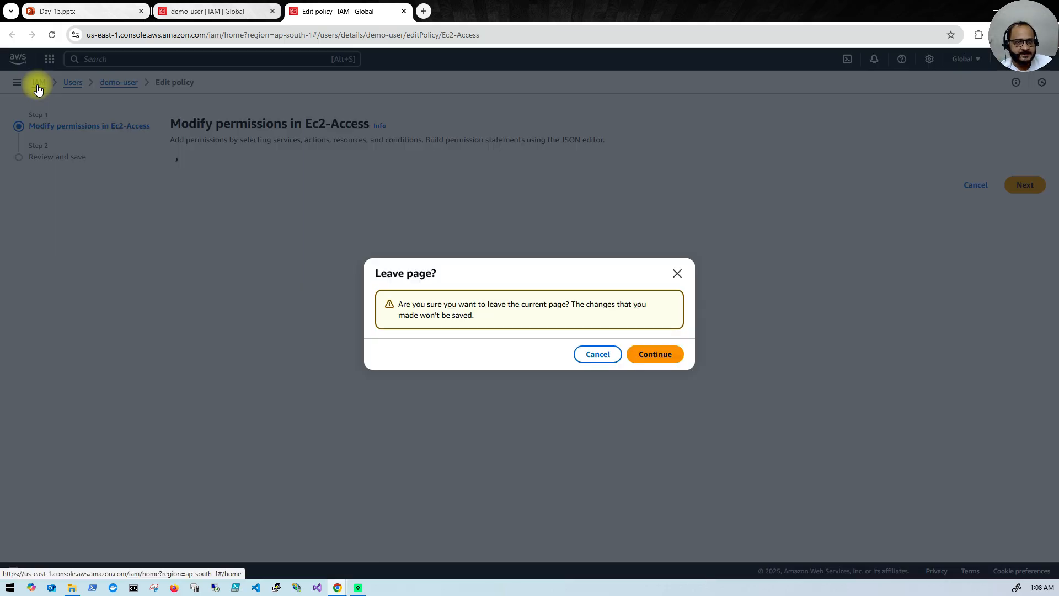
{"action": "left_click", "coordinate": [605, 358]}
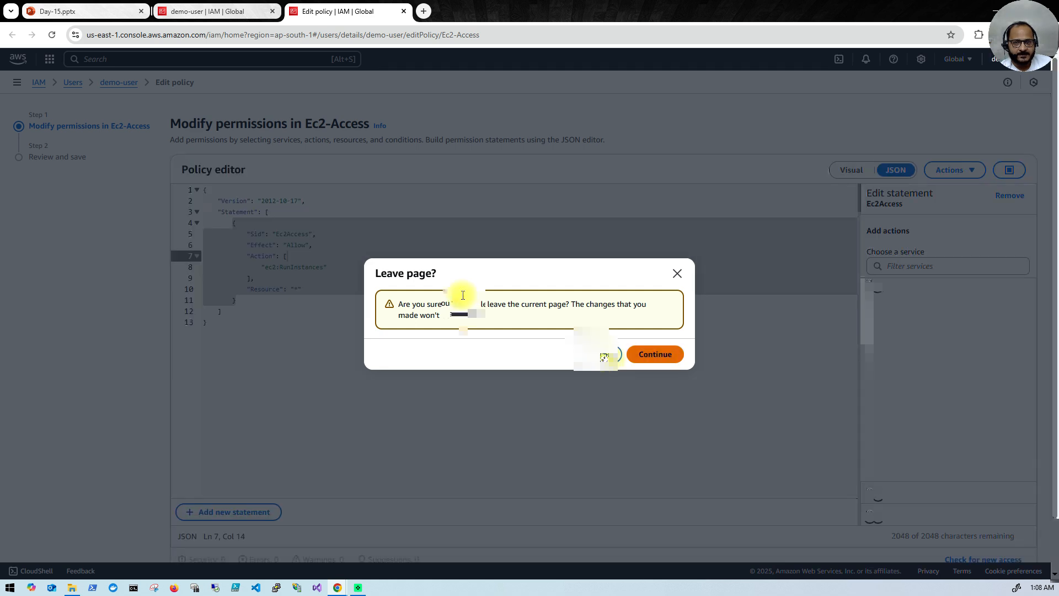
{"action": "left_click", "coordinate": [381, 276]}
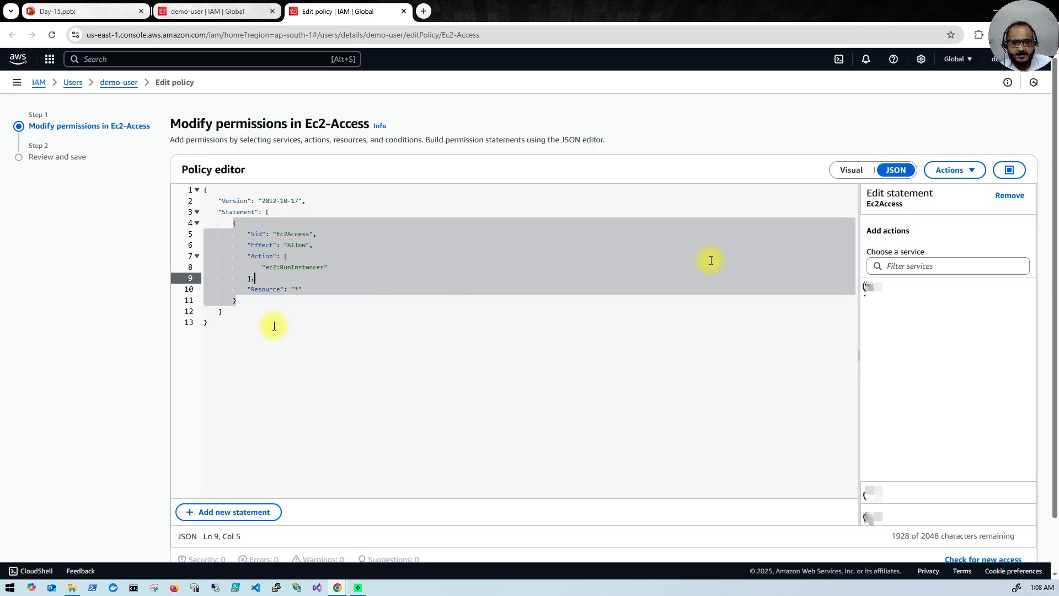
{"action": "left_click", "coordinate": [243, 320]}
{"action": "left_click_drag", "start_coordinate": [225, 326], "coordinate": [195, 212]}
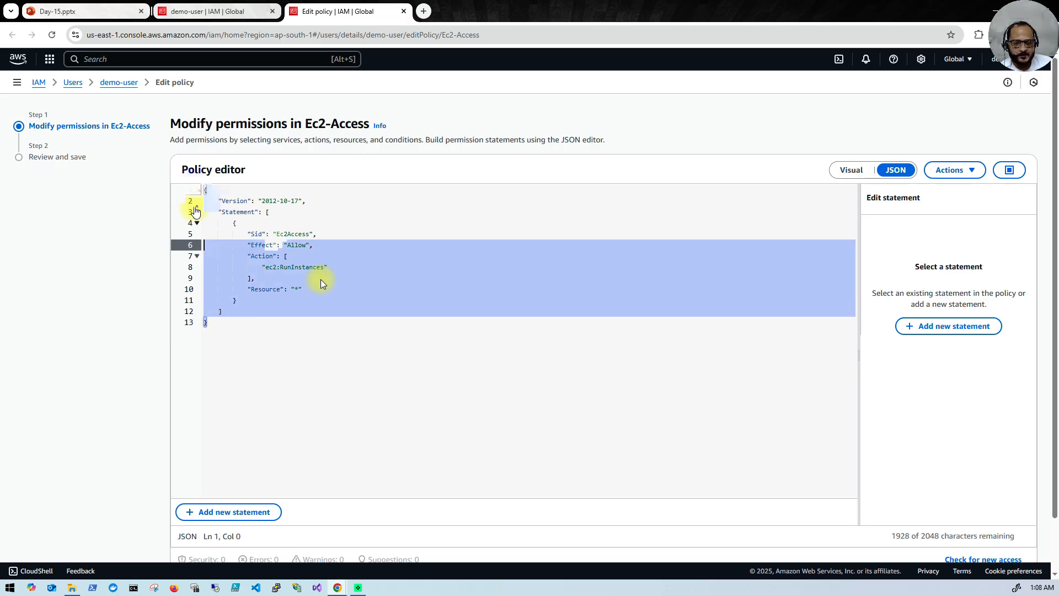
Step: Replace the policy JSON with a new statement allowing all EC2 actions (ec2:*)
{"action": "key", "text": "BackSpace"}
{"action": "left_click", "coordinate": [955, 330]}
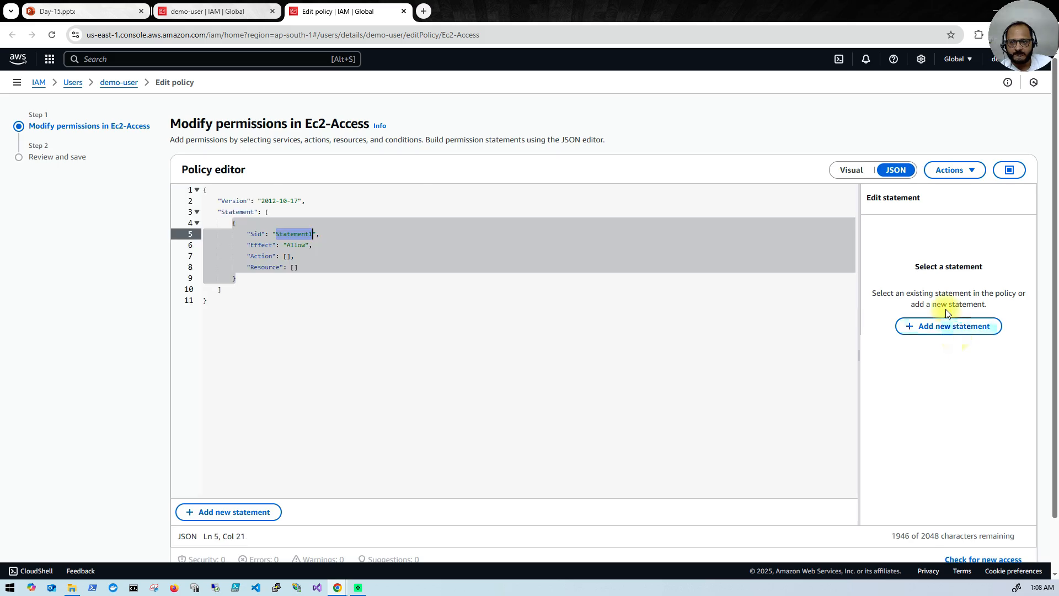
{"action": "left_click", "coordinate": [404, 253]}
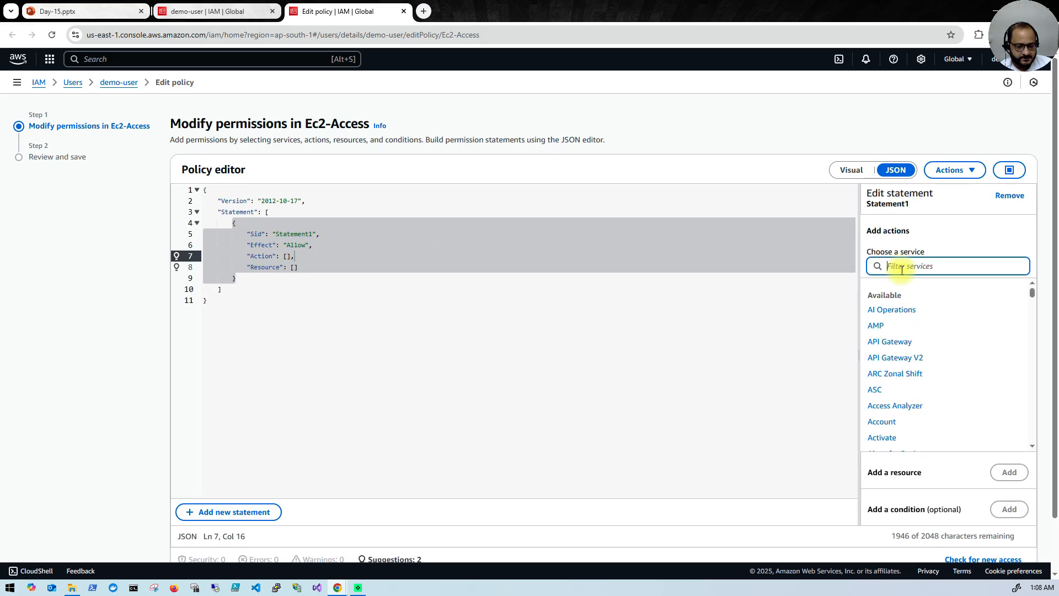
{"action": "type", "text": "EC2"}
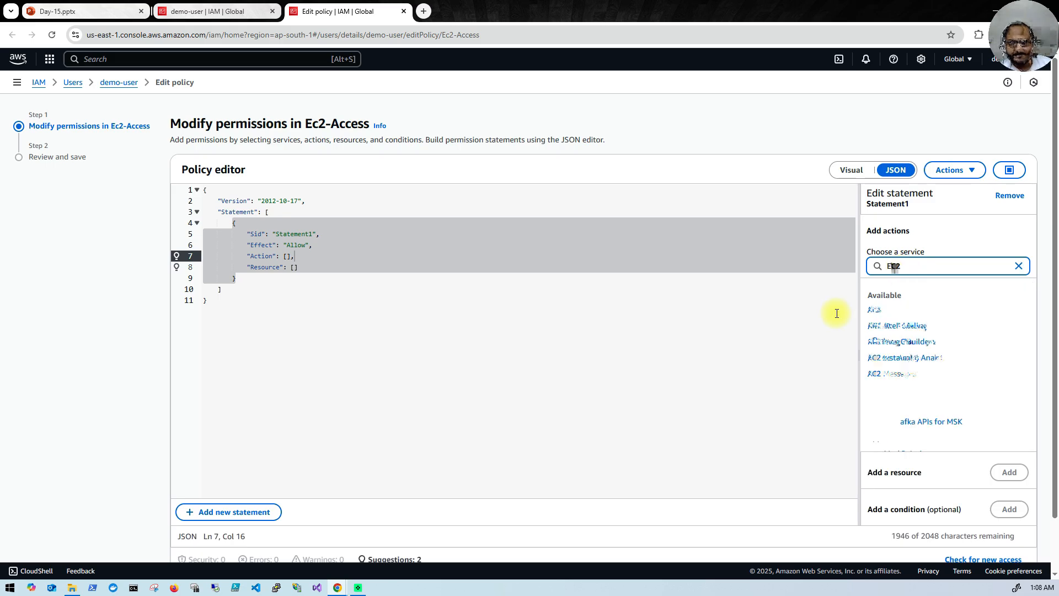
{"action": "left_click", "coordinate": [878, 310]}
{"action": "left_click", "coordinate": [876, 301]}
{"action": "scroll", "coordinate": [947, 434], "scroll_direction": "down", "scroll_amount": 3}
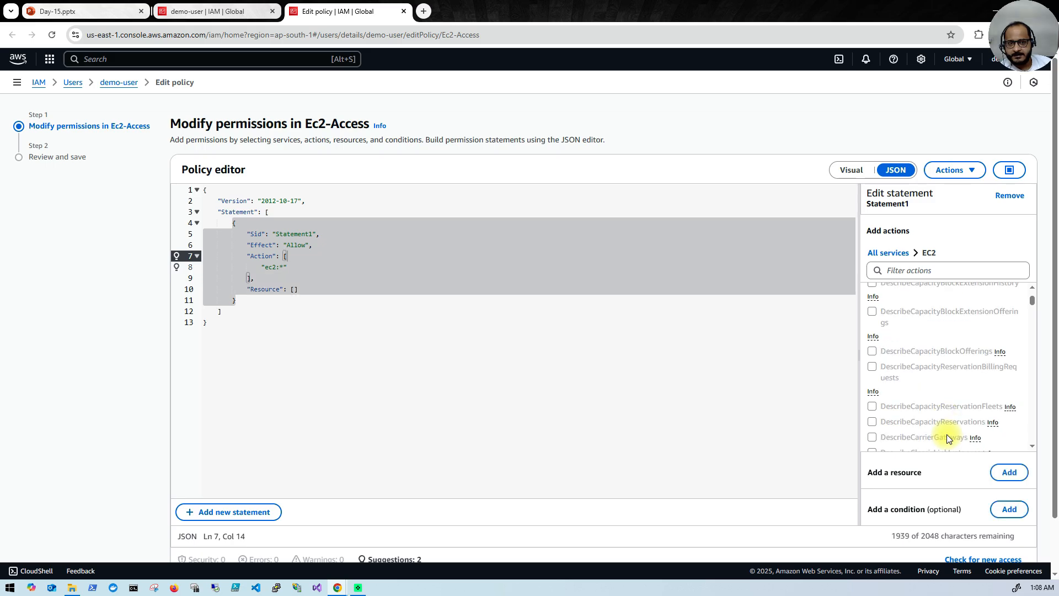
{"action": "scroll", "coordinate": [946, 435], "scroll_direction": "up", "scroll_amount": 3}
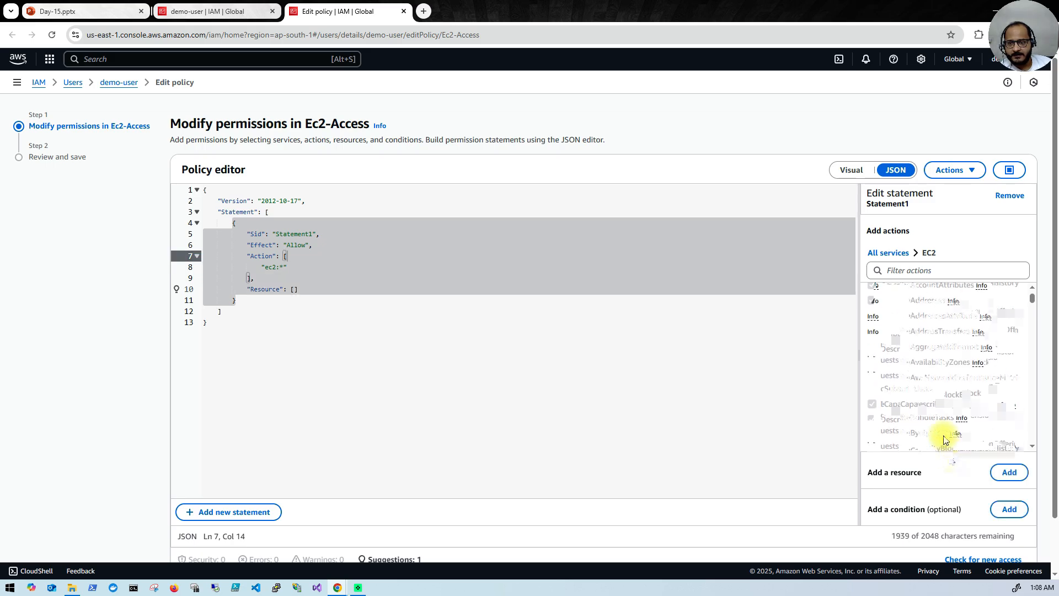
{"action": "scroll", "coordinate": [944, 439], "scroll_direction": "up", "scroll_amount": 1}
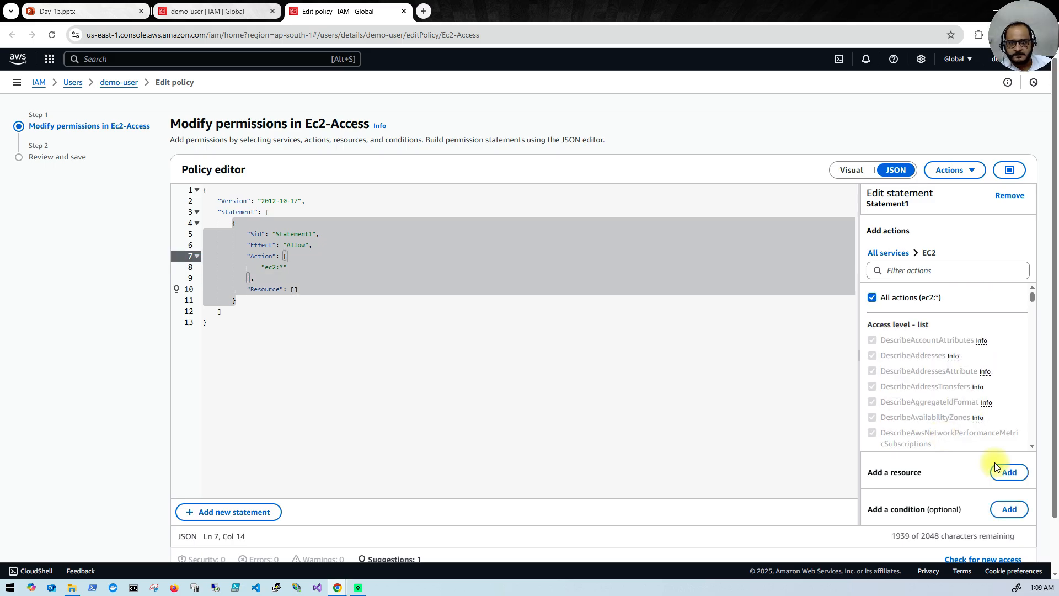
Step: Start adding an EC2 resource to the statement, then cancel without choosing one
{"action": "left_click", "coordinate": [1007, 478]}
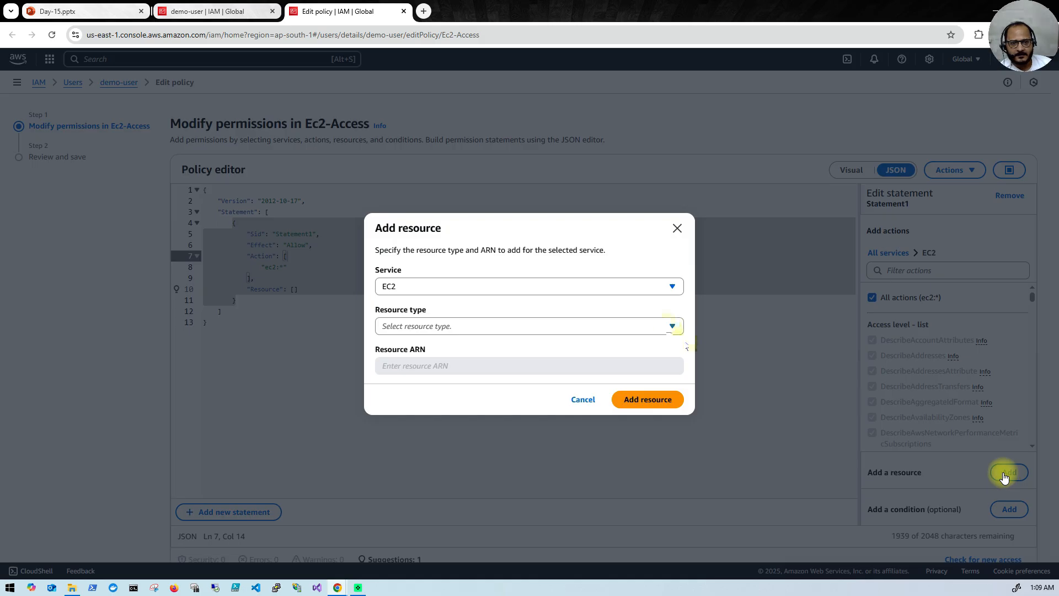
{"action": "left_click", "coordinate": [672, 326]}
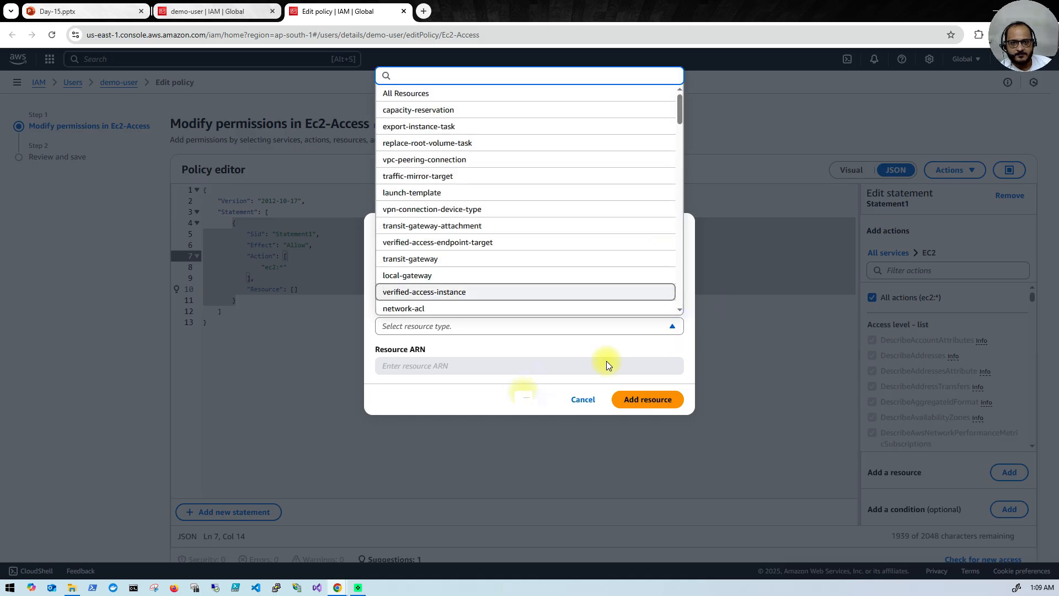
{"action": "left_click", "coordinate": [580, 395]}
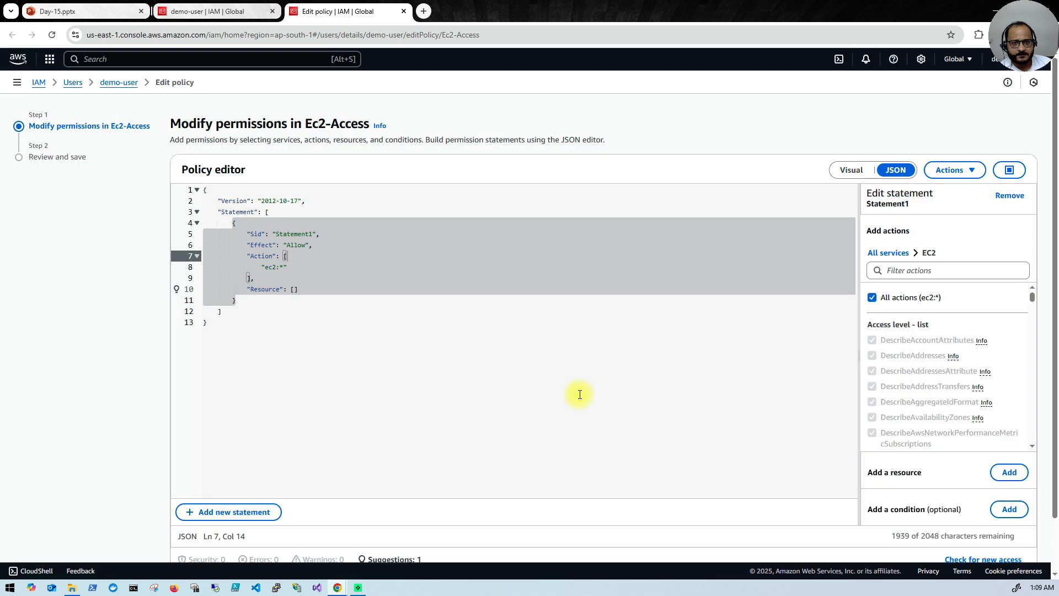
{"action": "left_click", "coordinate": [580, 395]}
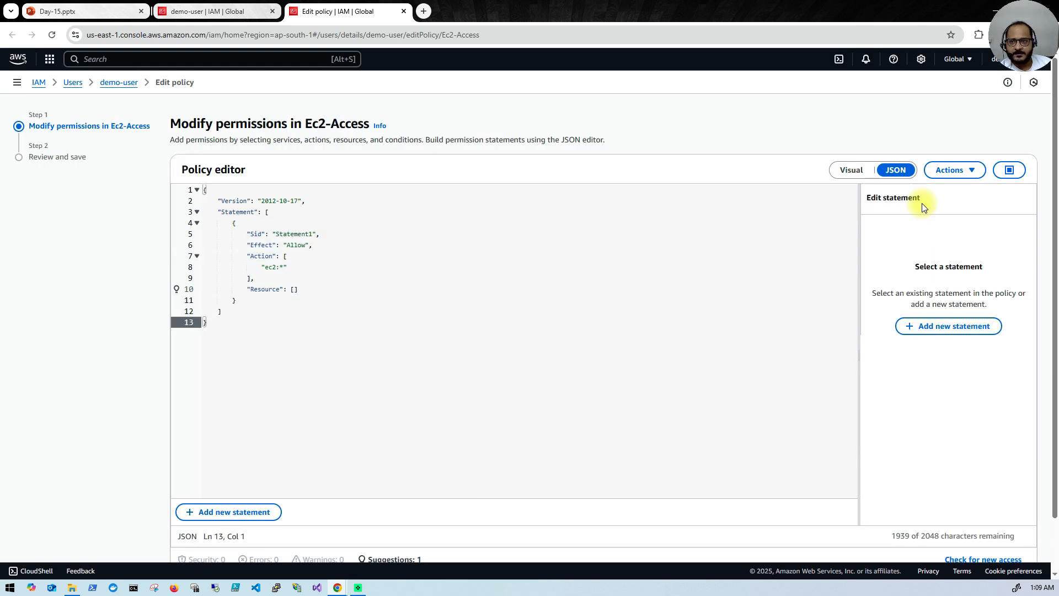
{"action": "scroll", "coordinate": [894, 288], "scroll_direction": "down", "scroll_amount": 2}
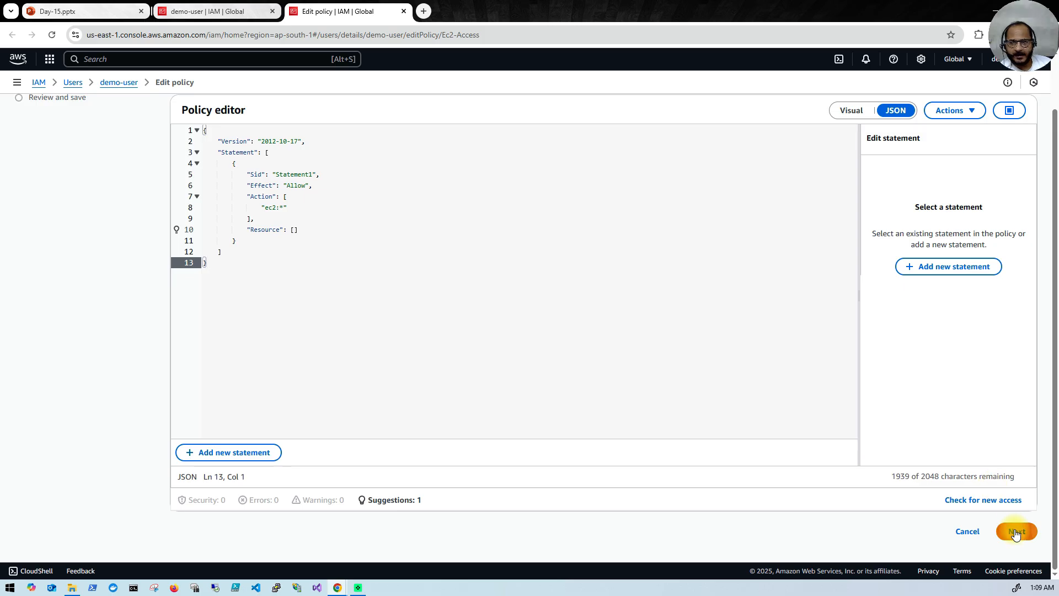
Step: Change the statement's Resource from an empty list [] to "*" in the JSON
{"action": "left_click", "coordinate": [1016, 533]}
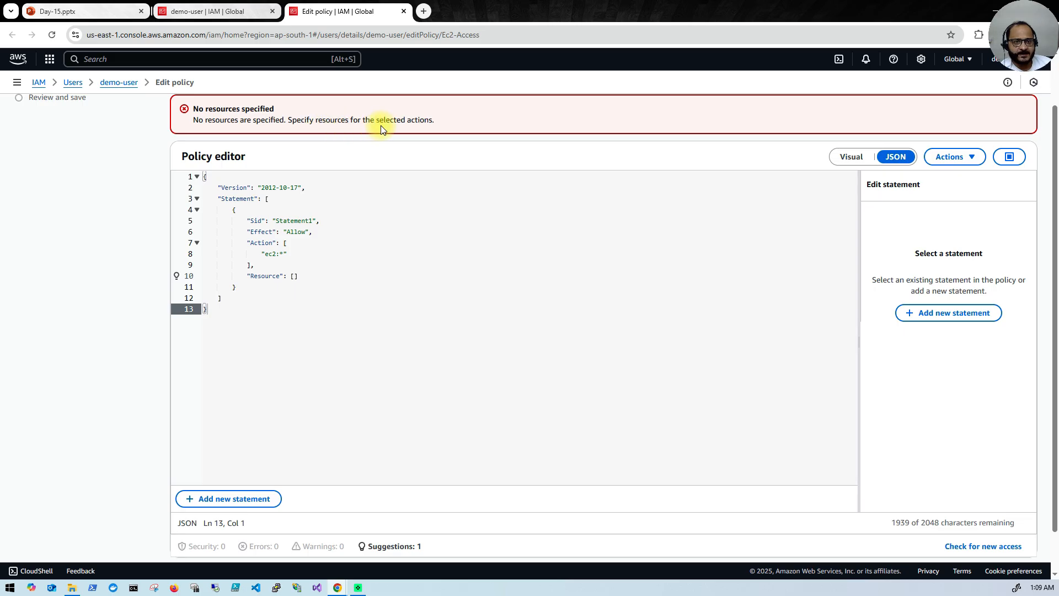
{"action": "left_click", "coordinate": [287, 242]}
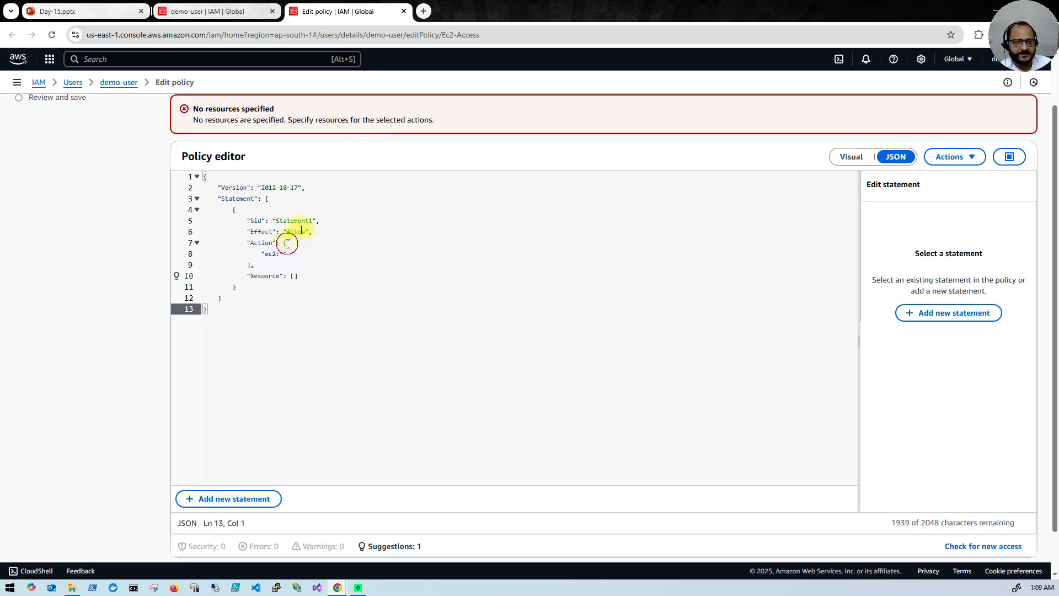
{"action": "left_click", "coordinate": [288, 285]}
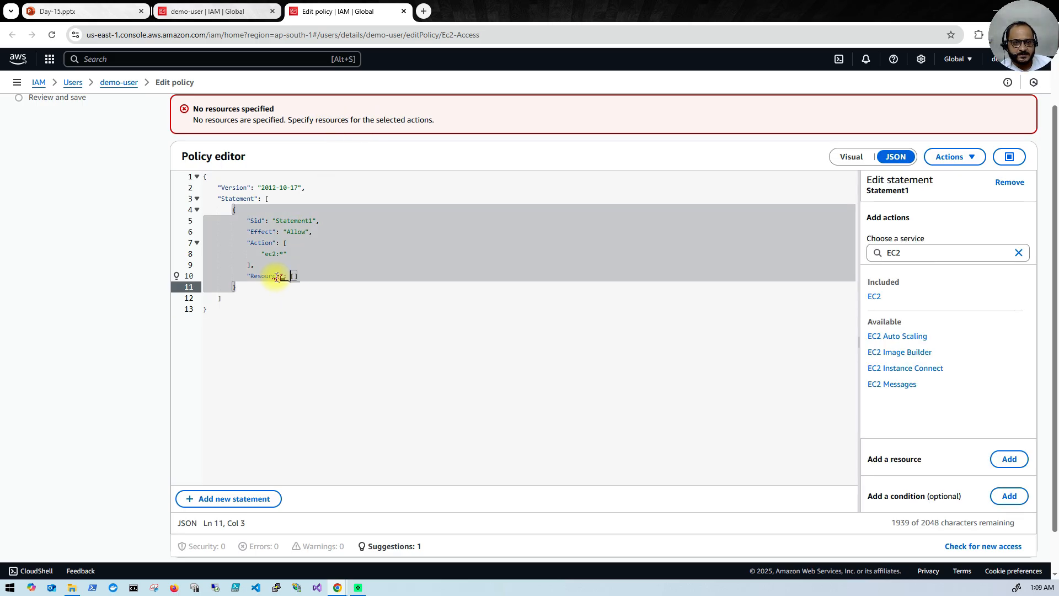
{"action": "left_click", "coordinate": [279, 276]}
{"action": "left_click", "coordinate": [293, 275]}
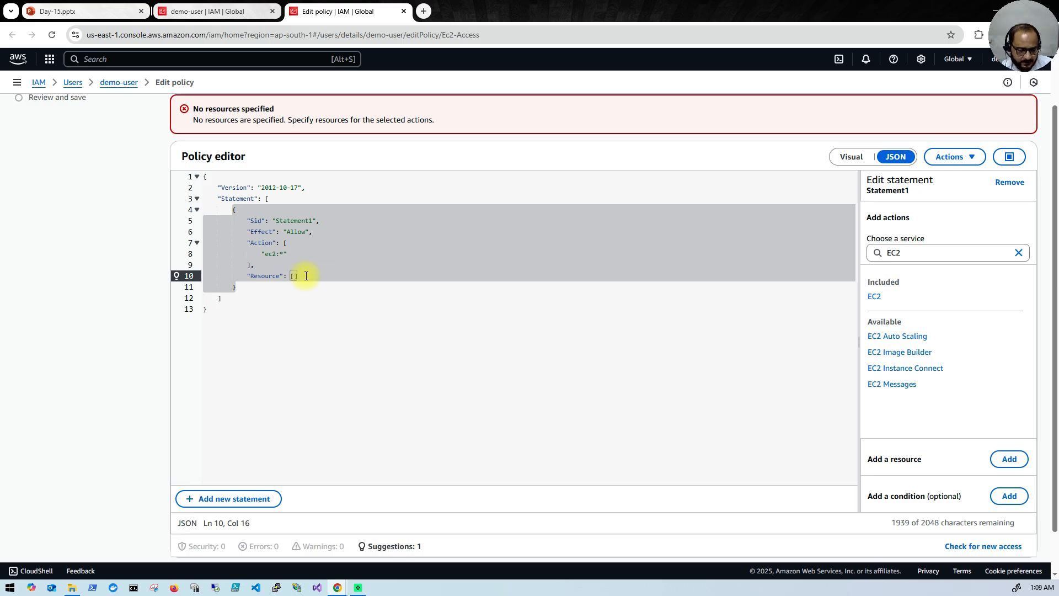
{"action": "type", "text": "*"}
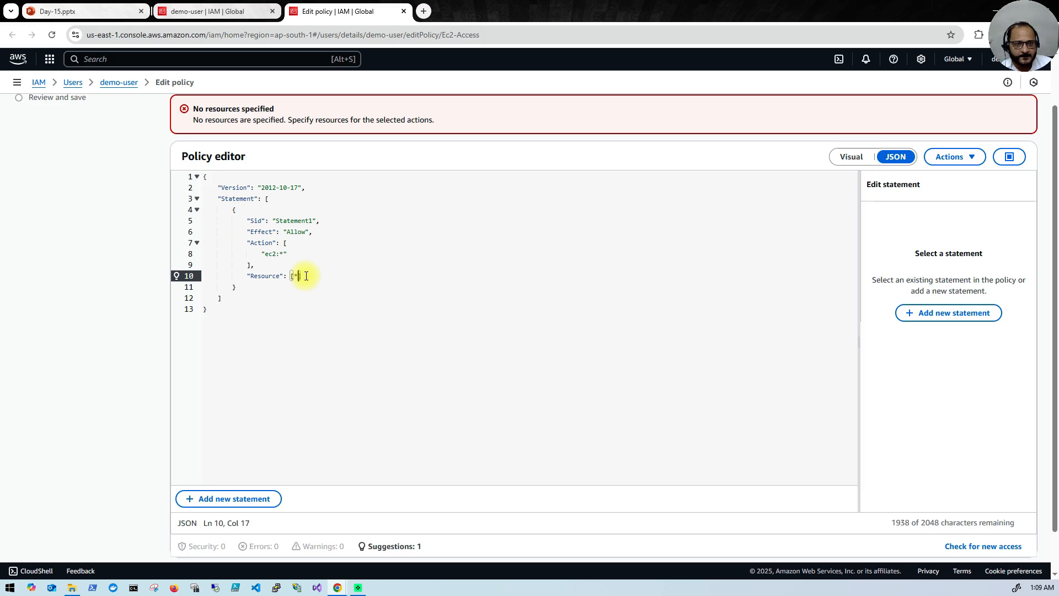
{"action": "left_click", "coordinate": [310, 276]}
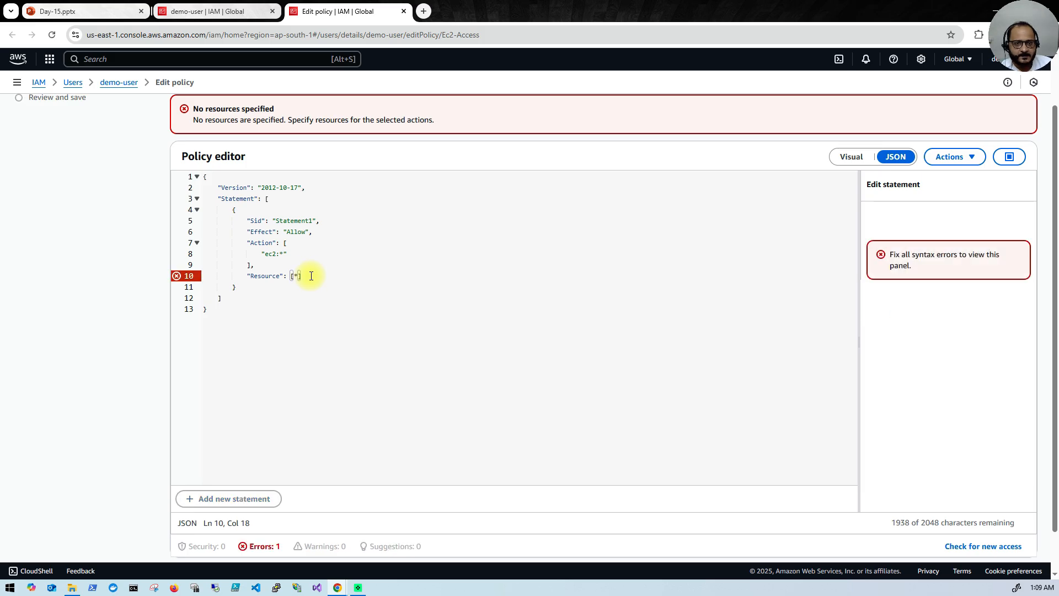
{"action": "double_click", "coordinate": [295, 277]}
{"action": "key", "text": "BackSpace"}
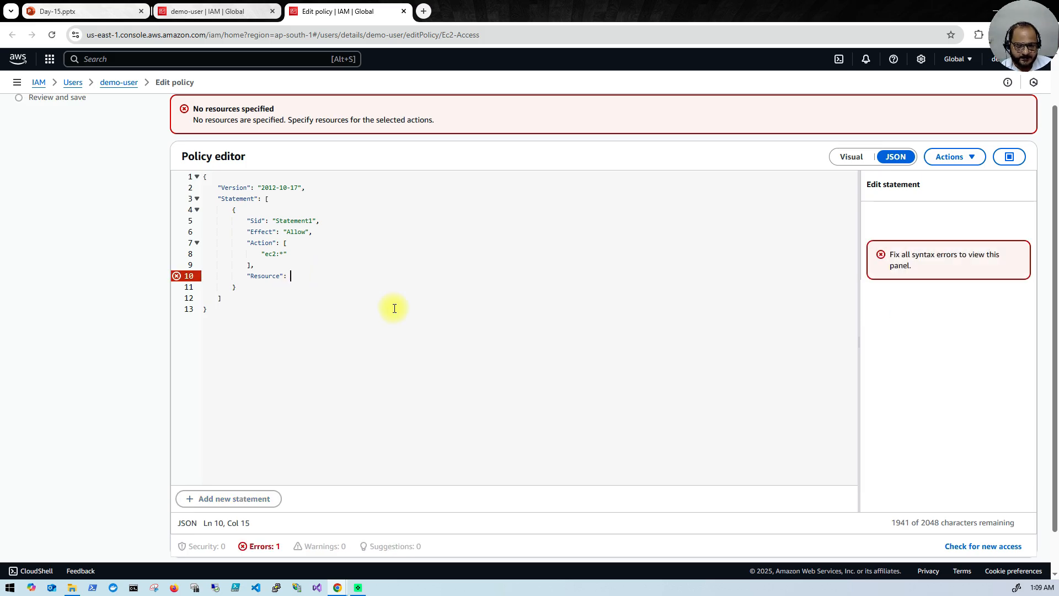
{"action": "type", "text": "\""}
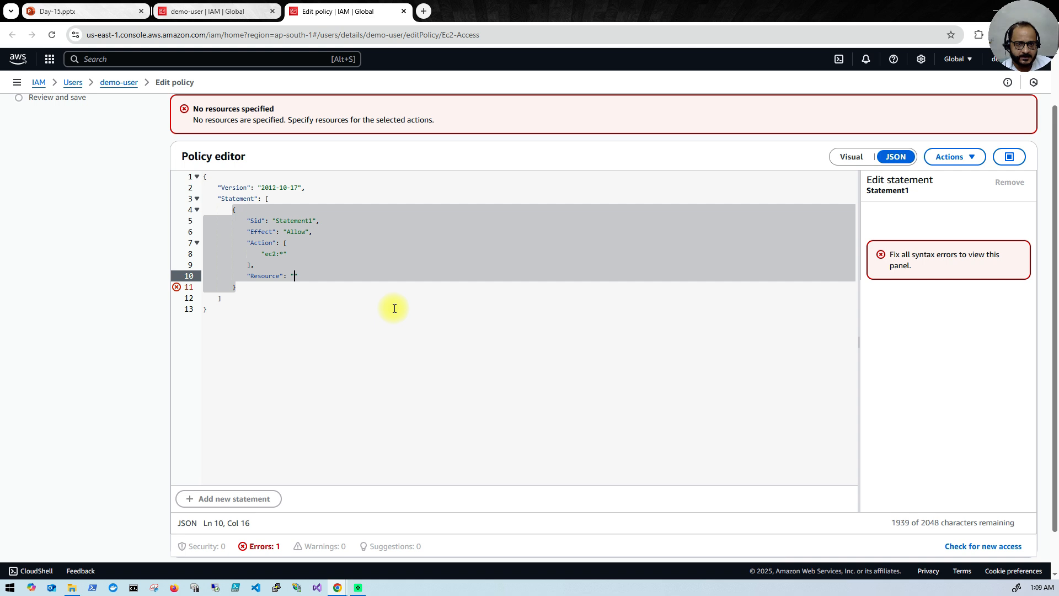
{"action": "type", "text": "*"}
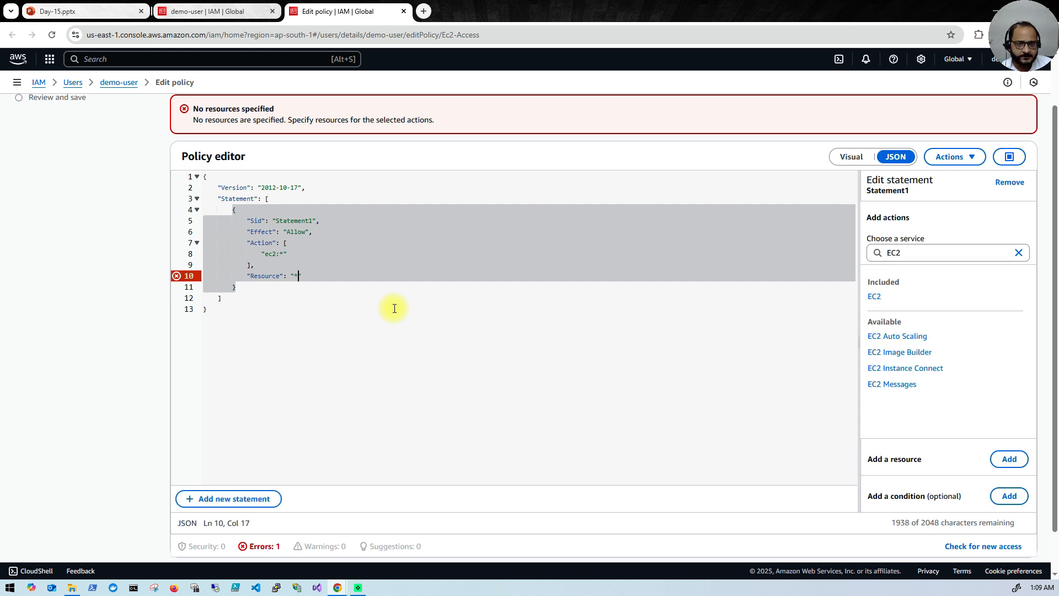
{"action": "left_click", "coordinate": [373, 324]}
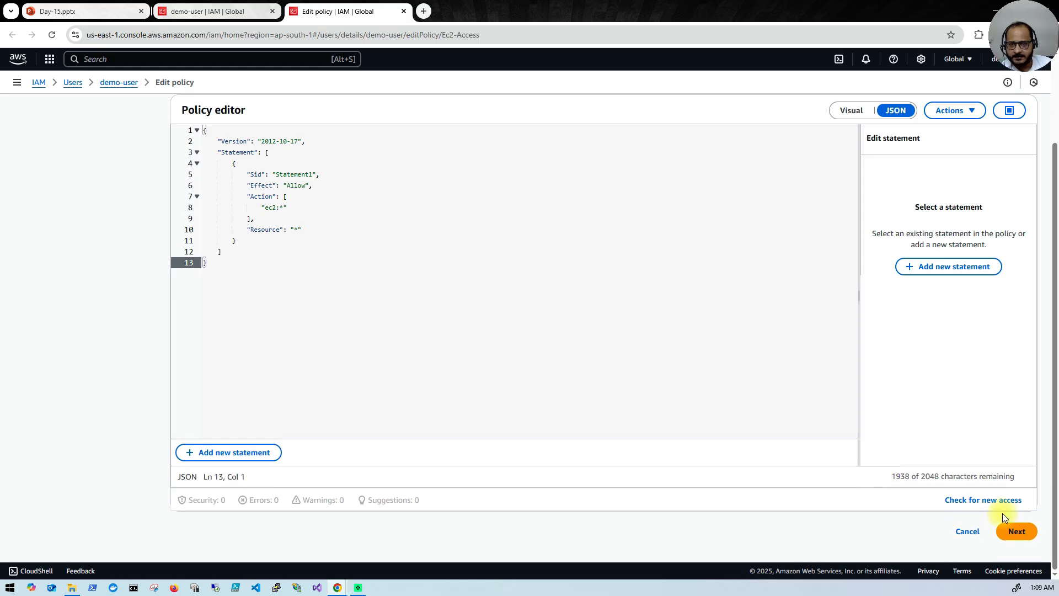
Step: Review and save the updated Ec2-Access policy
{"action": "left_click", "coordinate": [1017, 532]}
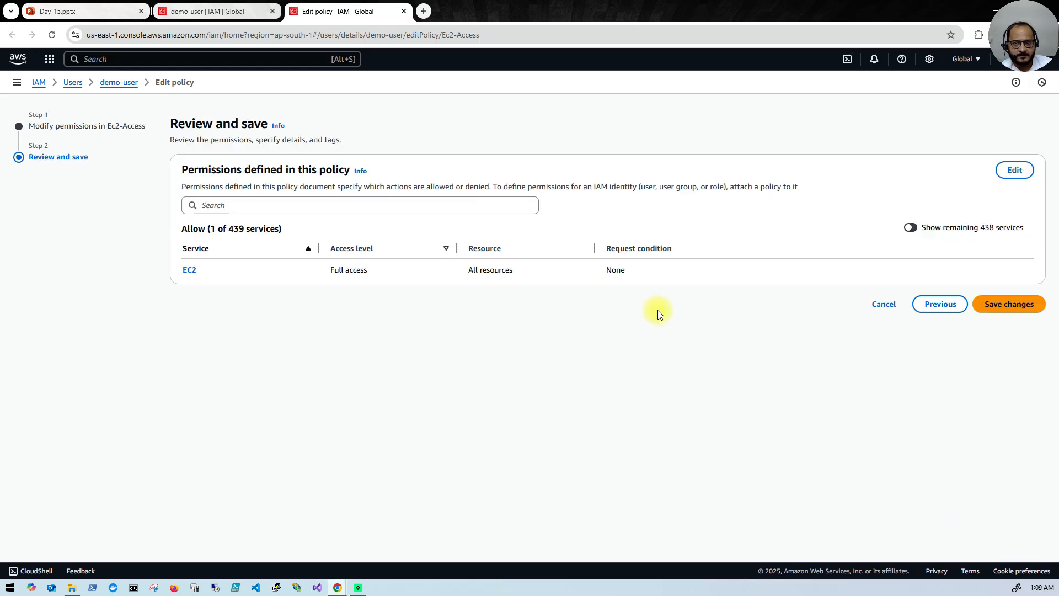
{"action": "left_click", "coordinate": [1004, 304]}
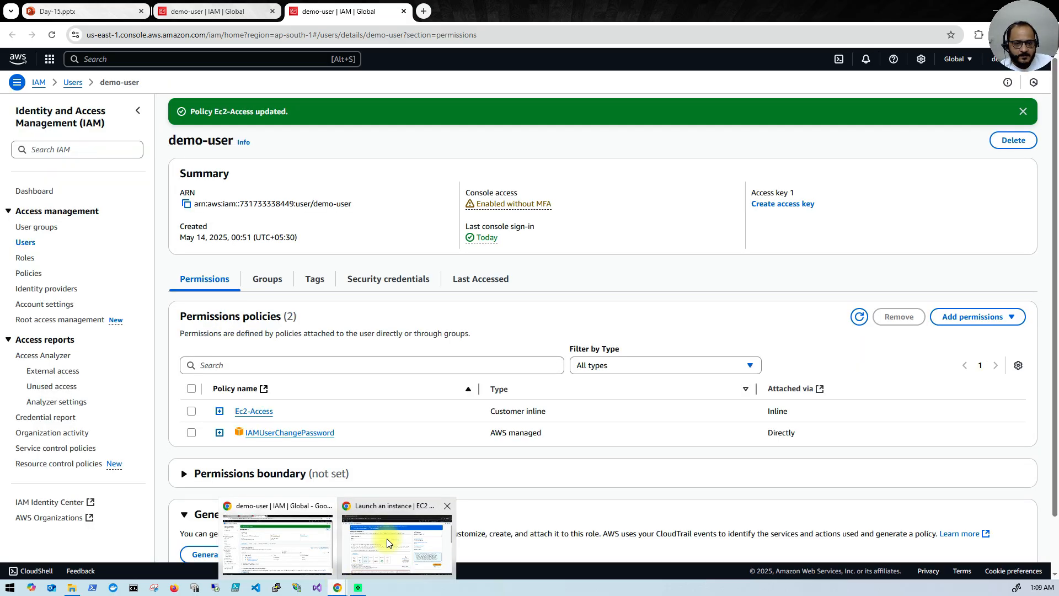
{"action": "left_click", "coordinate": [386, 543]}
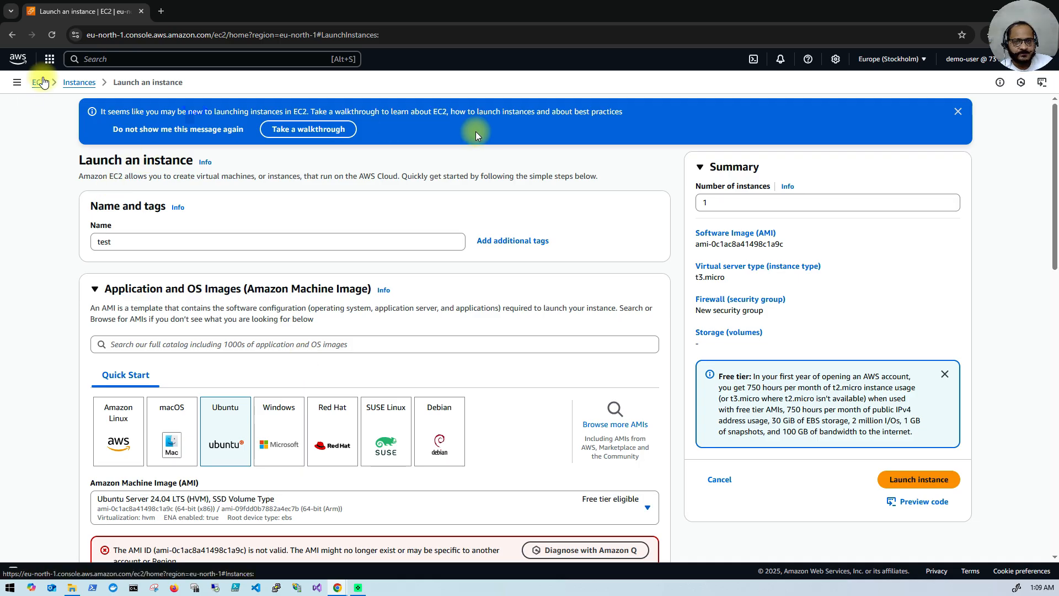
Step: Reload the EC2 launch form and enter 'test' as the instance name
{"action": "left_click", "coordinate": [52, 36]}
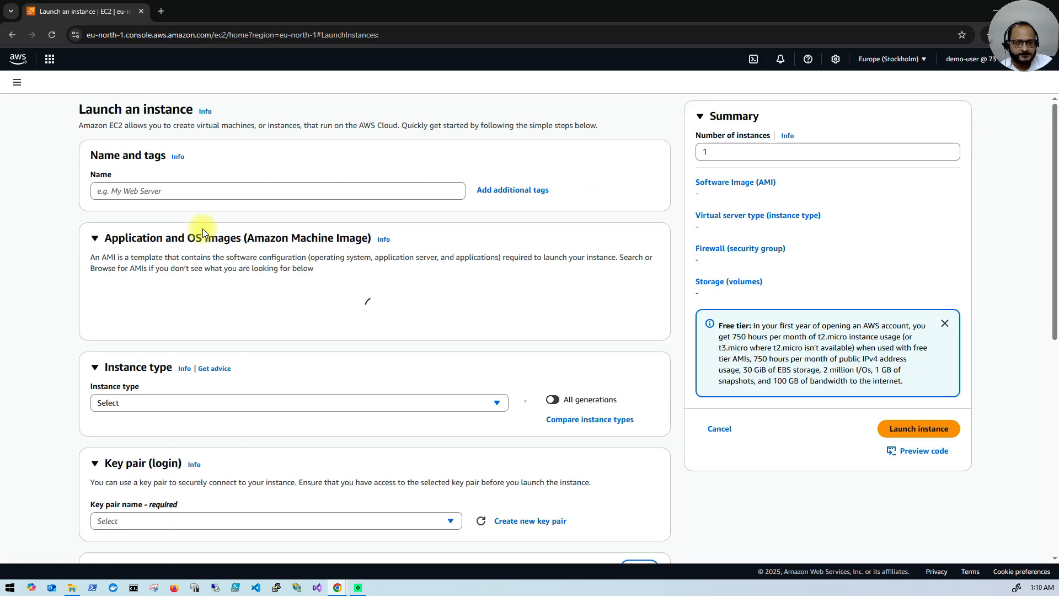
{"action": "left_click", "coordinate": [179, 243]}
{"action": "type", "text": "test"}
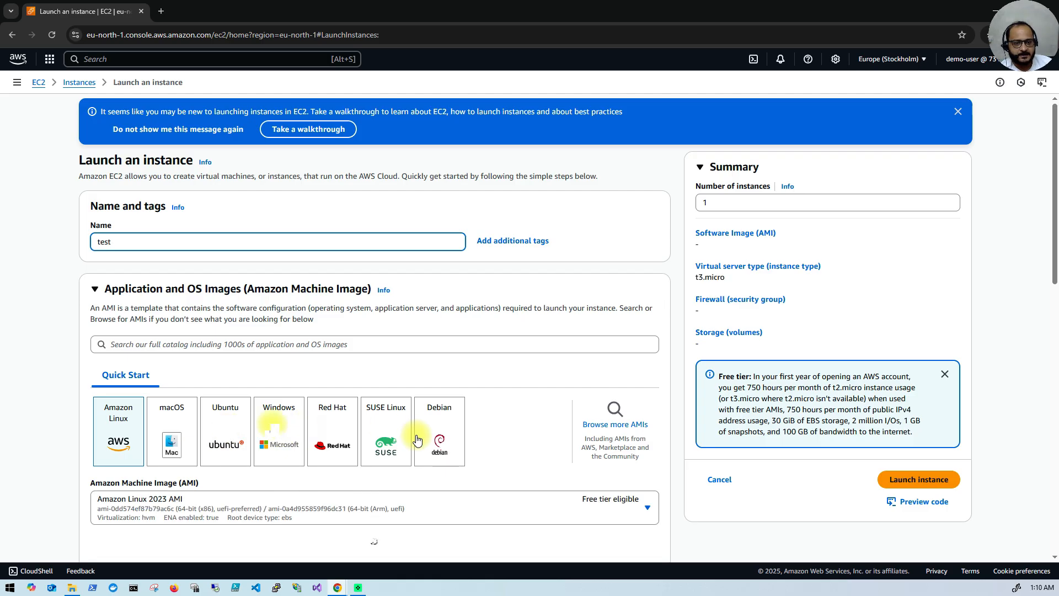
Step: Select the Ubuntu Quick Start tile and check the verified Ubuntu Server 24.04 LTS AMI details
{"action": "left_click", "coordinate": [236, 431]}
{"action": "scroll", "coordinate": [236, 430], "scroll_direction": "down", "scroll_amount": 5}
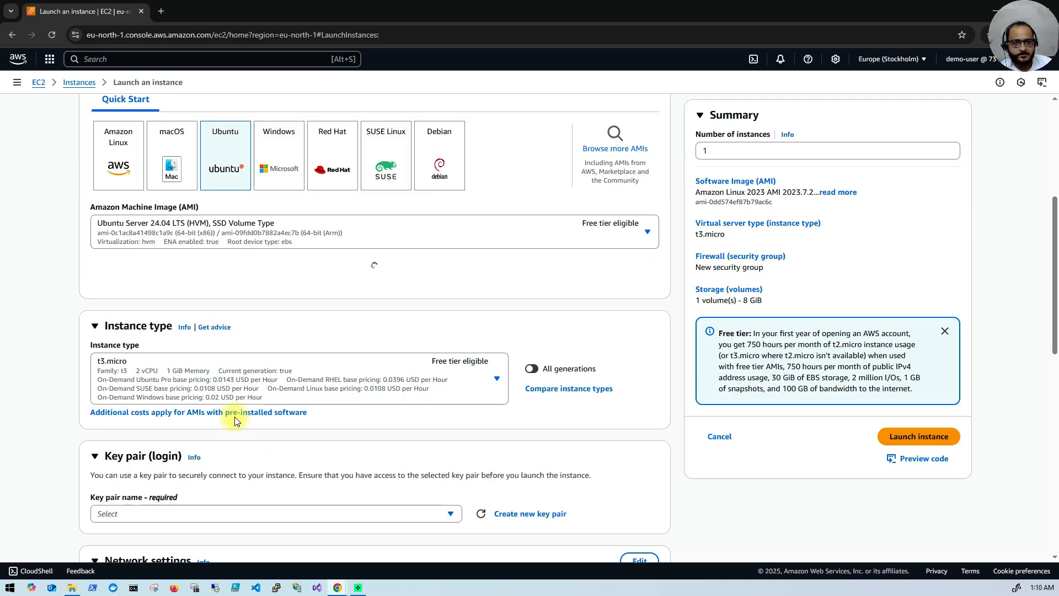
{"action": "scroll", "coordinate": [237, 416], "scroll_direction": "up", "scroll_amount": 1}
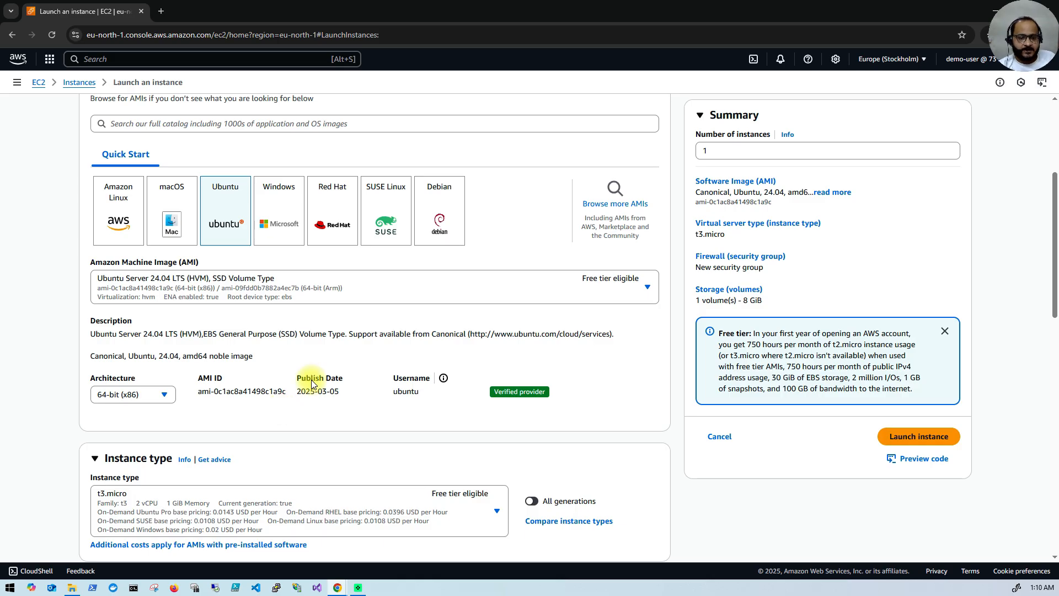
{"action": "scroll", "coordinate": [317, 429], "scroll_direction": "down", "scroll_amount": 1}
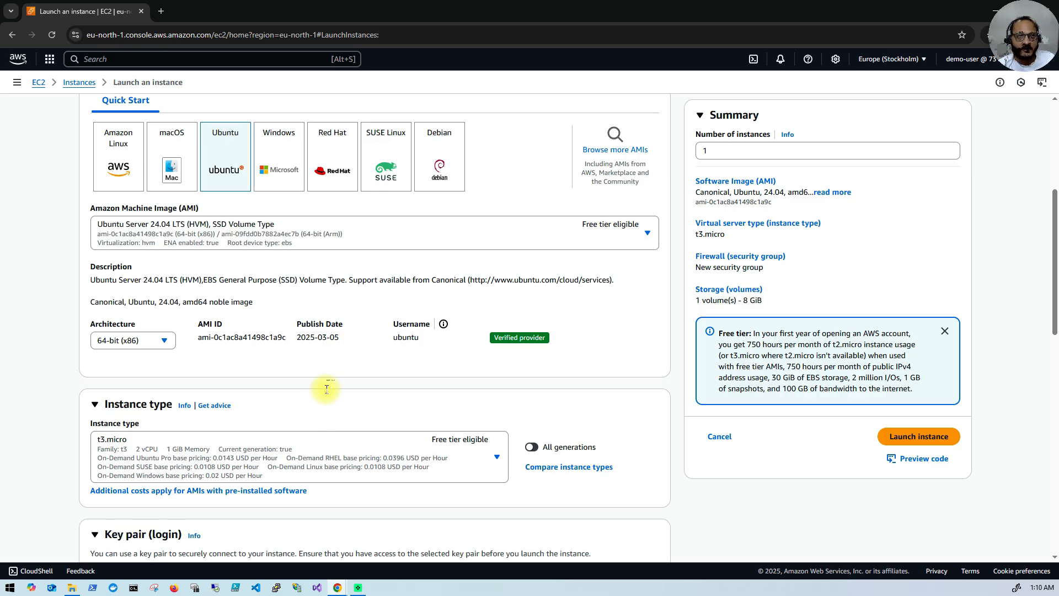
{"action": "scroll", "coordinate": [327, 389], "scroll_direction": "up", "scroll_amount": 3}
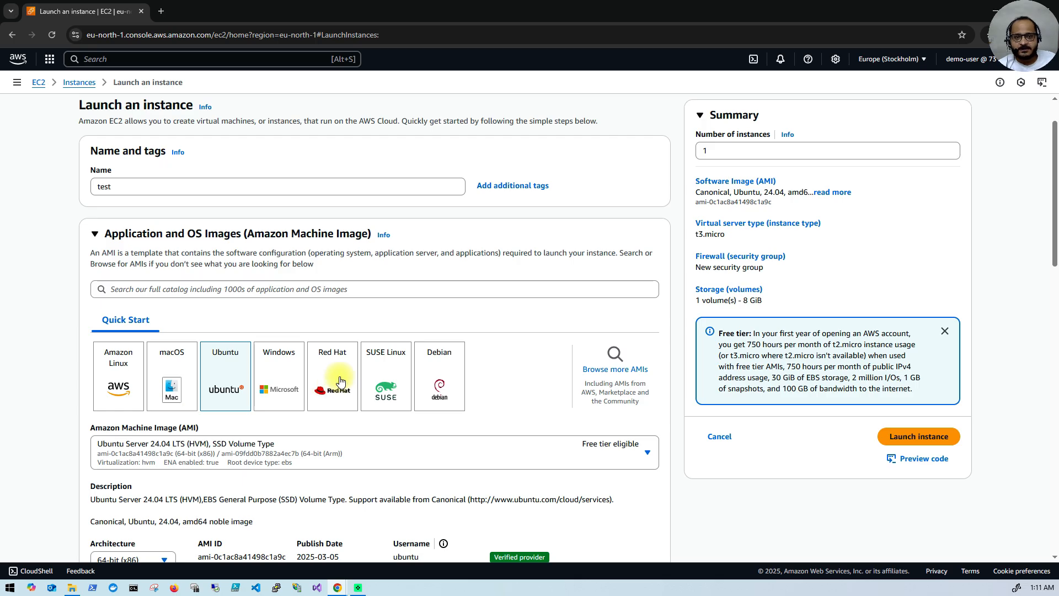
{"action": "scroll", "coordinate": [342, 380], "scroll_direction": "down", "scroll_amount": 2}
{"action": "scroll", "coordinate": [357, 372], "scroll_direction": "down", "scroll_amount": 1}
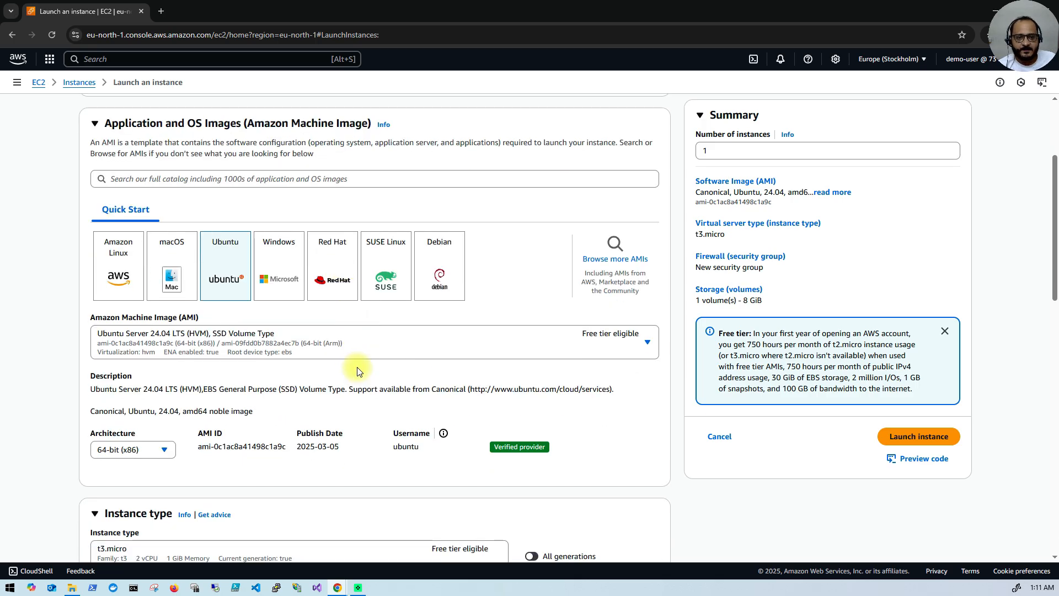